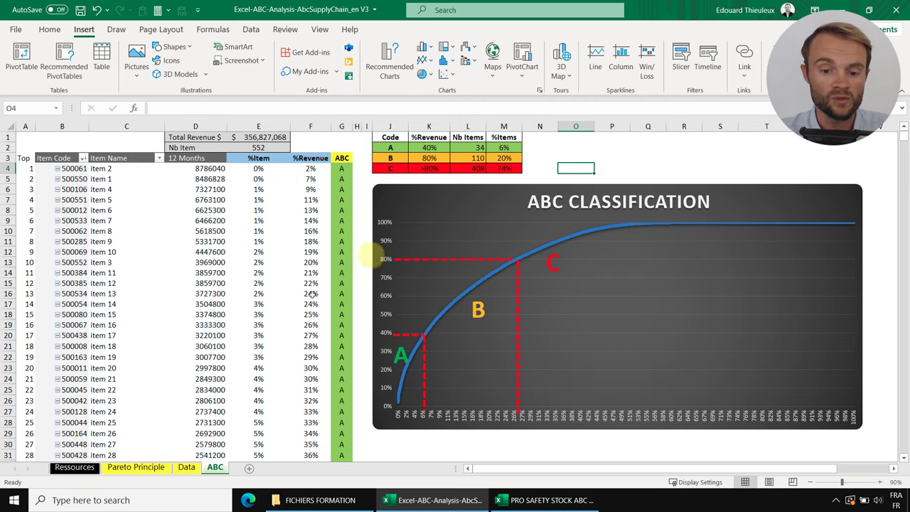
Open the Data sheet and look over the item names, 12 Months totals and monthly sales columns
{"action": "left_click", "coordinate": [187, 467]}
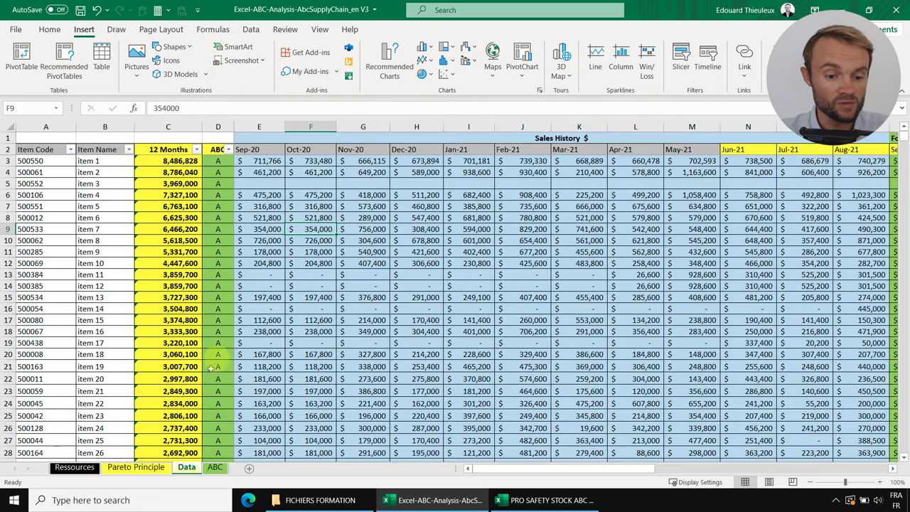
{"action": "left_click", "coordinate": [311, 218]}
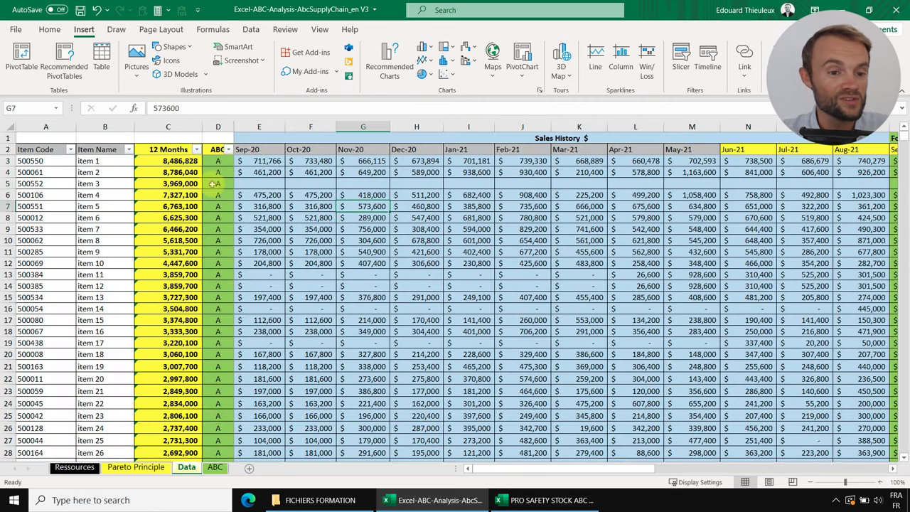
{"action": "left_click", "coordinate": [306, 183]}
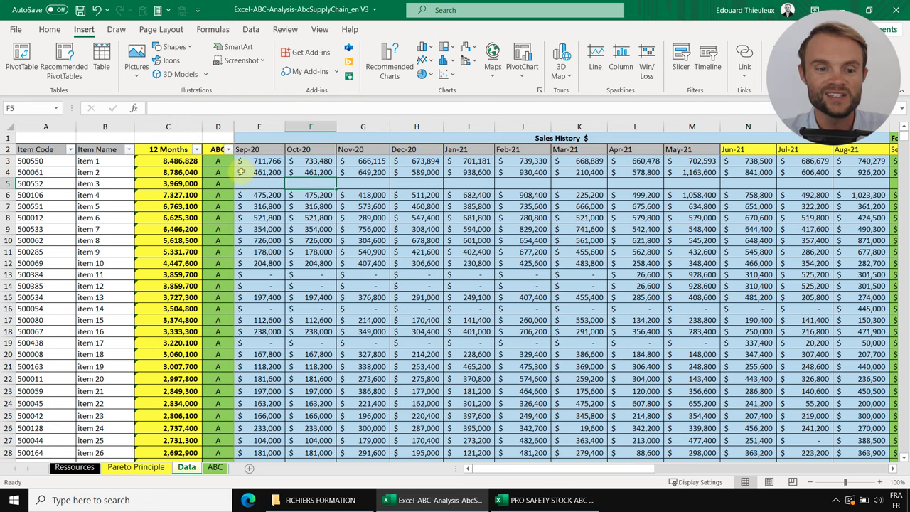
{"action": "left_click", "coordinate": [311, 229]}
{"action": "left_click_drag", "start_coordinate": [590, 469], "coordinate": [675, 469]}
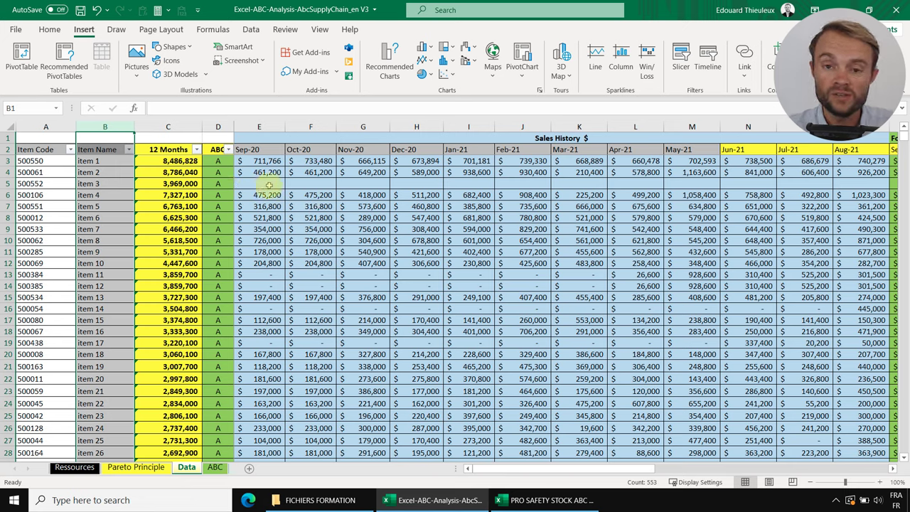
{"action": "key", "text": "Right"}
{"action": "key", "text": "Down"}
{"action": "key", "text": "Down"}
{"action": "key", "text": "Down"}
{"action": "key", "text": "Down"}
{"action": "key", "text": "Down"}
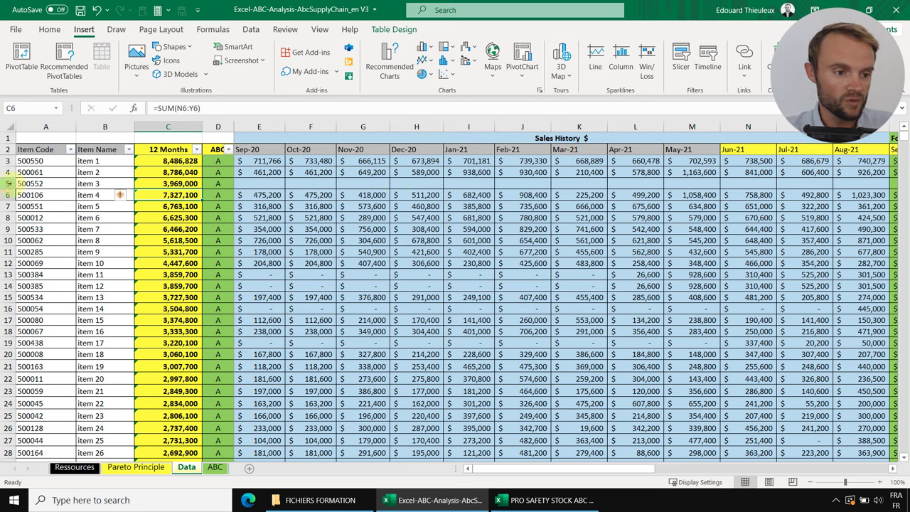
Highlight the whole row of item 3 and compare its sales history with its forecast sales
{"action": "left_click", "coordinate": [15, 183]}
{"action": "scroll", "coordinate": [555, 469], "scroll_direction": "right", "scroll_amount": 3}
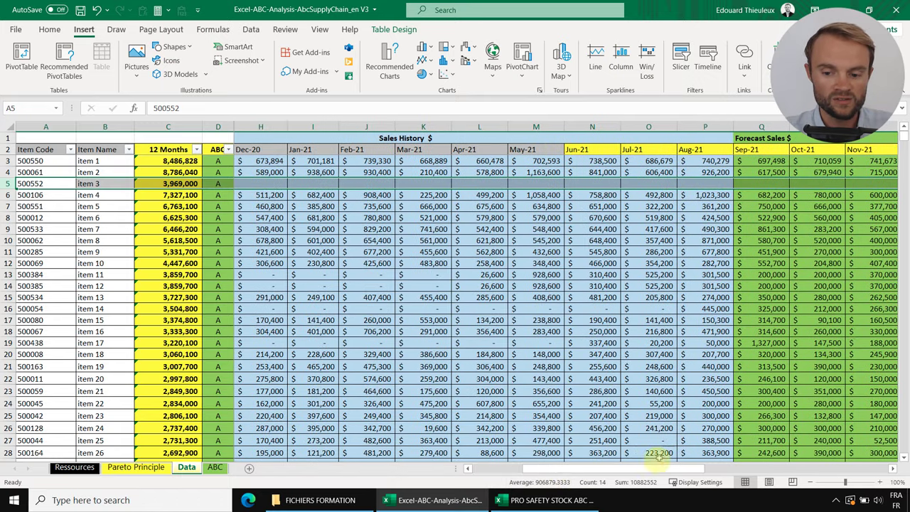
{"action": "left_click_drag", "start_coordinate": [610, 470], "coordinate": [562, 469]}
{"action": "left_click_drag", "start_coordinate": [258, 127], "coordinate": [515, 322]}
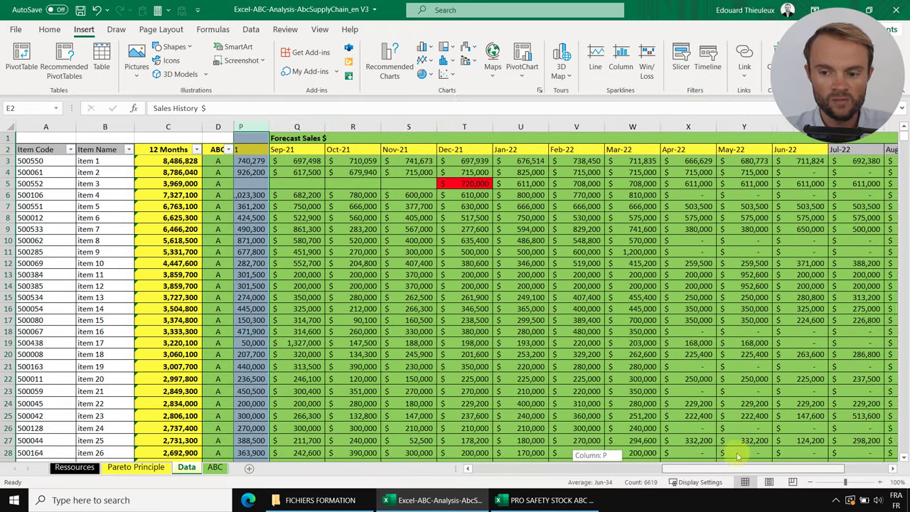
{"action": "left_click", "coordinate": [514, 322]}
{"action": "left_click", "coordinate": [320, 138]}
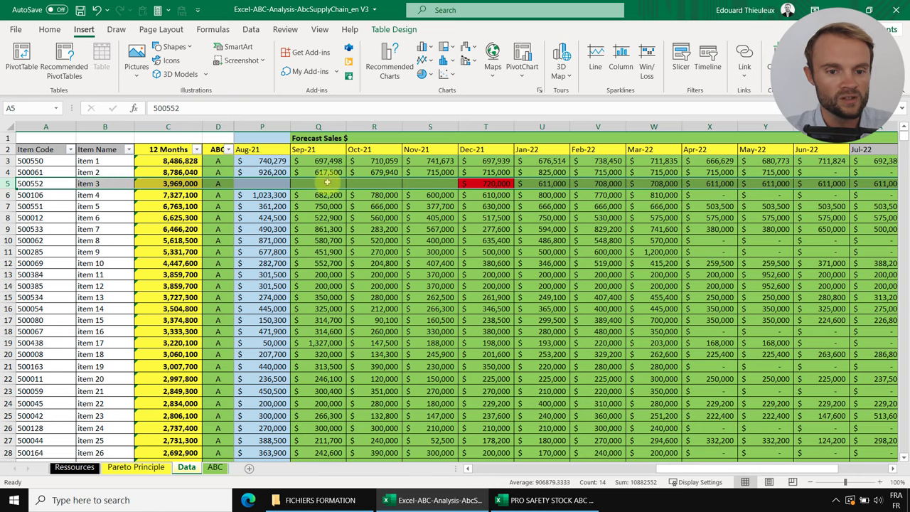
{"action": "left_click_drag", "start_coordinate": [692, 469], "coordinate": [525, 469]}
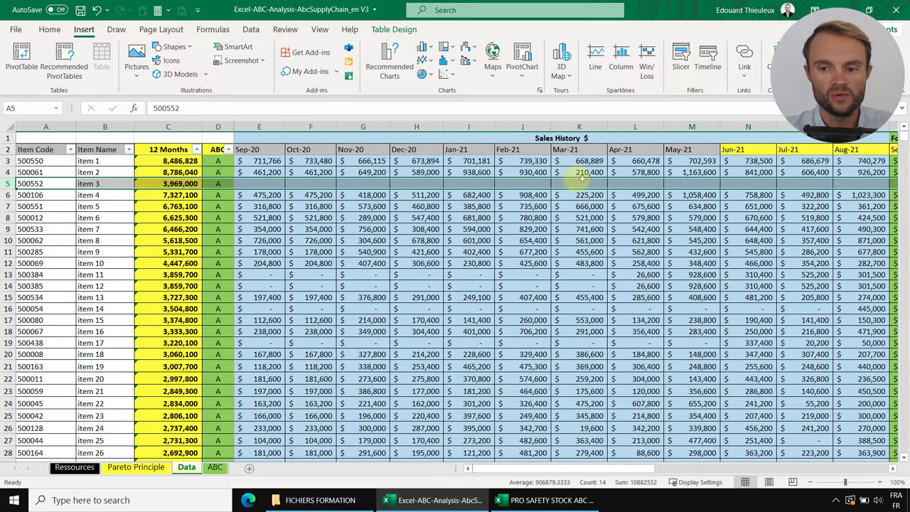
{"action": "left_click", "coordinate": [637, 183]}
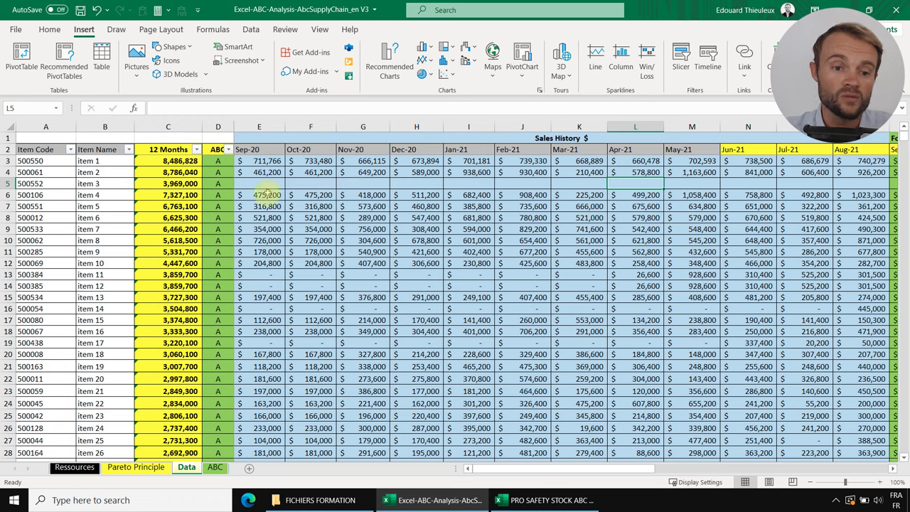
Examine item 3's monthly sales history cells alongside those of the neighbouring items
{"action": "left_click_drag", "start_coordinate": [264, 162], "coordinate": [589, 229]}
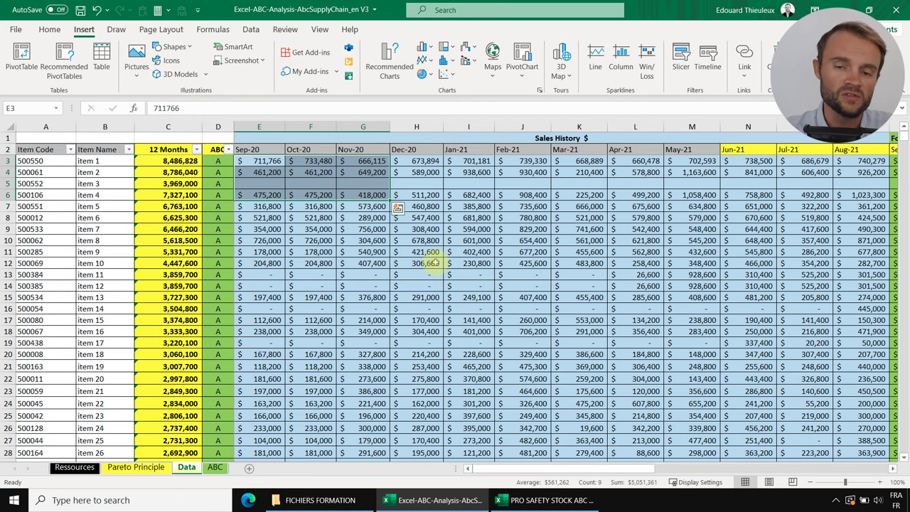
{"action": "left_click", "coordinate": [329, 195]}
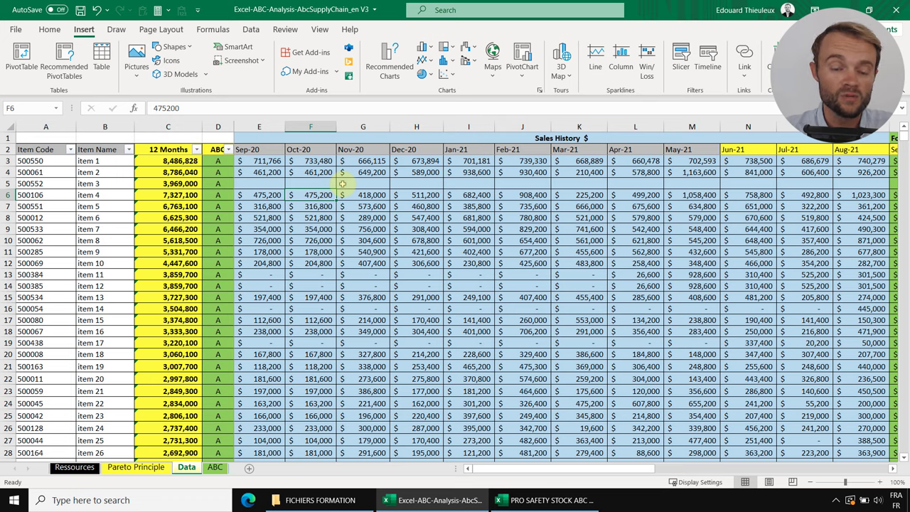
{"action": "left_click", "coordinate": [421, 183]}
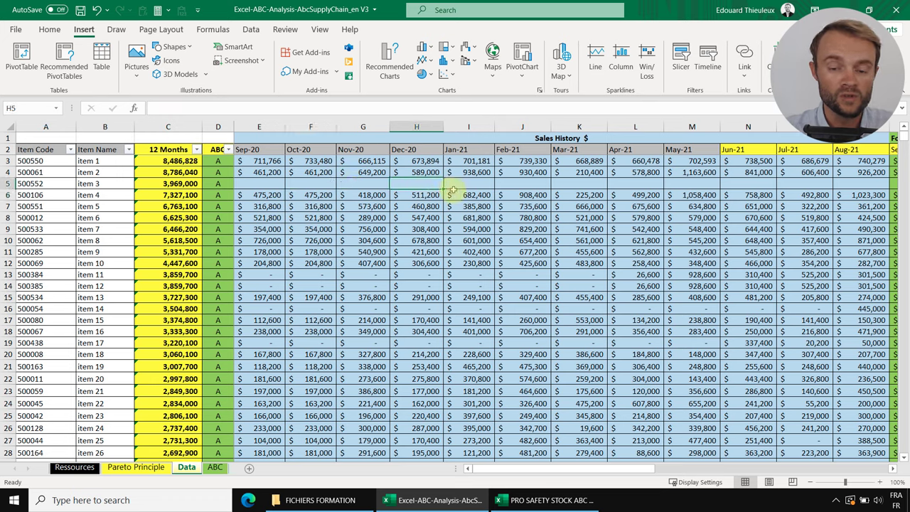
{"action": "left_click", "coordinate": [514, 183]}
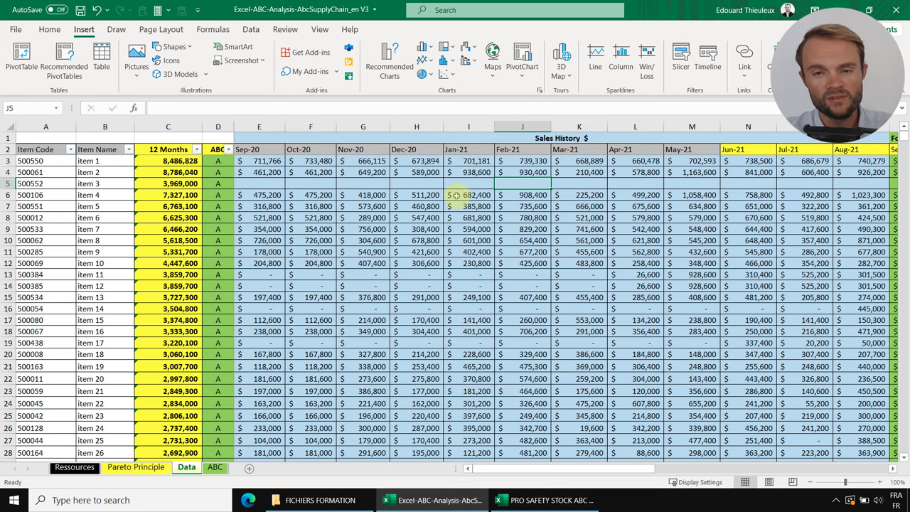
{"action": "key", "text": "Left"}
{"action": "key", "text": "Left"}
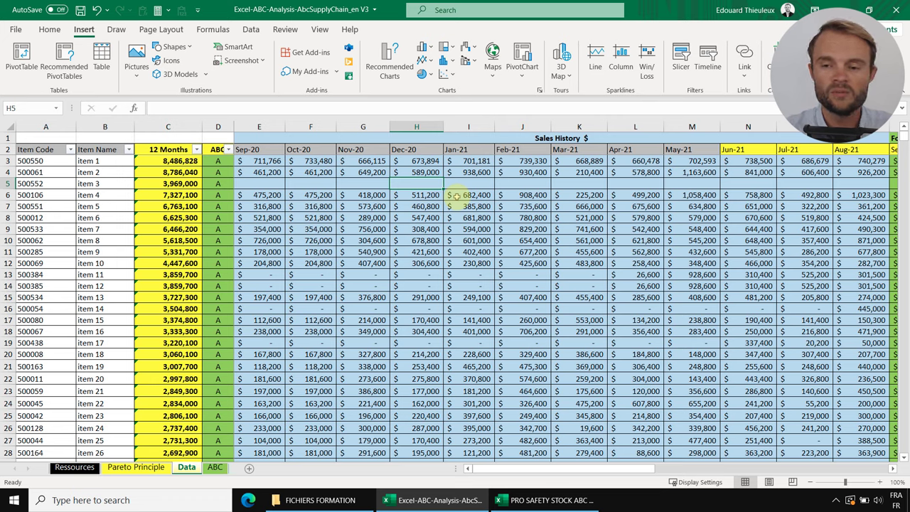
{"action": "left_click", "coordinate": [344, 197]}
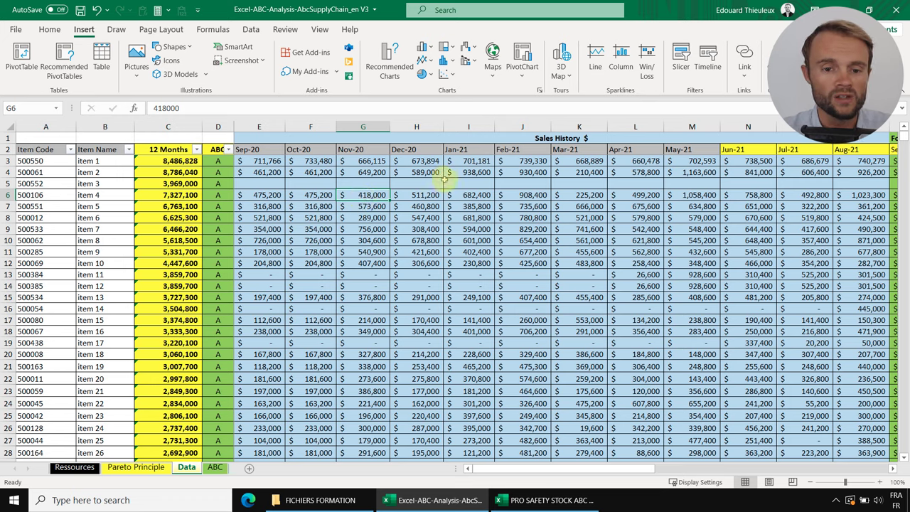
{"action": "left_click", "coordinate": [469, 184]}
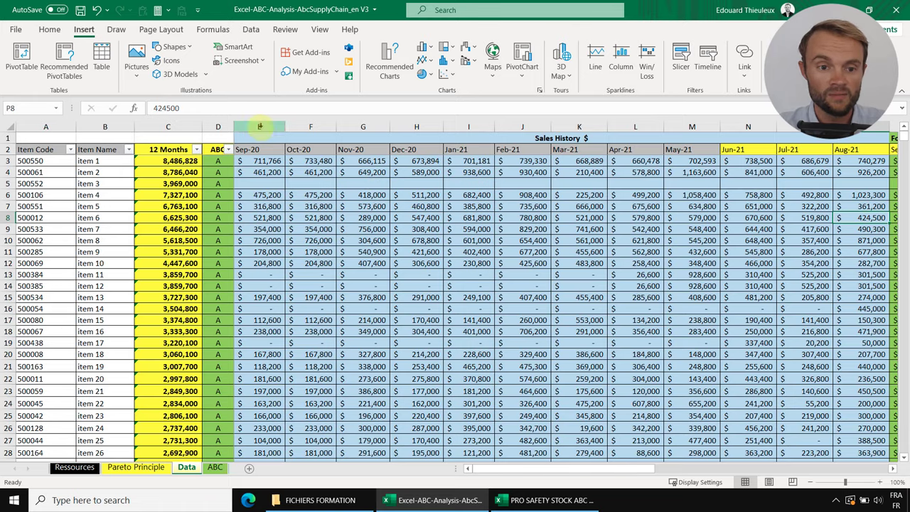
Review the Sales History $ block against the Forecast Sales $ block, including item 3's Sep-21 forecast cell
{"action": "left_click_drag", "start_coordinate": [262, 126], "coordinate": [490, 125]}
{"action": "left_click_drag", "start_coordinate": [431, 161], "coordinate": [690, 281]}
{"action": "left_click", "coordinate": [633, 286]}
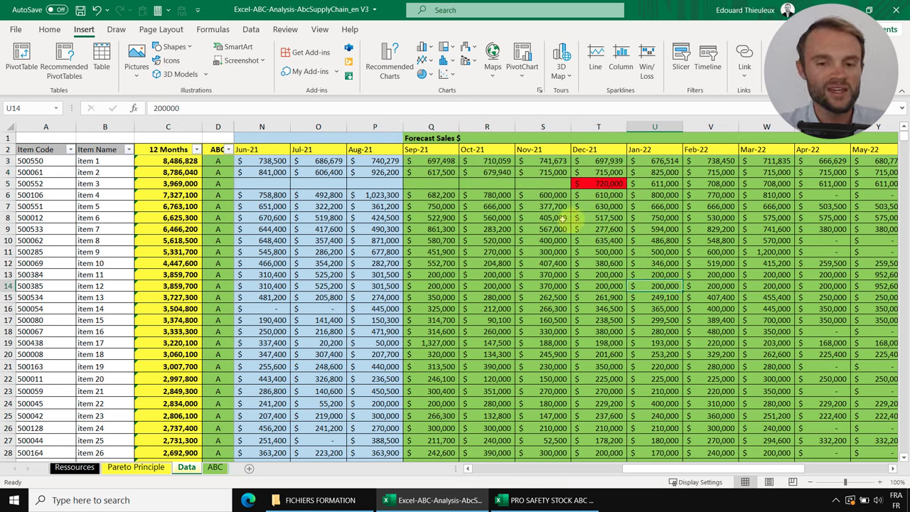
{"action": "left_click", "coordinate": [431, 184]}
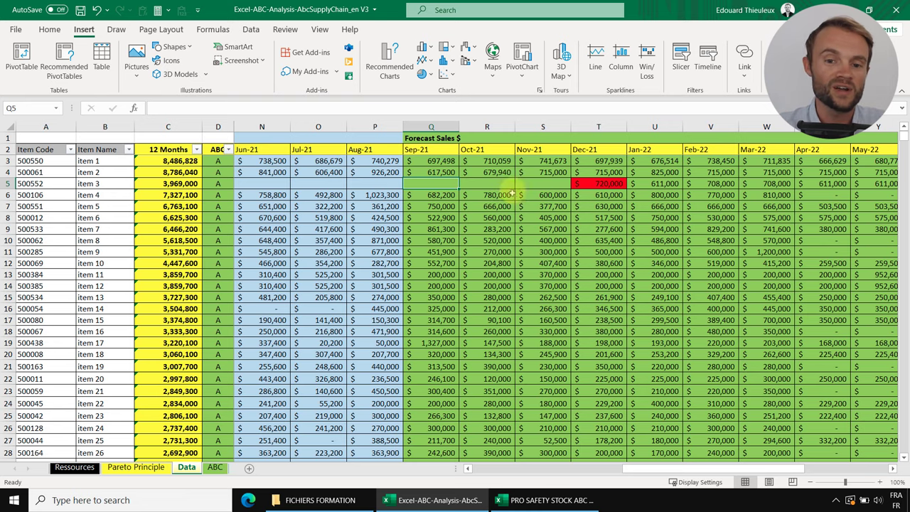
{"action": "left_click_drag", "start_coordinate": [702, 471], "coordinate": [573, 440]}
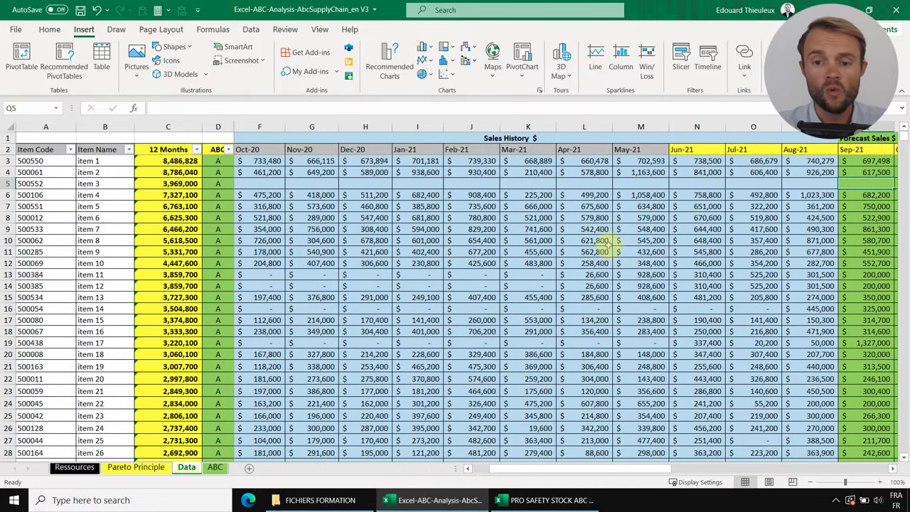
{"action": "left_click", "coordinate": [527, 172]}
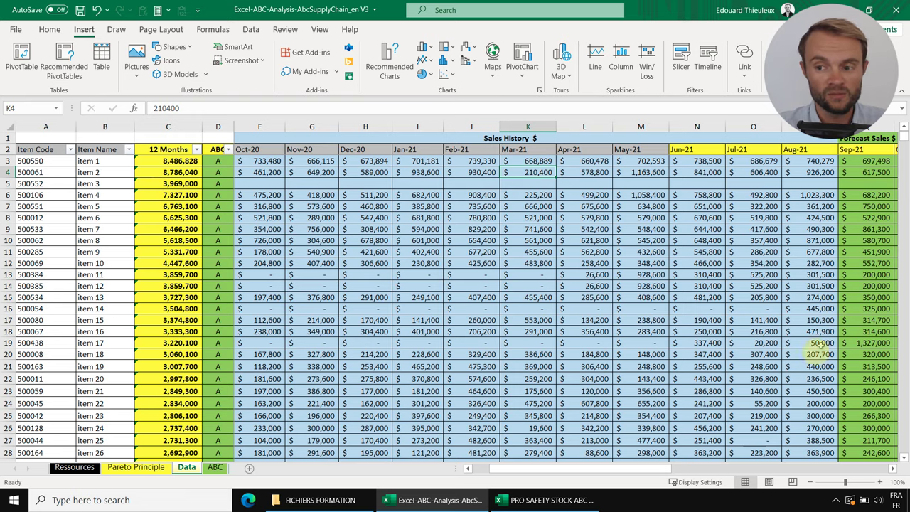
{"action": "left_click_drag", "start_coordinate": [640, 468], "coordinate": [619, 467]}
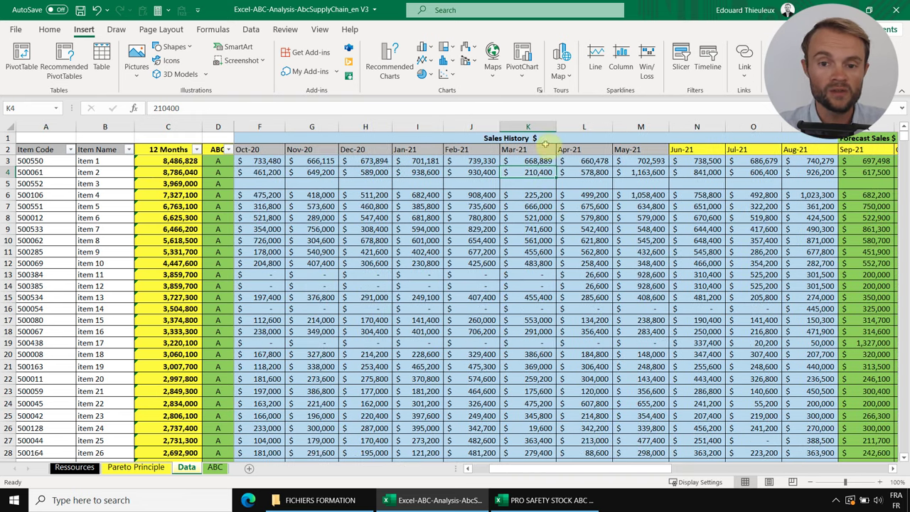
{"action": "left_click_drag", "start_coordinate": [477, 217], "coordinate": [704, 286]}
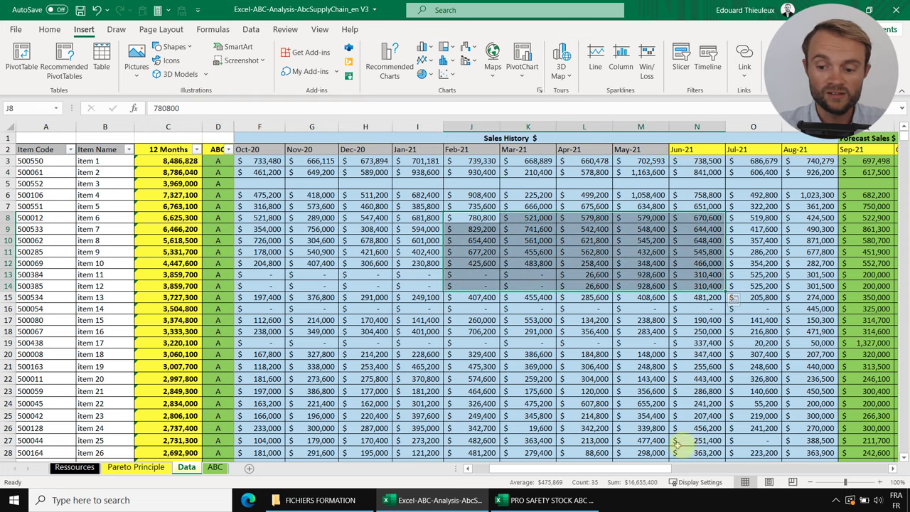
{"action": "left_click_drag", "start_coordinate": [640, 468], "coordinate": [755, 463]}
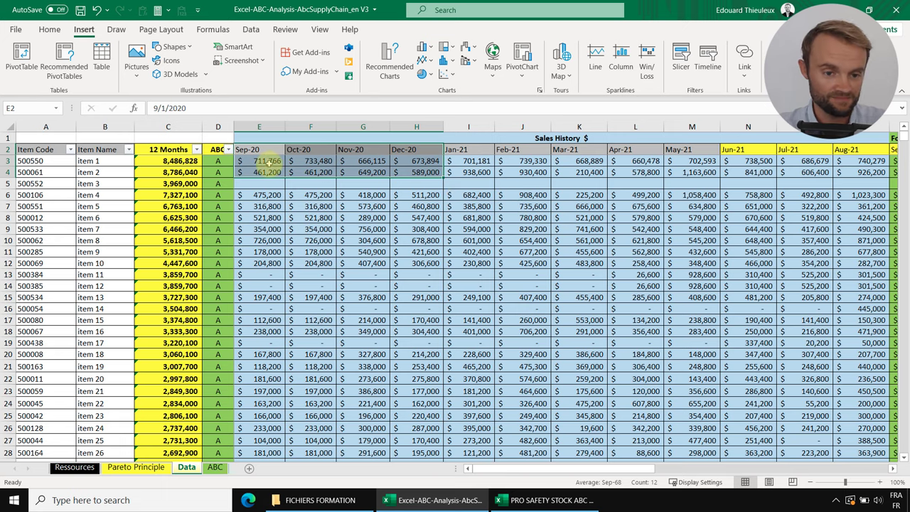
Highlight the sales history month headers from Sep-20 to Aug-21, and the Mar-21 to May-21 headers
{"action": "left_click_drag", "start_coordinate": [252, 150], "coordinate": [881, 151]}
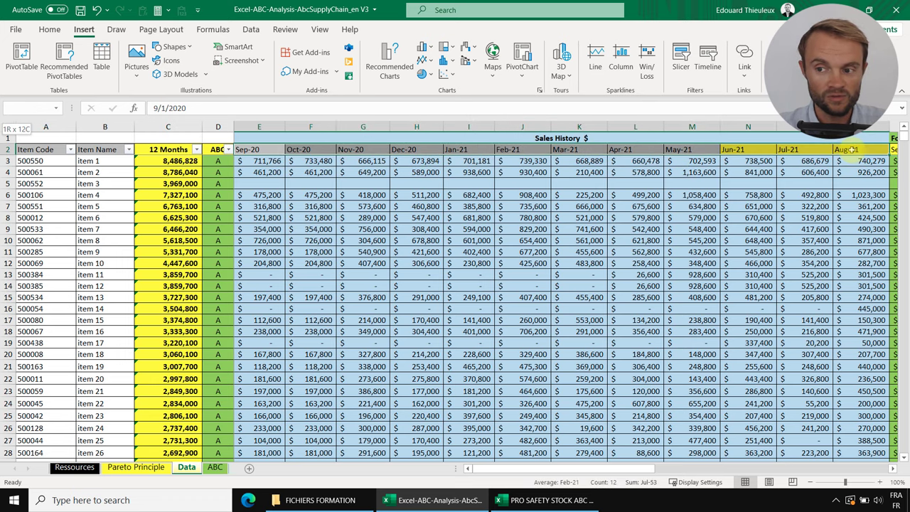
{"action": "left_click", "coordinate": [683, 199]}
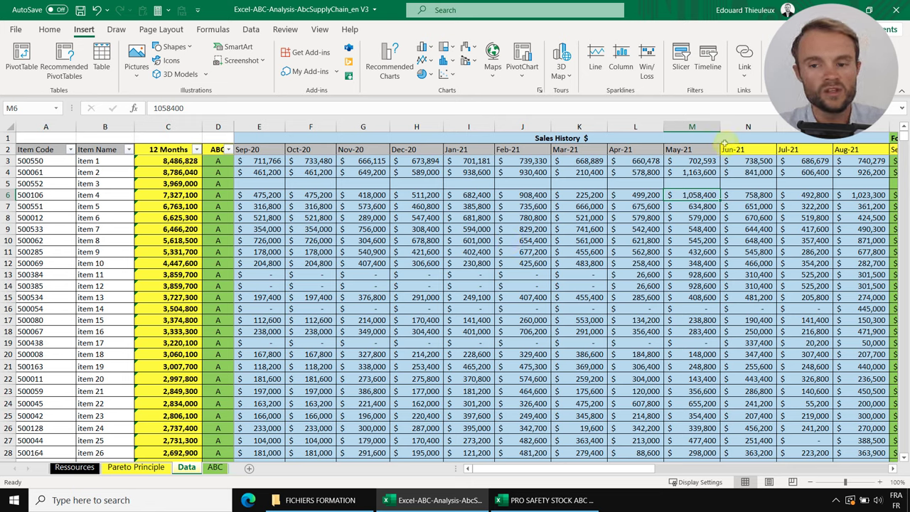
{"action": "left_click_drag", "start_coordinate": [686, 150], "coordinate": [579, 150]}
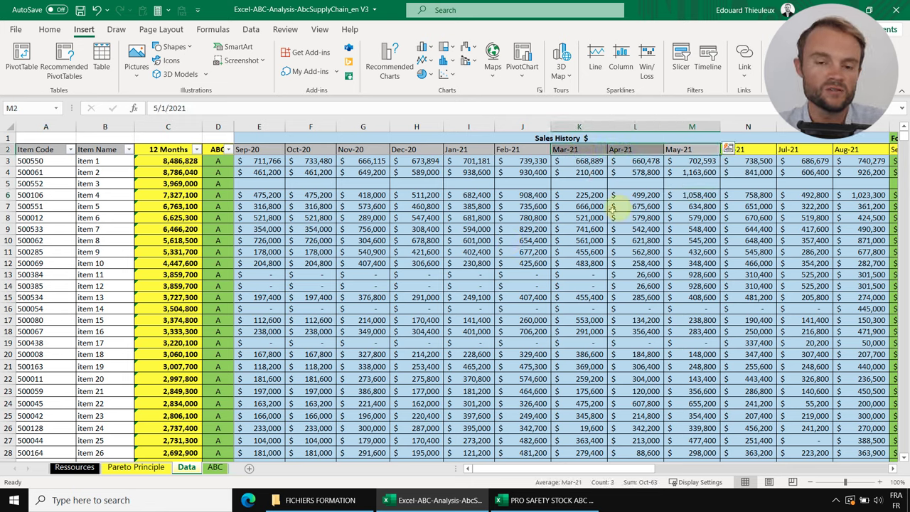
{"action": "left_click", "coordinate": [416, 263]}
{"action": "mouse_move", "coordinate": [588, 470]}
{"action": "left_mouse_down"}
{"action": "mouse_move", "coordinate": [726, 470]}
{"action": "mouse_move", "coordinate": [583, 469]}
{"action": "left_mouse_up"}
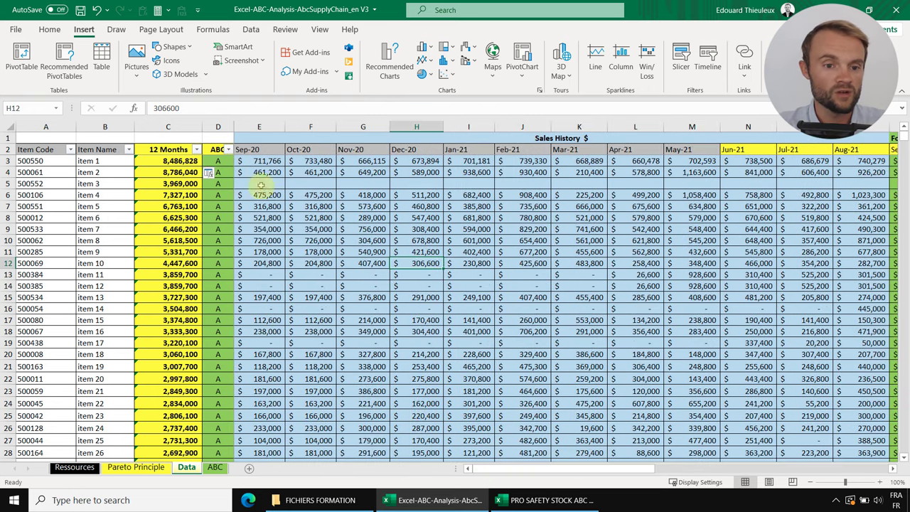
Inspect item 1's 12 Months SUM formula in C3 and the sales history and forecast months it covers
{"action": "left_click_drag", "start_coordinate": [260, 173], "coordinate": [313, 229]}
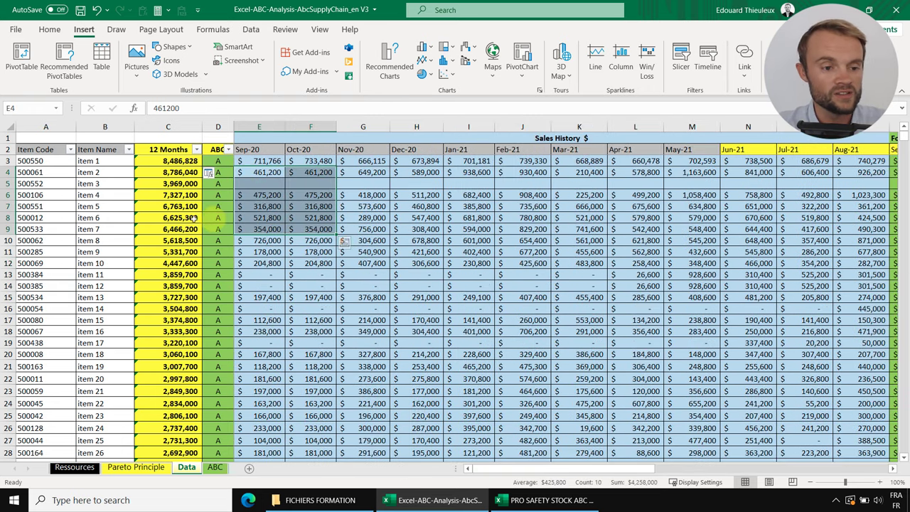
{"action": "left_click", "coordinate": [178, 195]}
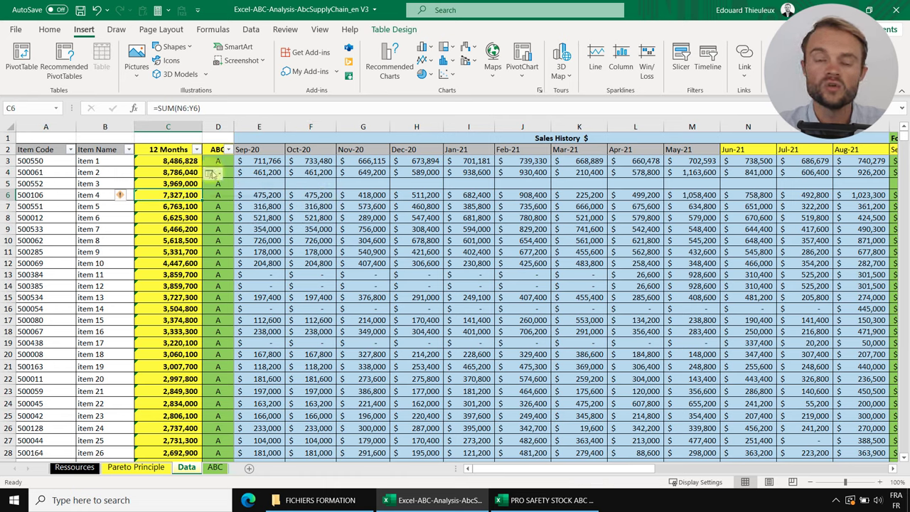
{"action": "key", "text": "ctrl+Up"}
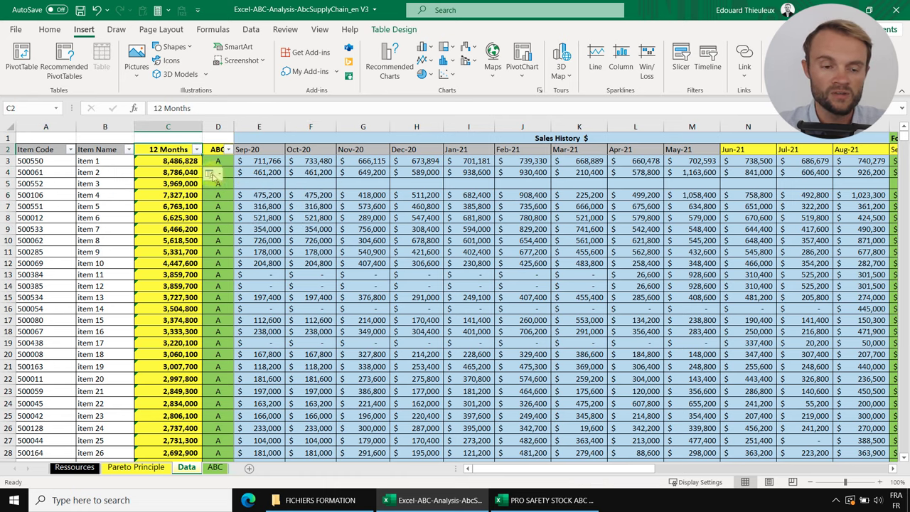
{"action": "left_click", "coordinate": [172, 162]}
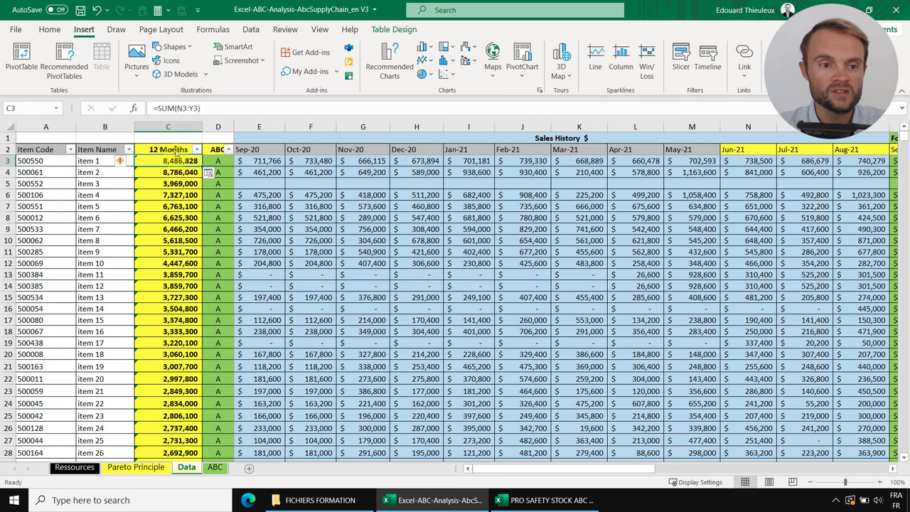
{"action": "left_click", "coordinate": [178, 108]}
{"action": "scroll", "coordinate": [629, 461], "scroll_direction": "right", "scroll_amount": 5}
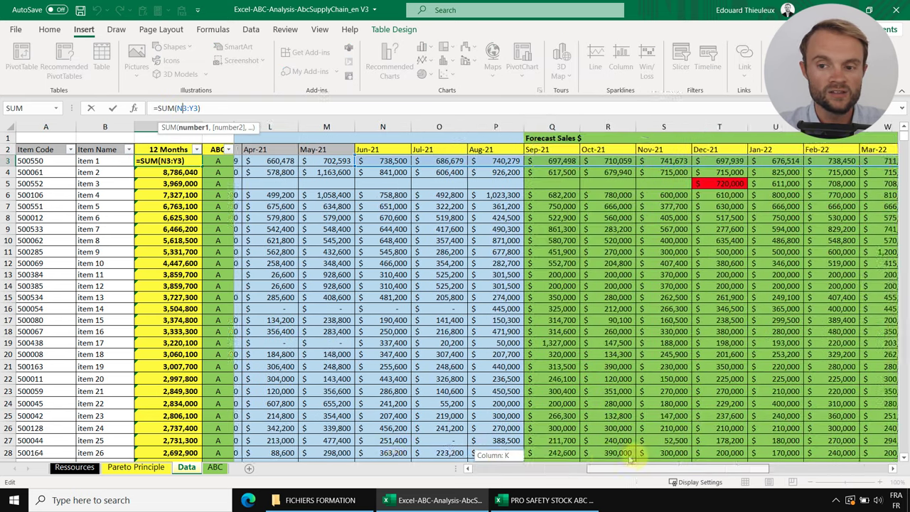
{"action": "left_click_drag", "start_coordinate": [629, 461], "coordinate": [493, 457]}
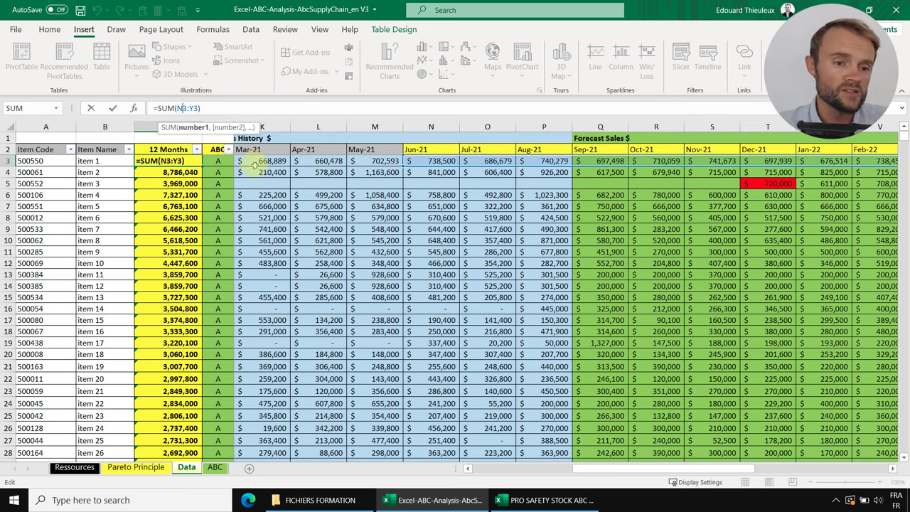
{"action": "left_click", "coordinate": [370, 218]}
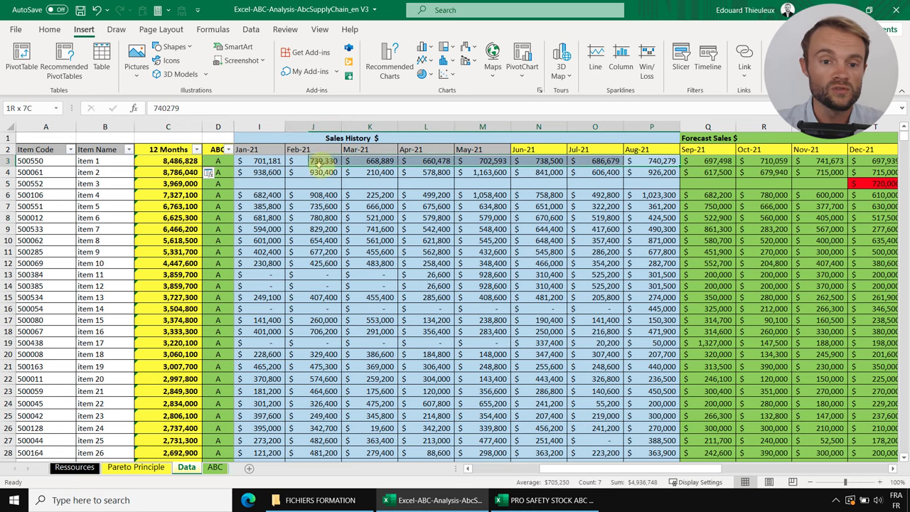
Replace item 1's 12 Months formula in C3 with =SUM(N3:Z3), starting the total at Jun-21
{"action": "key", "text": "Down"}
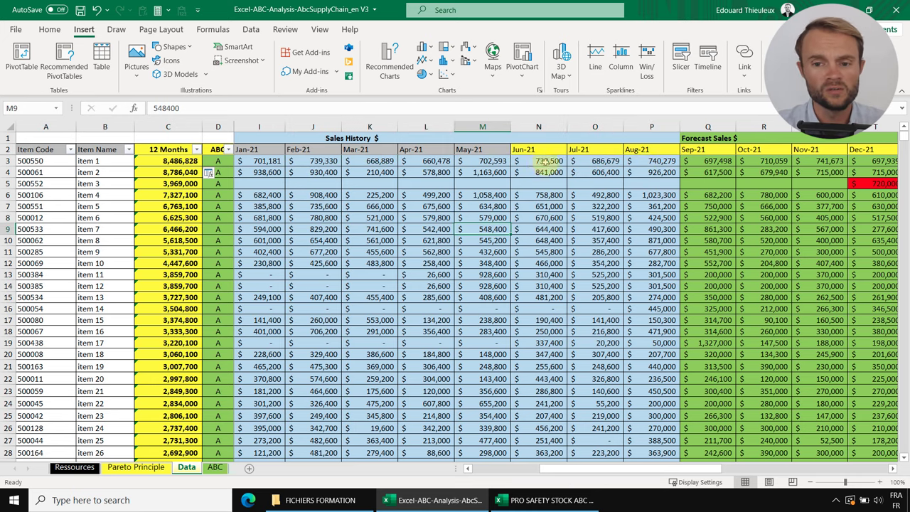
{"action": "left_click_drag", "start_coordinate": [539, 162], "coordinate": [594, 172]}
{"action": "left_click", "coordinate": [174, 162]}
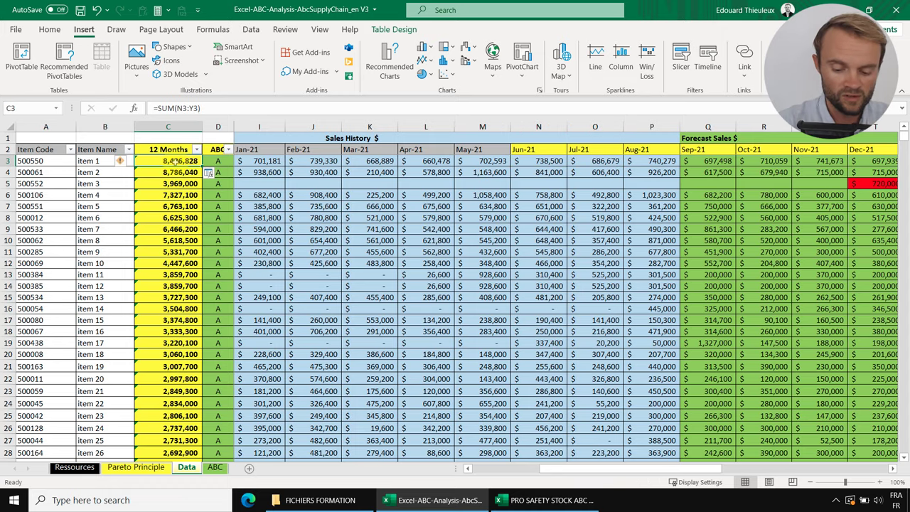
{"action": "type", "text": "=sum("}
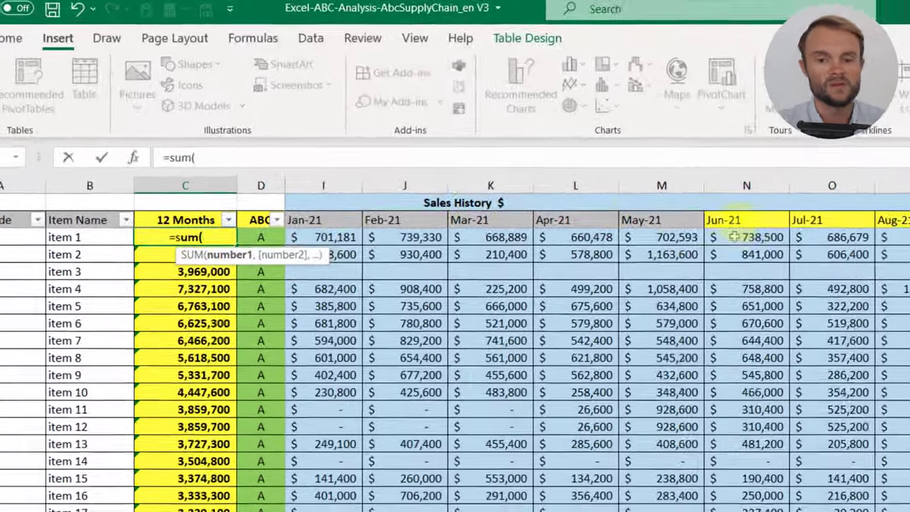
{"action": "left_click", "coordinate": [743, 237]}
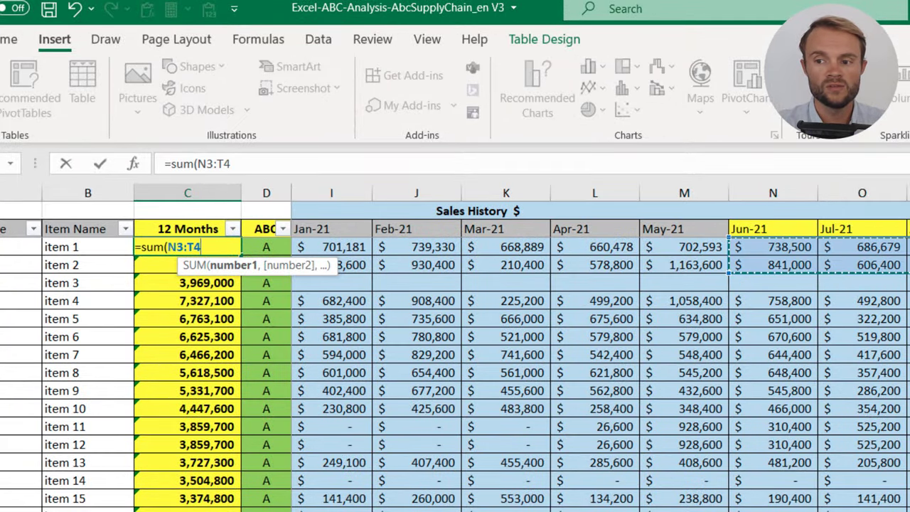
{"action": "left_click_drag", "start_coordinate": [909, 264], "coordinate": [909, 247]}
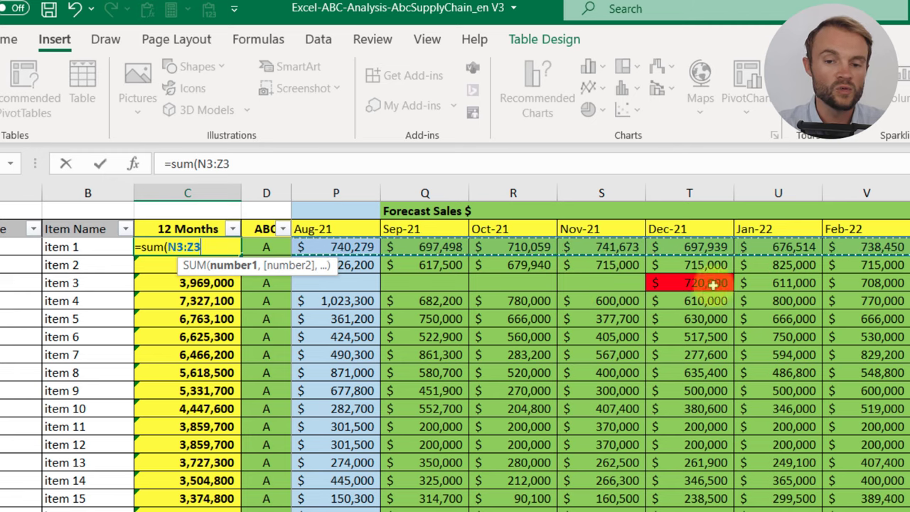
{"action": "scroll", "coordinate": [600, 348], "scroll_direction": "left", "scroll_amount": 1}
{"action": "scroll", "coordinate": [610, 255], "scroll_direction": "left", "scroll_amount": 4}
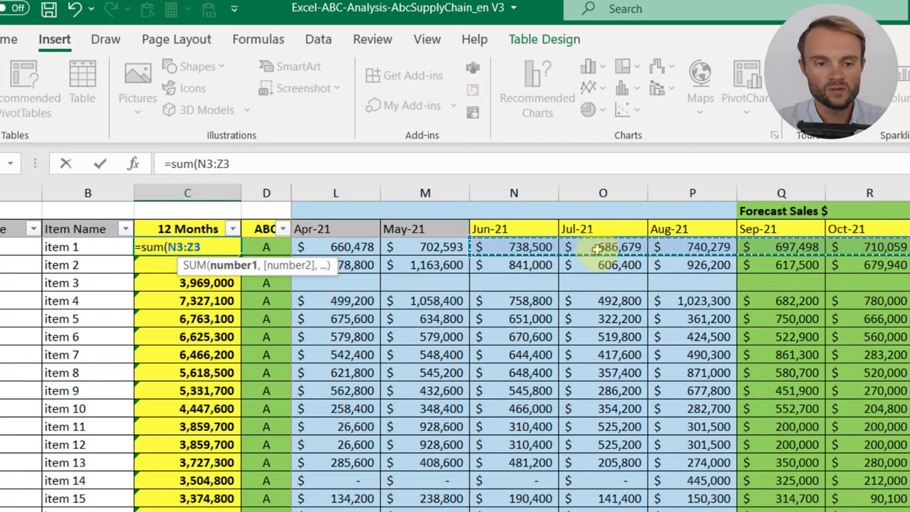
{"action": "type", "text": ")"}
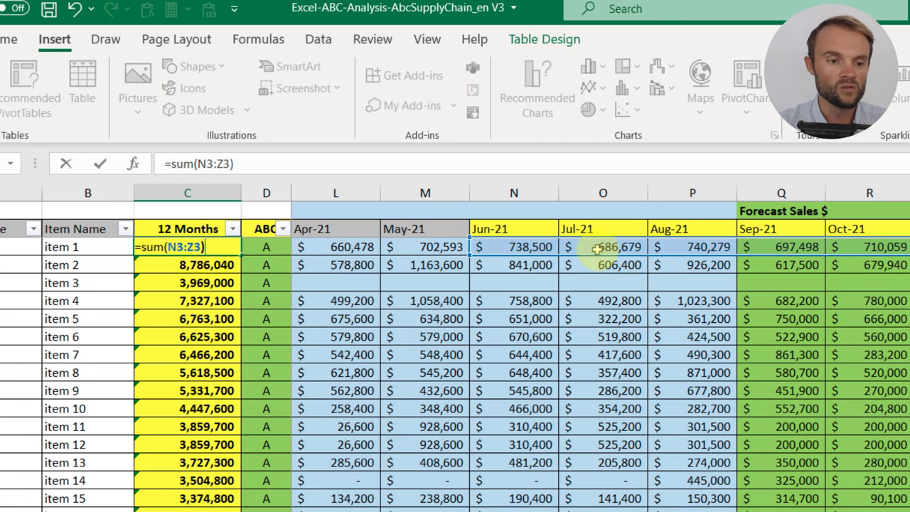
{"action": "key", "text": "Return"}
Fill the 12 Months formula from C3 down the column for all items
{"action": "left_click", "coordinate": [237, 253]}
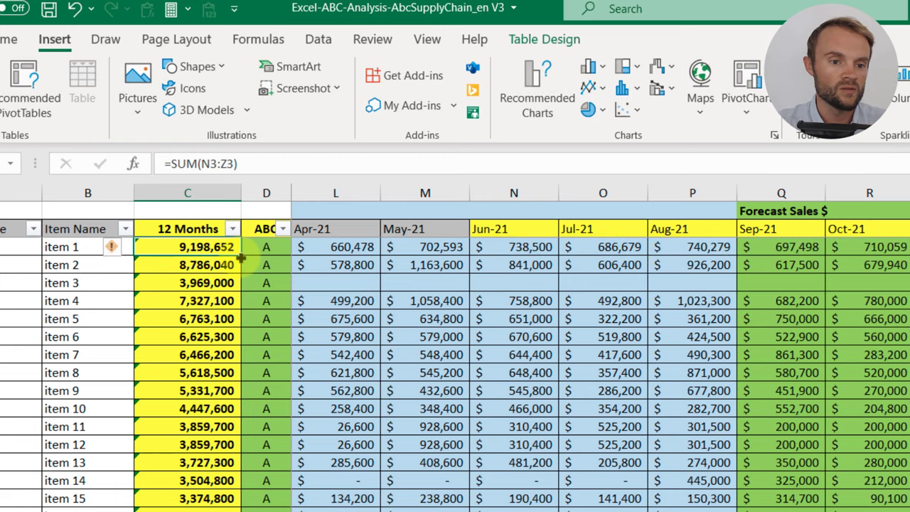
{"action": "double_click", "coordinate": [240, 258]}
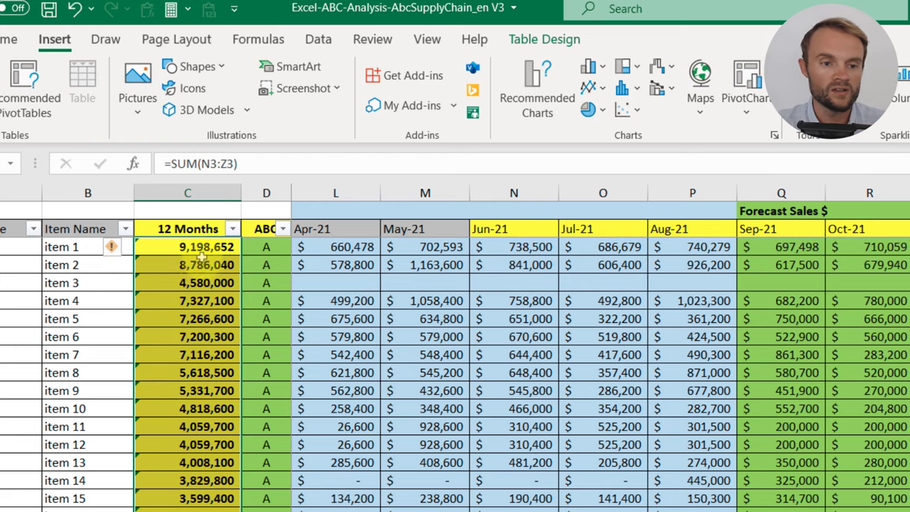
{"action": "left_click_drag", "start_coordinate": [209, 247], "coordinate": [206, 462]}
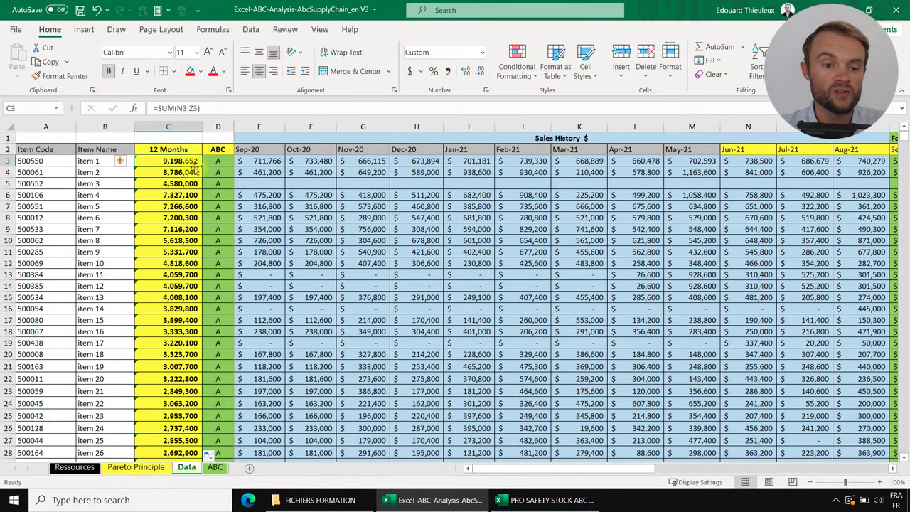
Compare the ABC sheet's classification layout with the Item Code, Item Name and 12 Months columns on the Data sheet
{"action": "left_click", "coordinate": [215, 467]}
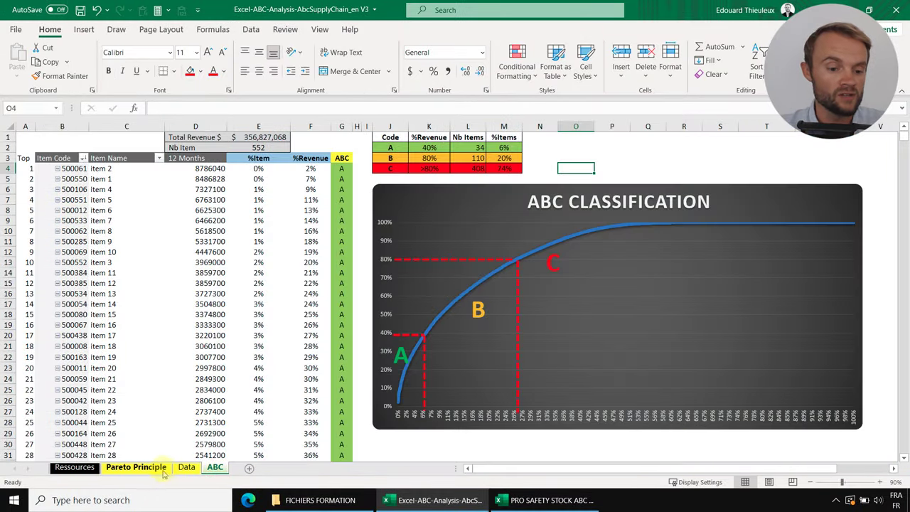
{"action": "left_click", "coordinate": [186, 467]}
{"action": "left_click_drag", "start_coordinate": [45, 150], "coordinate": [163, 204]}
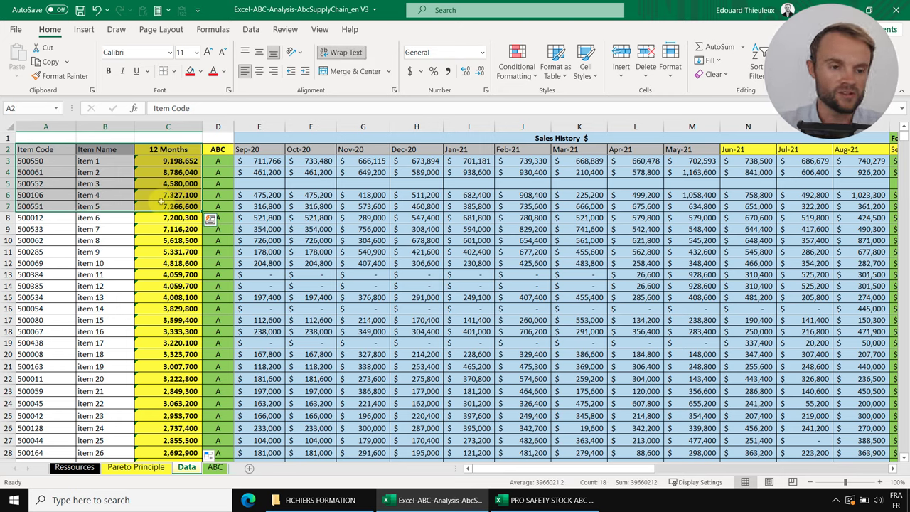
{"action": "left_click", "coordinate": [228, 183]}
{"action": "left_click", "coordinate": [322, 186]}
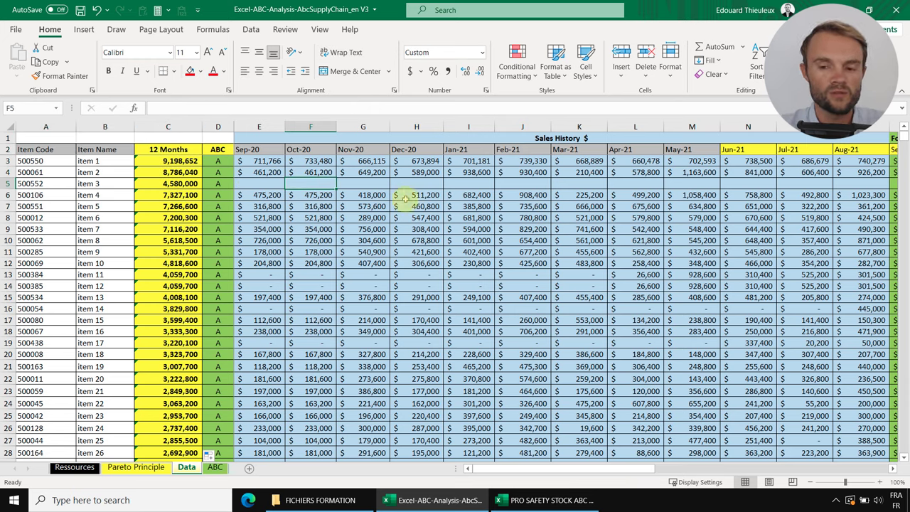
{"action": "left_click", "coordinate": [190, 169]}
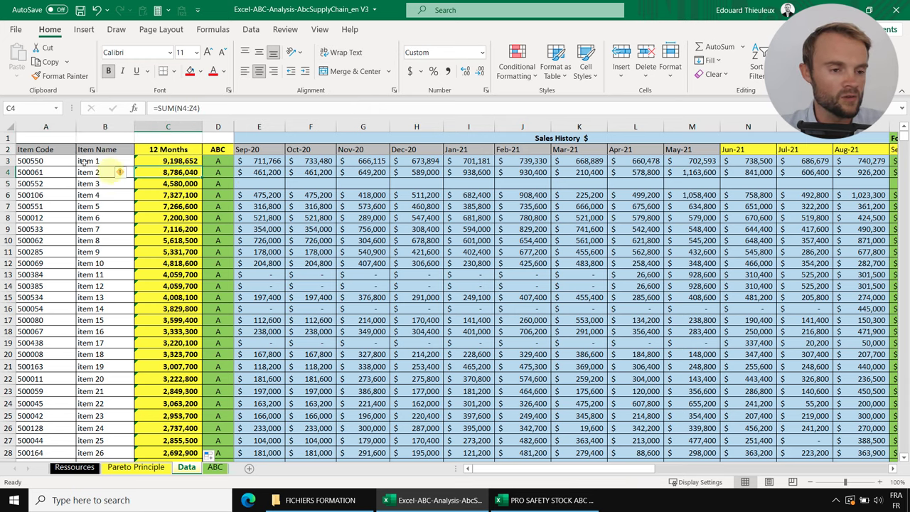
{"action": "left_click", "coordinate": [141, 194]}
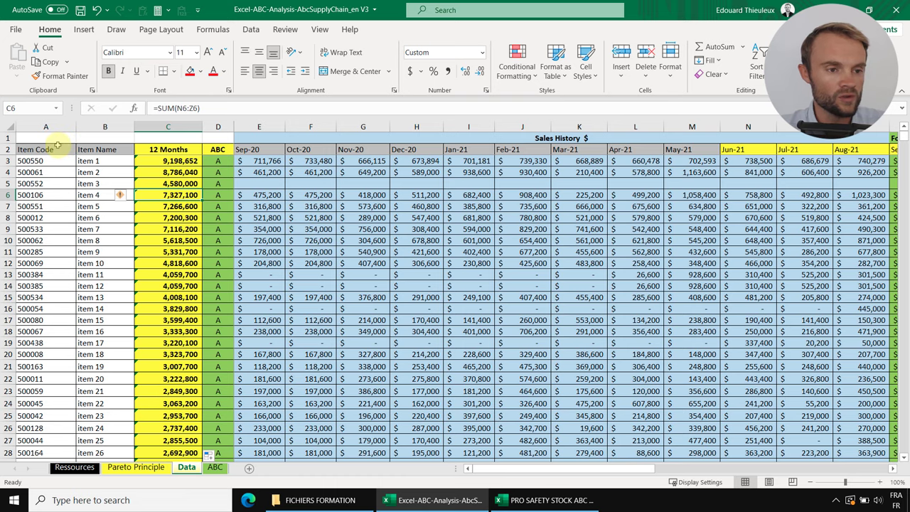
Convert the Item Code to ABC columns, range A2:D554 on the Data sheet, into a table with headers
{"action": "left_click_drag", "start_coordinate": [44, 150], "coordinate": [213, 161]}
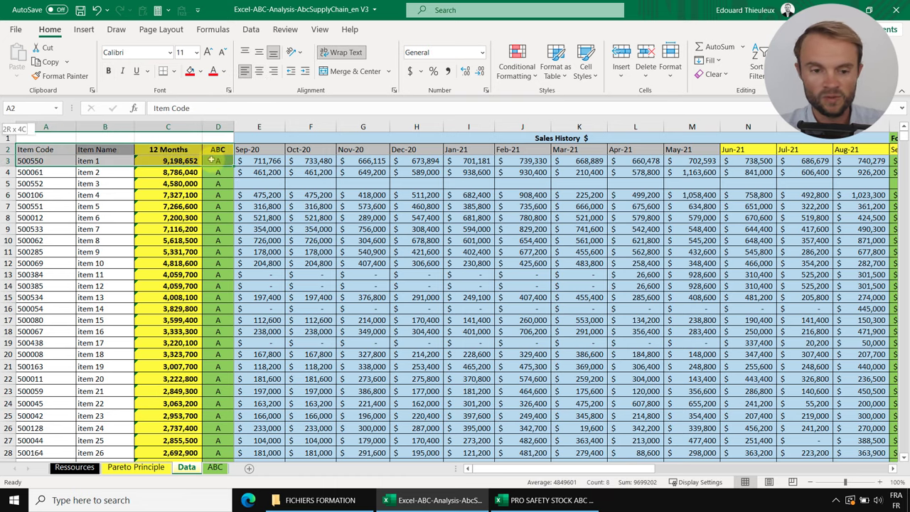
{"action": "key", "text": "ctrl+shift+Down"}
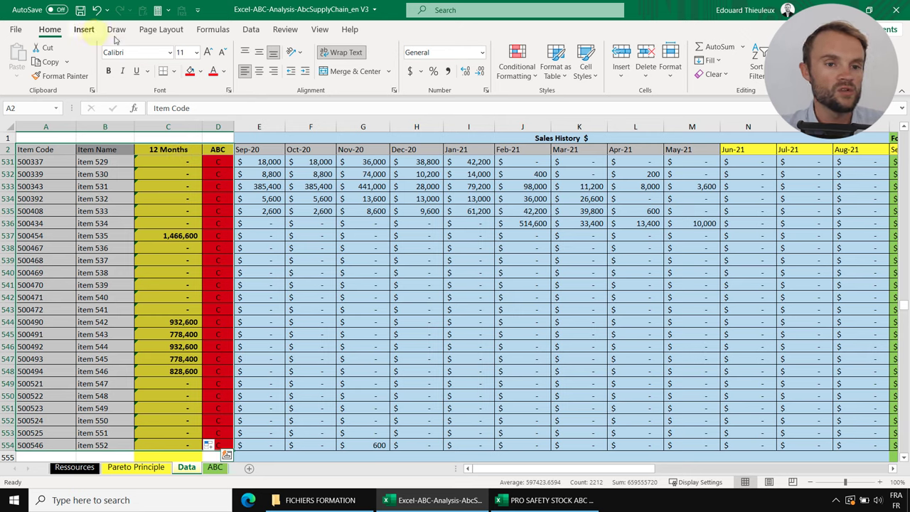
{"action": "left_click", "coordinate": [84, 29]}
{"action": "left_click", "coordinate": [102, 57]}
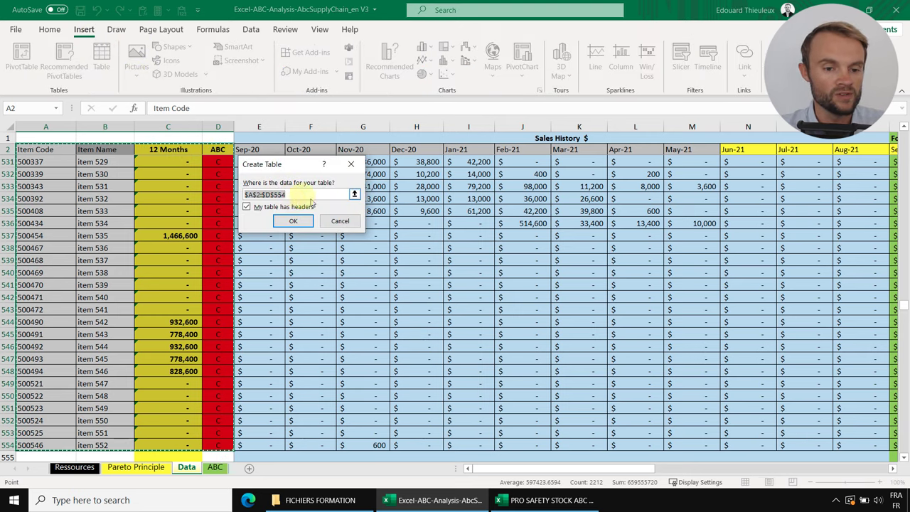
{"action": "left_click", "coordinate": [290, 222]}
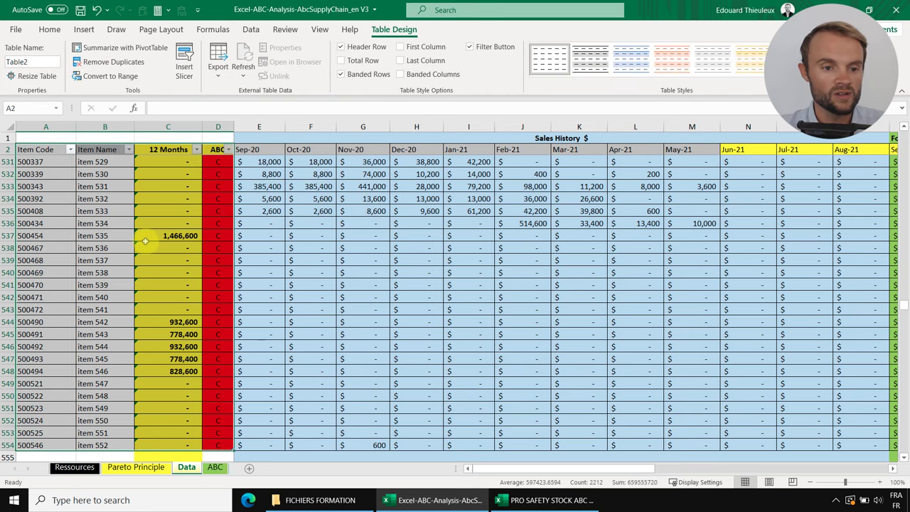
Examine the end of the new table and the empty rows below its last item
{"action": "scroll", "coordinate": [218, 280], "scroll_direction": "up", "scroll_amount": 20}
{"action": "scroll", "coordinate": [219, 280], "scroll_direction": "up", "scroll_amount": 7}
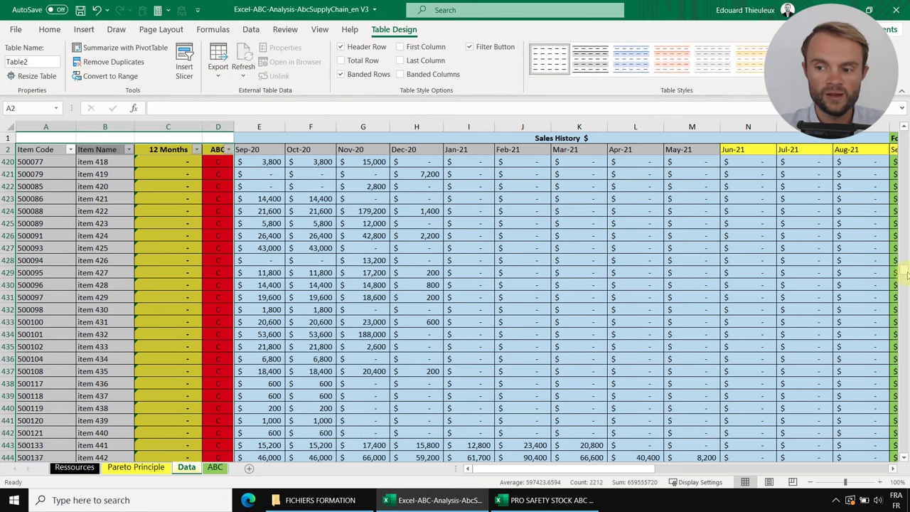
{"action": "left_click_drag", "start_coordinate": [906, 275], "coordinate": [889, 304]}
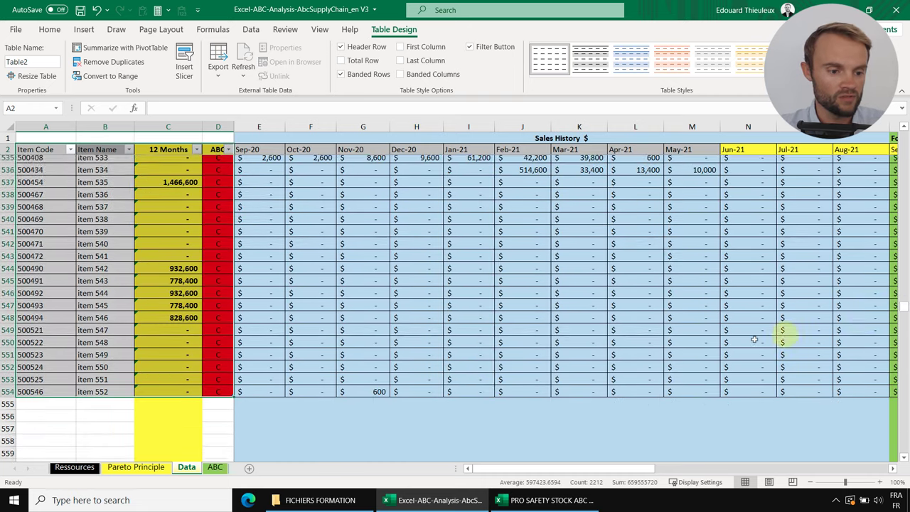
{"action": "scroll", "coordinate": [152, 402], "scroll_direction": "down", "scroll_amount": 3}
{"action": "left_click_drag", "start_coordinate": [98, 324], "coordinate": [91, 437]}
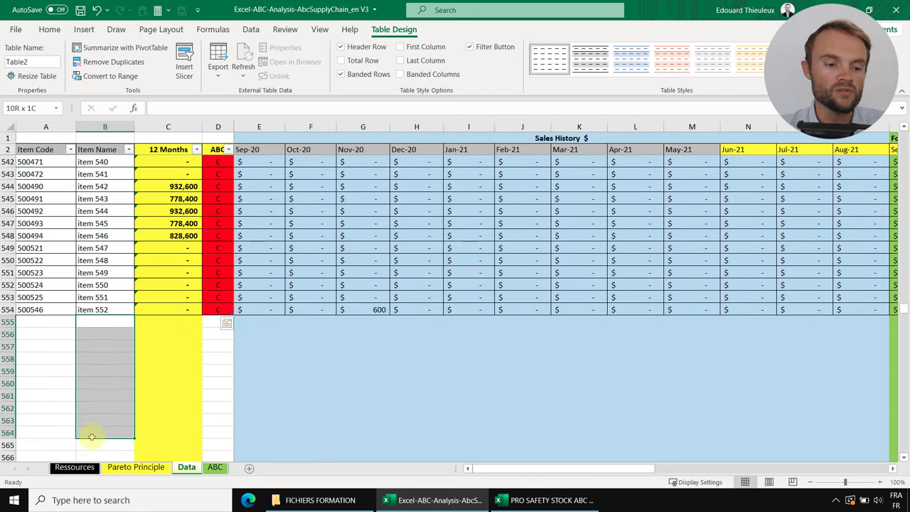
{"action": "left_click", "coordinate": [168, 359]}
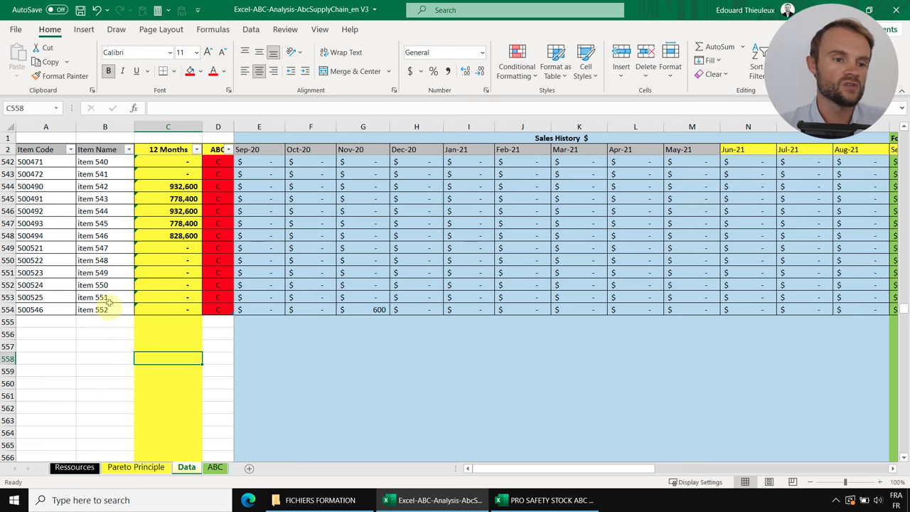
Create a PivotTable from Table2 on a new worksheet
{"action": "left_click", "coordinate": [93, 186]}
{"action": "scroll", "coordinate": [96, 207], "scroll_direction": "up", "scroll_amount": 20}
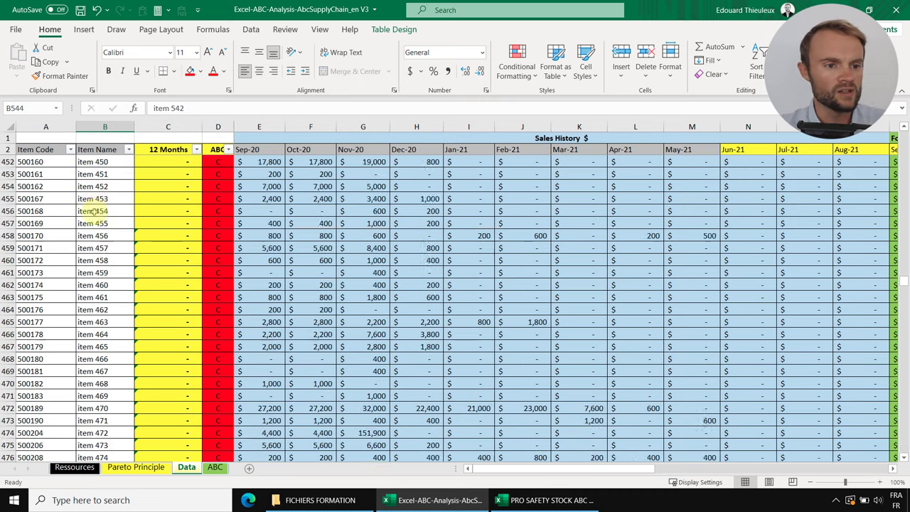
{"action": "scroll", "coordinate": [93, 211], "scroll_direction": "up", "scroll_amount": 20}
{"action": "left_click", "coordinate": [56, 186]}
{"action": "left_click", "coordinate": [84, 29]}
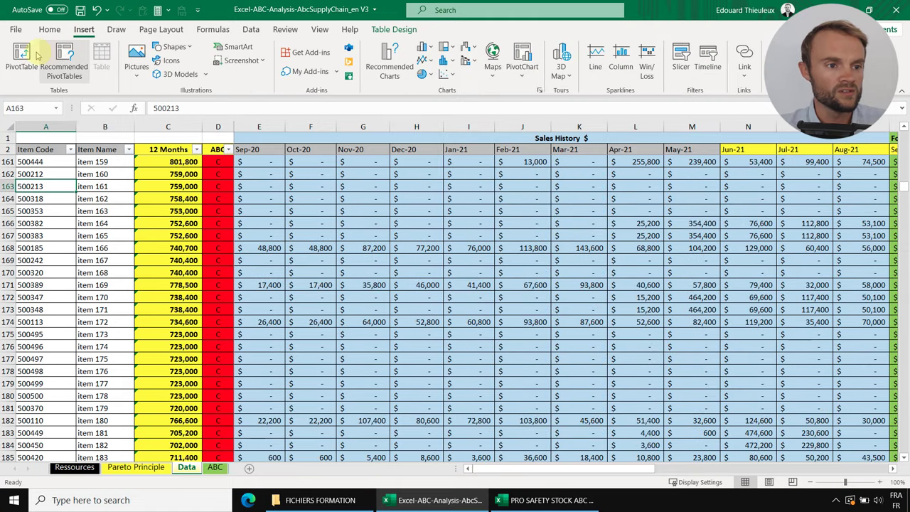
{"action": "left_click", "coordinate": [36, 57]}
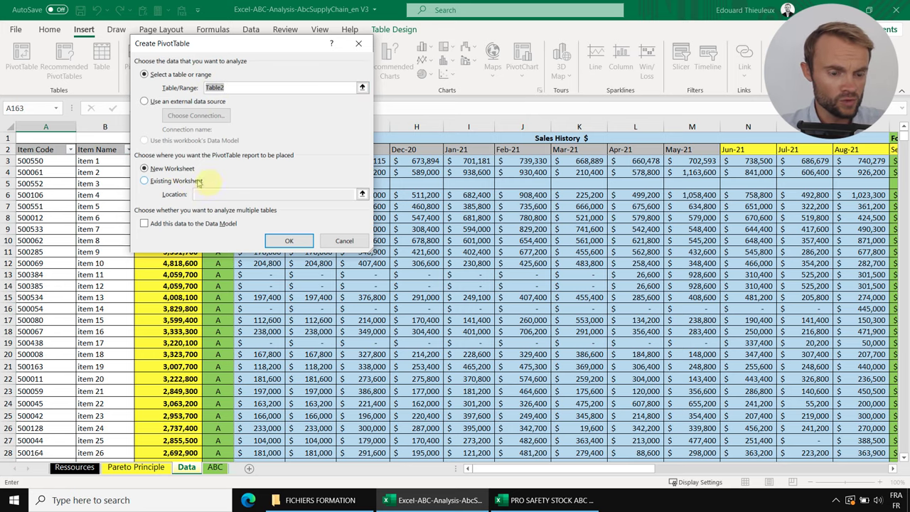
{"action": "left_click", "coordinate": [290, 240]}
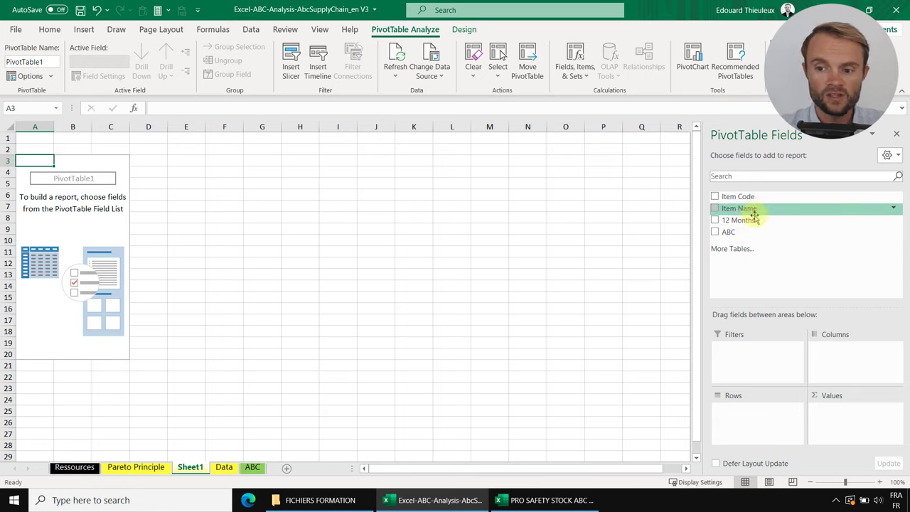
Add Item Code and Item Name to the PivotTable's rows and 12 Months to its values
{"action": "left_click_drag", "start_coordinate": [752, 196], "coordinate": [760, 411]}
{"action": "left_click_drag", "start_coordinate": [752, 208], "coordinate": [754, 426]}
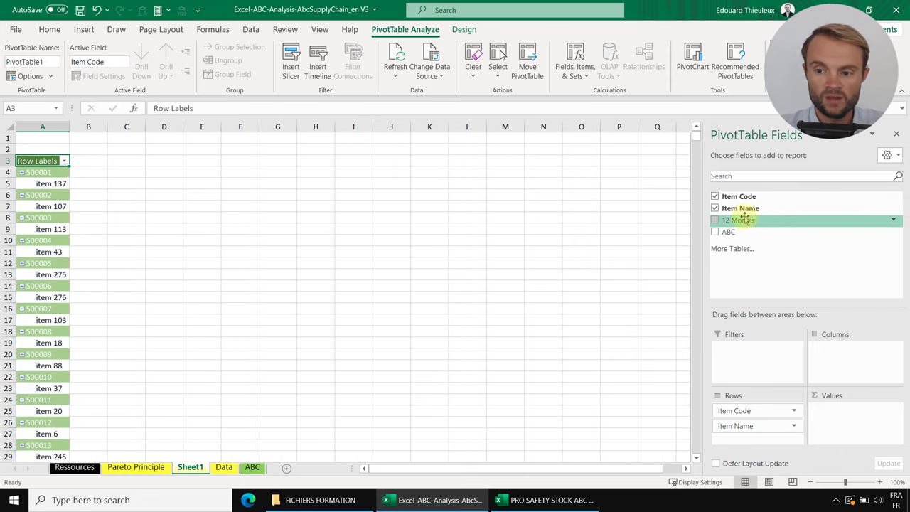
{"action": "left_click_drag", "start_coordinate": [743, 220], "coordinate": [874, 435]}
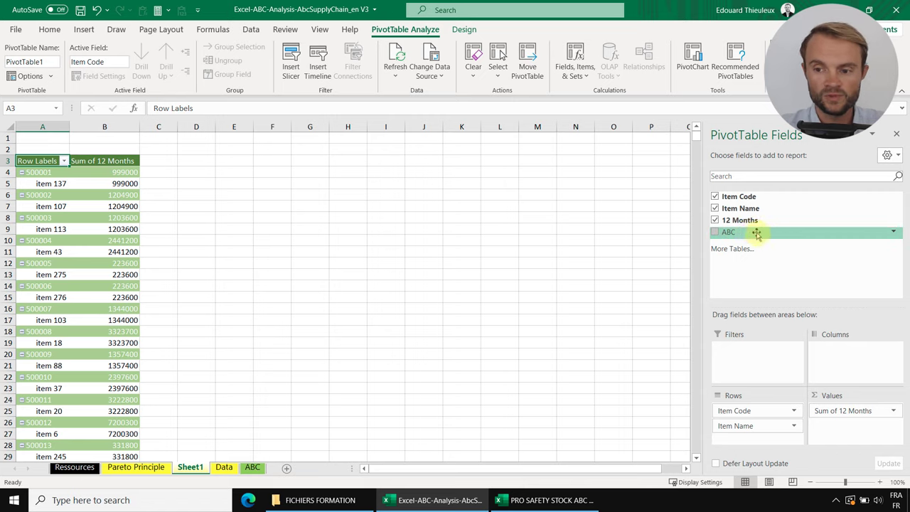
Turn off the PivotTable's subtotals and grand totals, and set its report layout to tabular form
{"action": "left_click", "coordinate": [82, 183]}
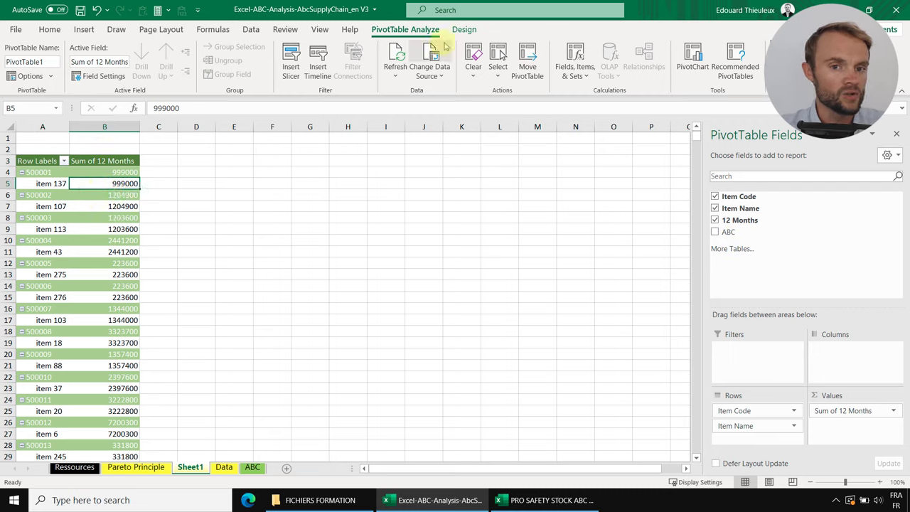
{"action": "left_click", "coordinate": [465, 30]}
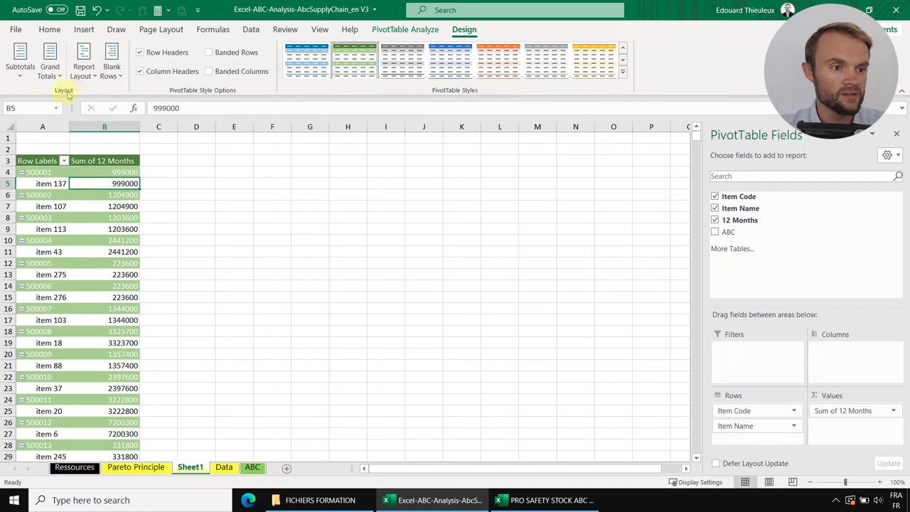
{"action": "left_click", "coordinate": [20, 61]}
{"action": "left_click", "coordinate": [45, 95]}
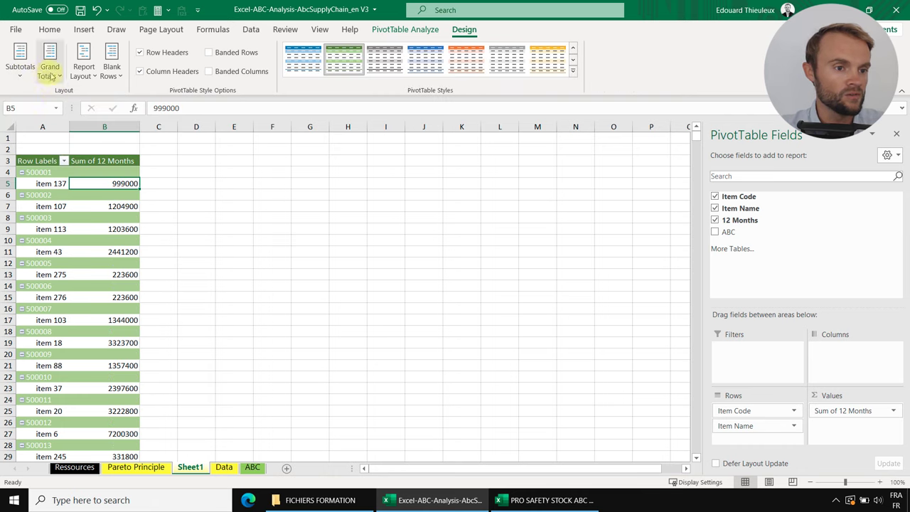
{"action": "left_click", "coordinate": [49, 72]}
{"action": "left_click", "coordinate": [106, 102]}
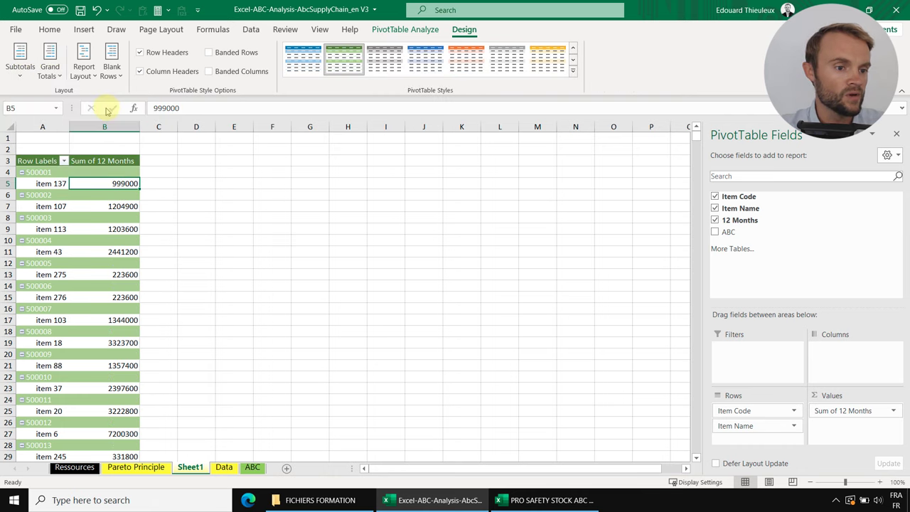
{"action": "left_click", "coordinate": [84, 70]}
{"action": "left_click", "coordinate": [128, 150]}
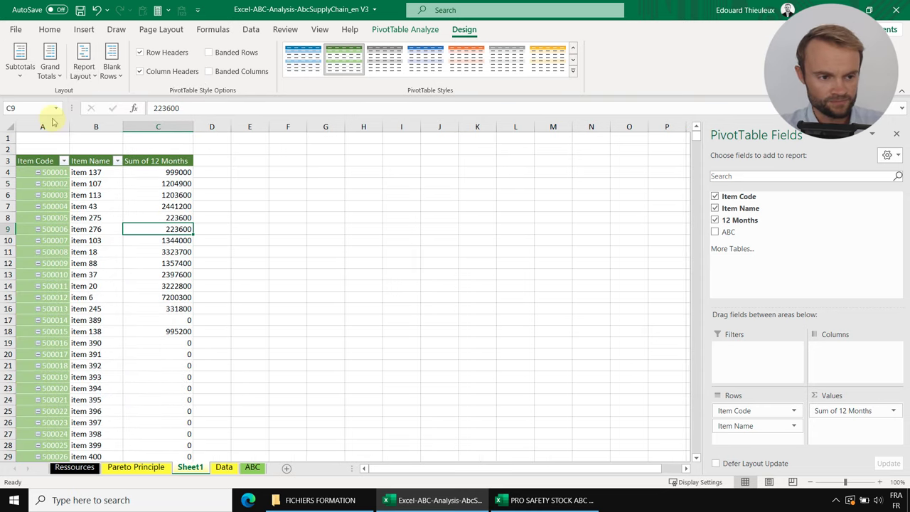
Insert an empty column before the PivotTable's Item Code column
{"action": "left_click", "coordinate": [32, 125]}
{"action": "right_click", "coordinate": [31, 126]}
{"action": "left_click", "coordinate": [75, 219]}
{"action": "left_click", "coordinate": [249, 206]}
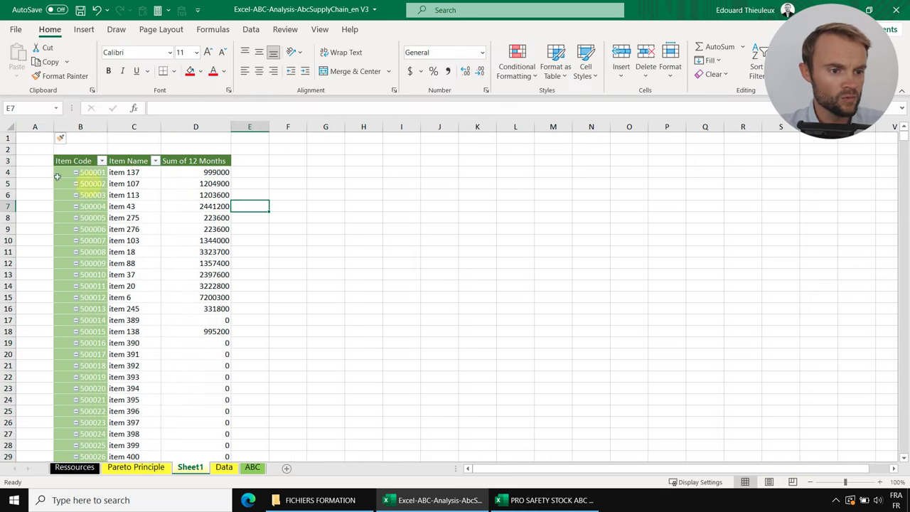
{"action": "key", "text": "Up"}
{"action": "key", "text": "Up"}
{"action": "key", "text": "Up"}
{"action": "key", "text": "Right"}
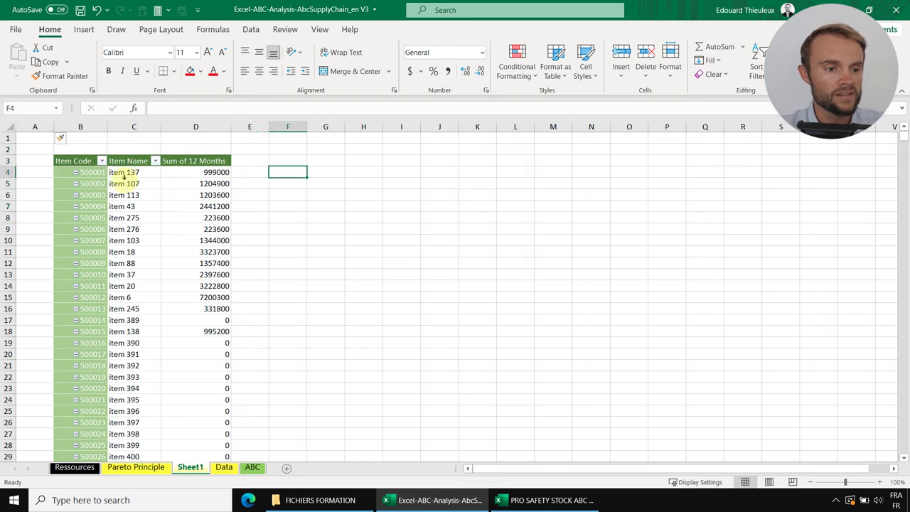
{"action": "left_click_drag", "start_coordinate": [220, 172], "coordinate": [213, 286]}
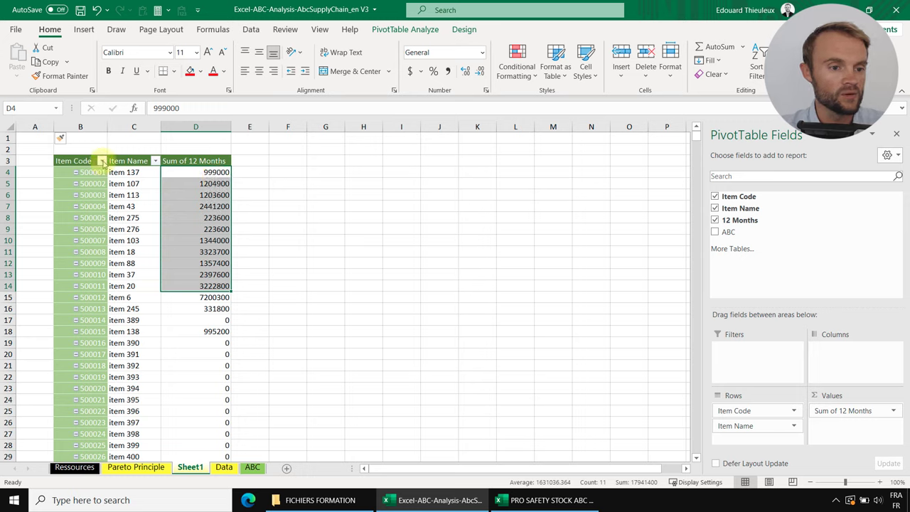
Sort the PivotTable's Item Code field in descending order by Sum of 12 Months
{"action": "left_click", "coordinate": [102, 160]}
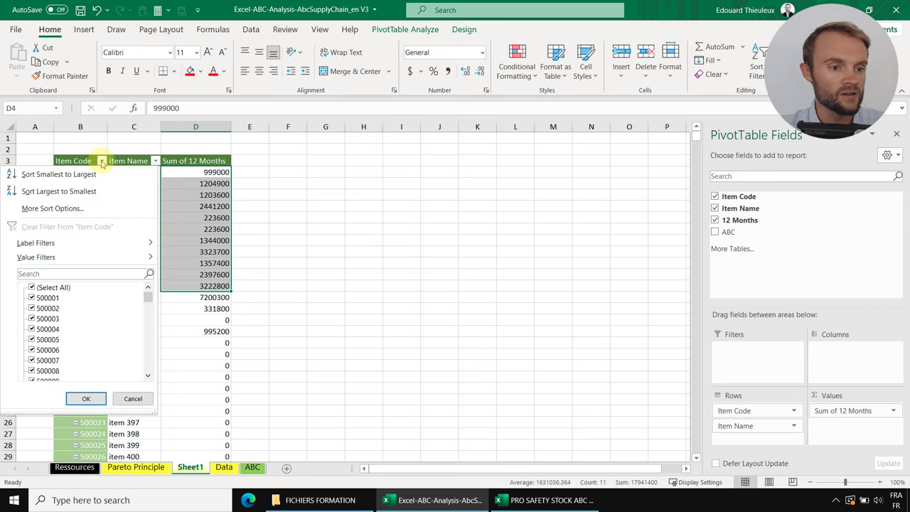
{"action": "left_click", "coordinate": [78, 208]}
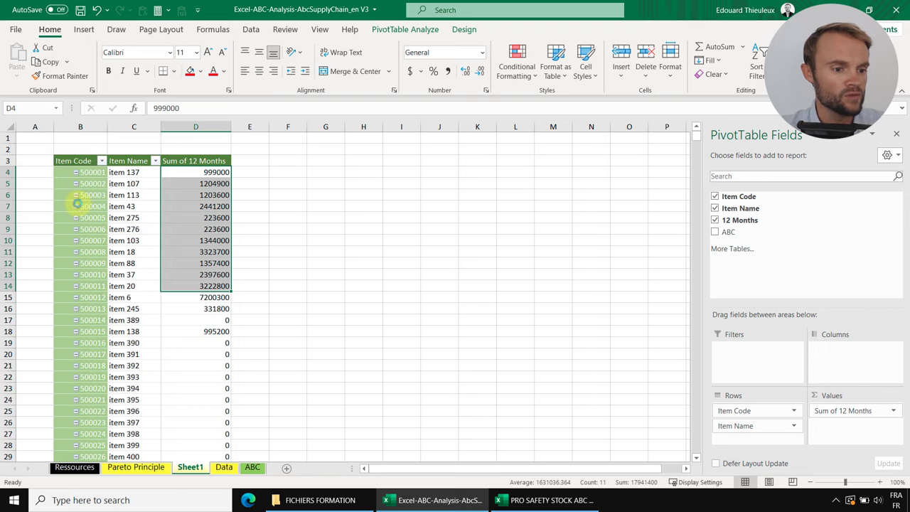
{"action": "left_click", "coordinate": [178, 126]}
{"action": "left_click", "coordinate": [223, 141]}
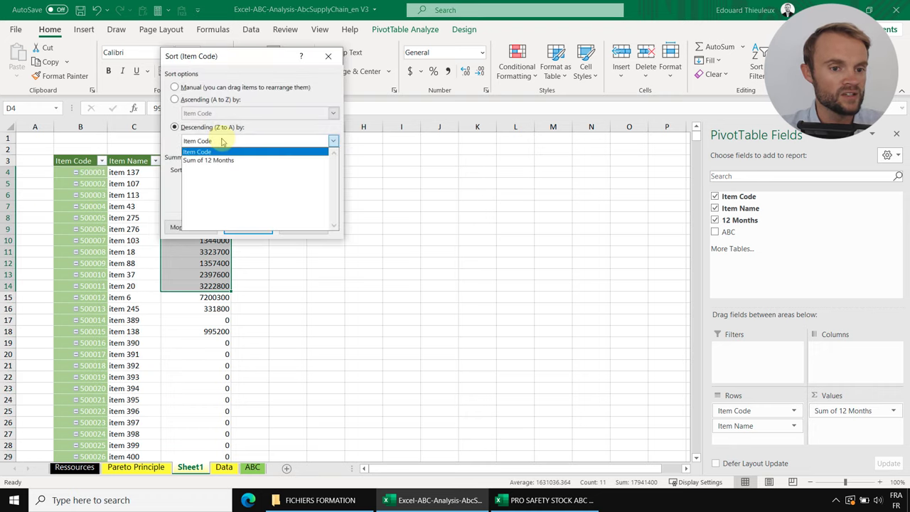
{"action": "left_click", "coordinate": [217, 160]}
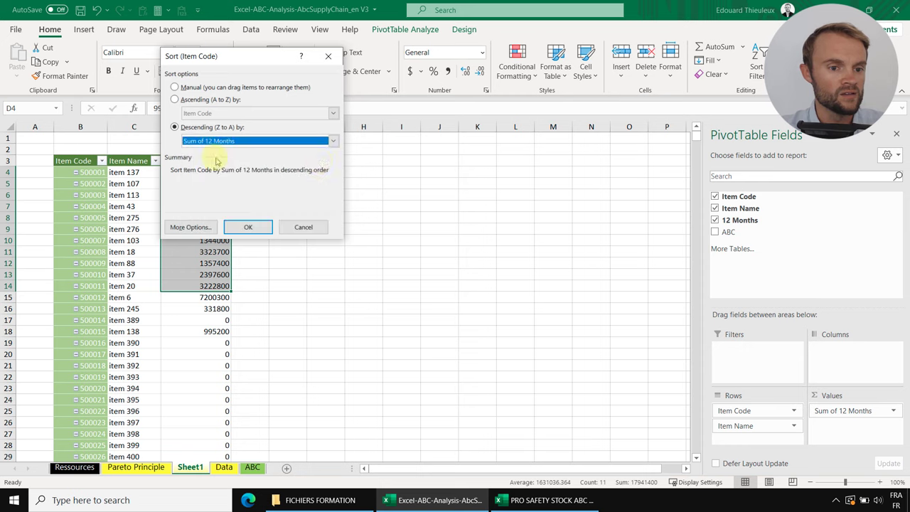
{"action": "left_click", "coordinate": [248, 227]}
{"action": "left_click", "coordinate": [251, 183]}
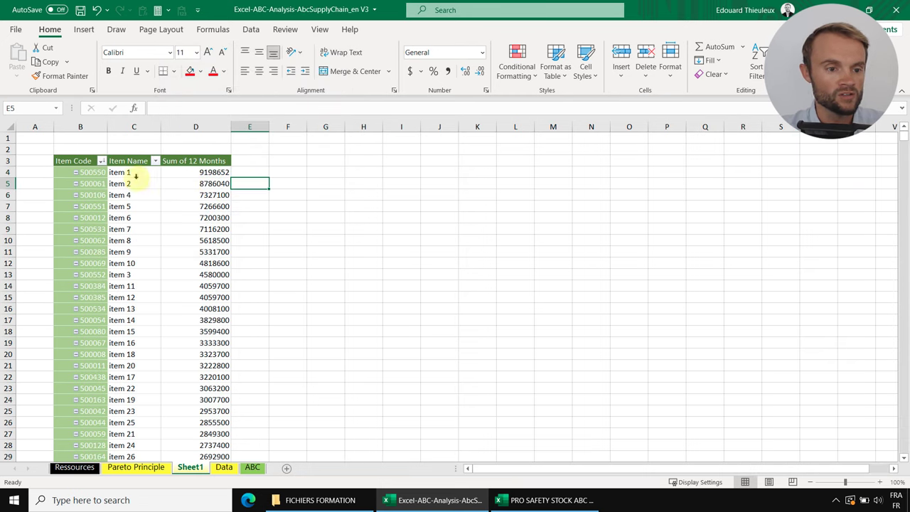
Examine the sorted Sum of 12 Months values alongside their item names
{"action": "left_click", "coordinate": [211, 173]}
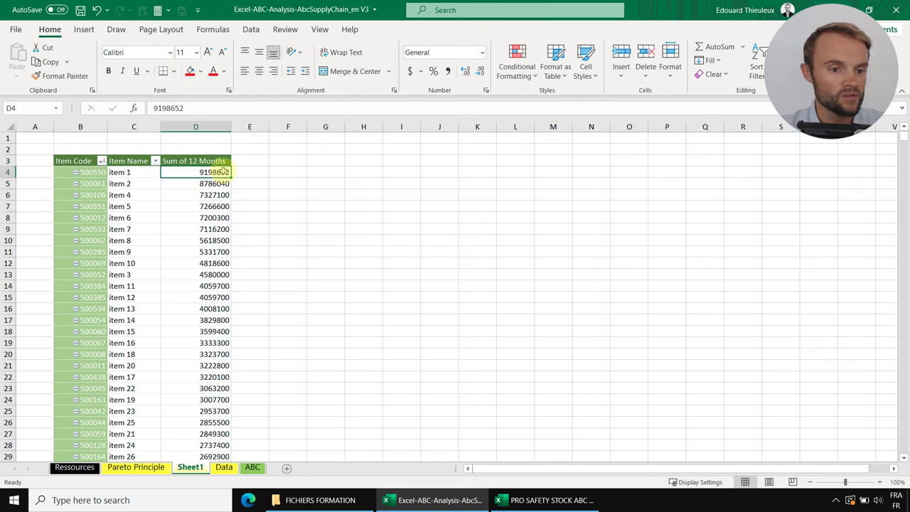
{"action": "left_click", "coordinate": [149, 179]}
{"action": "left_click", "coordinate": [209, 195]}
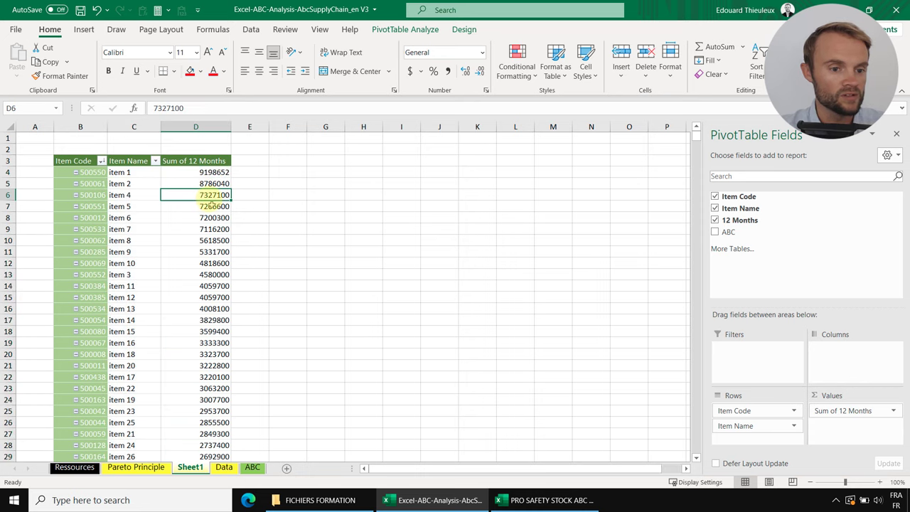
{"action": "left_click", "coordinate": [211, 229]}
{"action": "scroll", "coordinate": [213, 263], "scroll_direction": "down", "scroll_amount": 7}
{"action": "scroll", "coordinate": [213, 263], "scroll_direction": "up", "scroll_amount": 7}
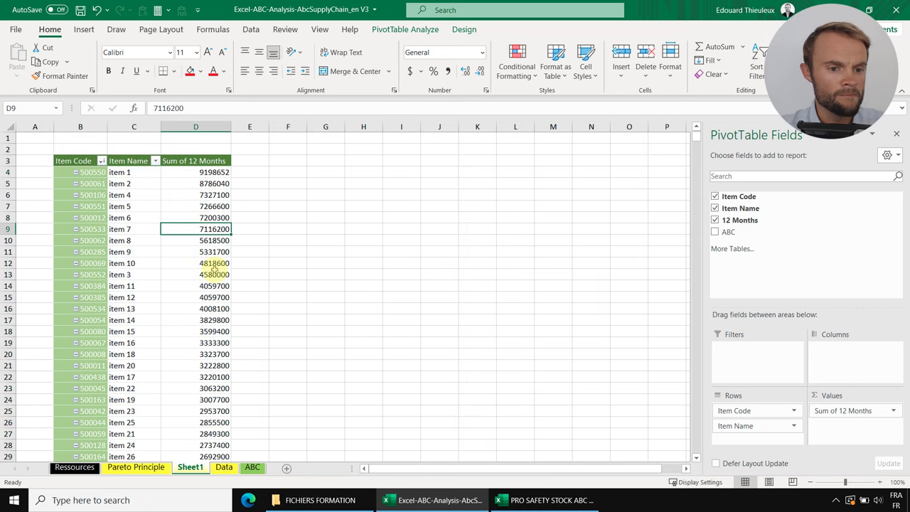
{"action": "left_click", "coordinate": [222, 183]}
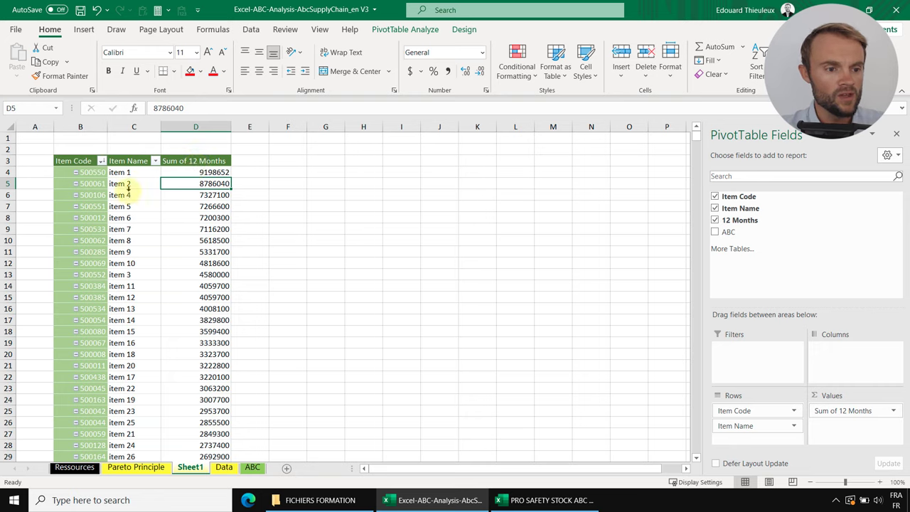
Add a "rank" header in A3 and number the items below it as a series starting 1, 2, filled to the last item
{"action": "left_click", "coordinate": [41, 162]}
{"action": "type", "text": "rank"}
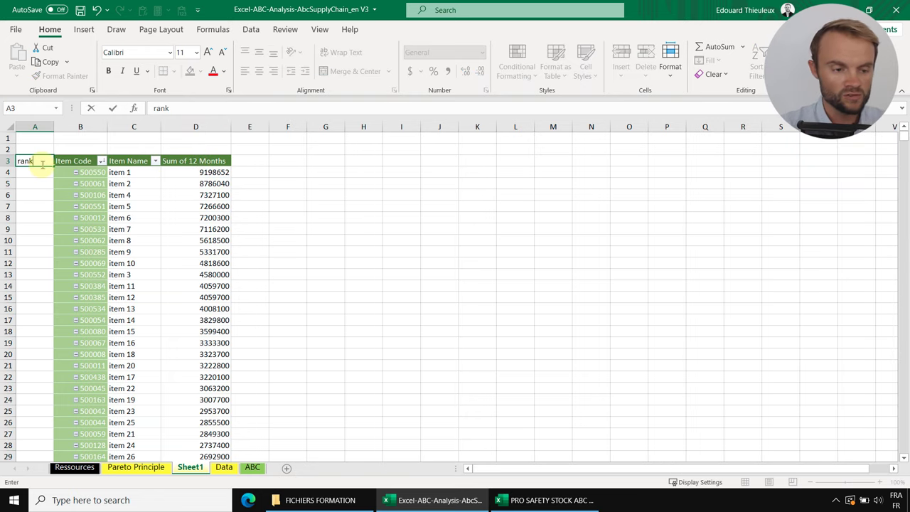
{"action": "key", "text": "Return"}
{"action": "type", "text": "1"}
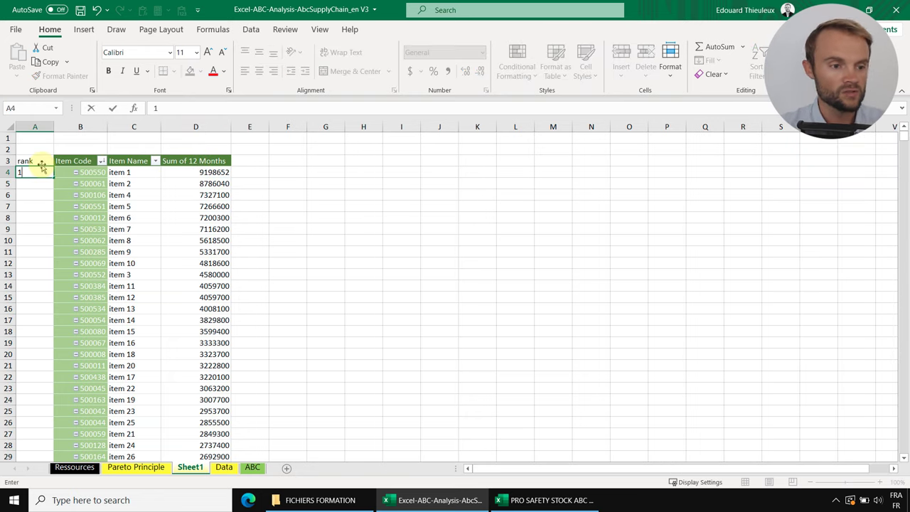
{"action": "key", "text": "Return"}
{"action": "type", "text": "2"}
{"action": "key", "text": "Return"}
{"action": "left_click_drag", "start_coordinate": [41, 173], "coordinate": [43, 183]}
{"action": "double_click", "coordinate": [54, 189]}
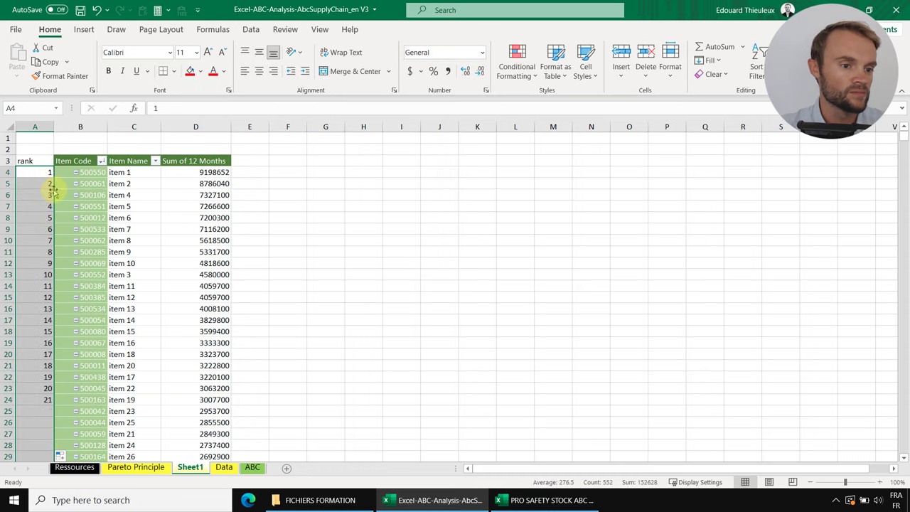
Check the rank numbering down to the end of the item list and back up to its header
{"action": "left_click", "coordinate": [27, 229]}
{"action": "key", "text": "ctrl+Down"}
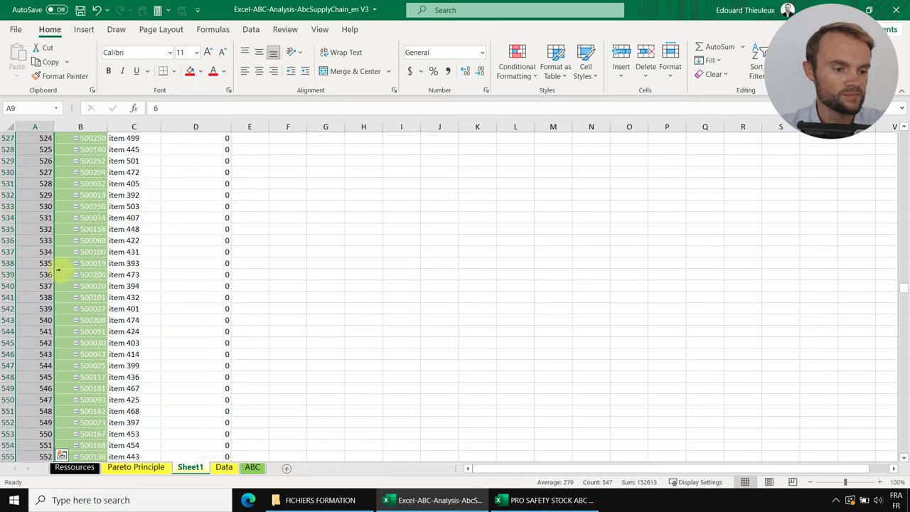
{"action": "scroll", "coordinate": [51, 274], "scroll_direction": "down", "scroll_amount": 10}
{"action": "scroll", "coordinate": [57, 298], "scroll_direction": "up", "scroll_amount": 8}
{"action": "left_click", "coordinate": [73, 340]}
{"action": "left_click_drag", "start_coordinate": [43, 275], "coordinate": [55, 392]}
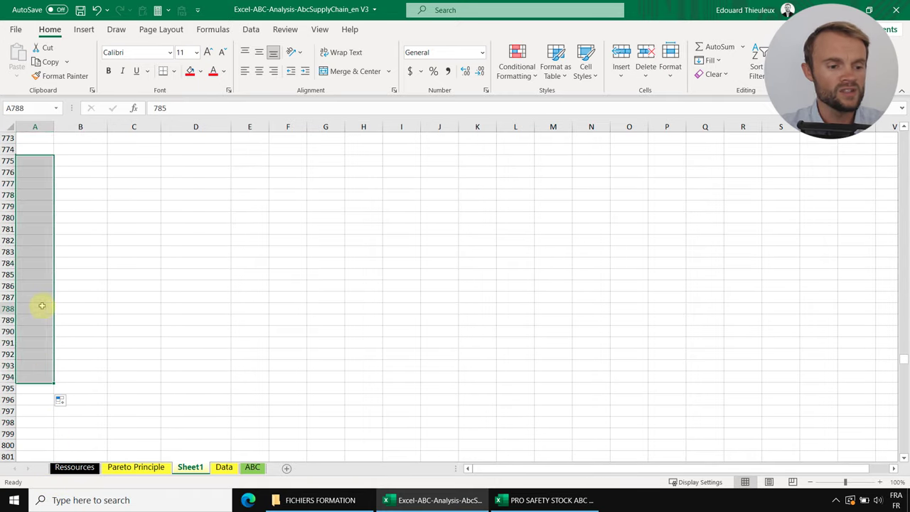
{"action": "left_click", "coordinate": [41, 306]}
{"action": "left_click", "coordinate": [80, 296]}
{"action": "key", "text": "ctrl+shift+Up"}
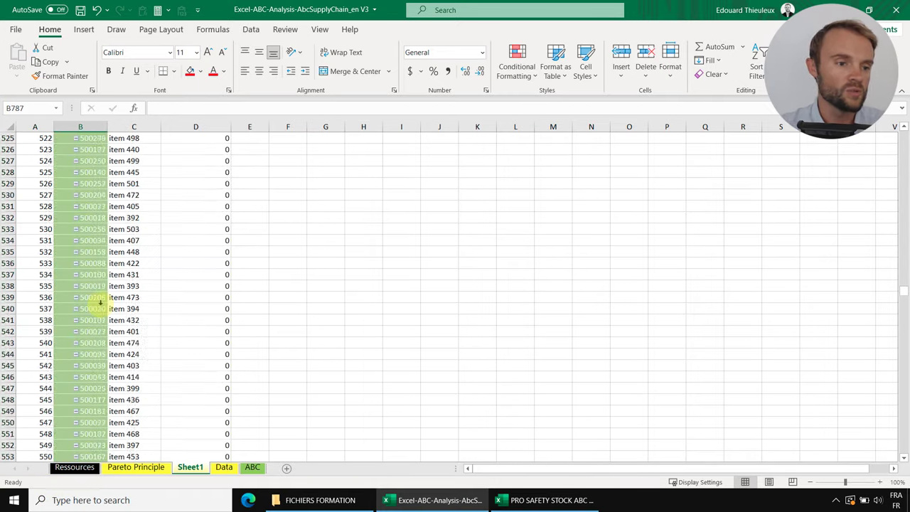
{"action": "scroll", "coordinate": [156, 265], "scroll_direction": "up", "scroll_amount": 20}
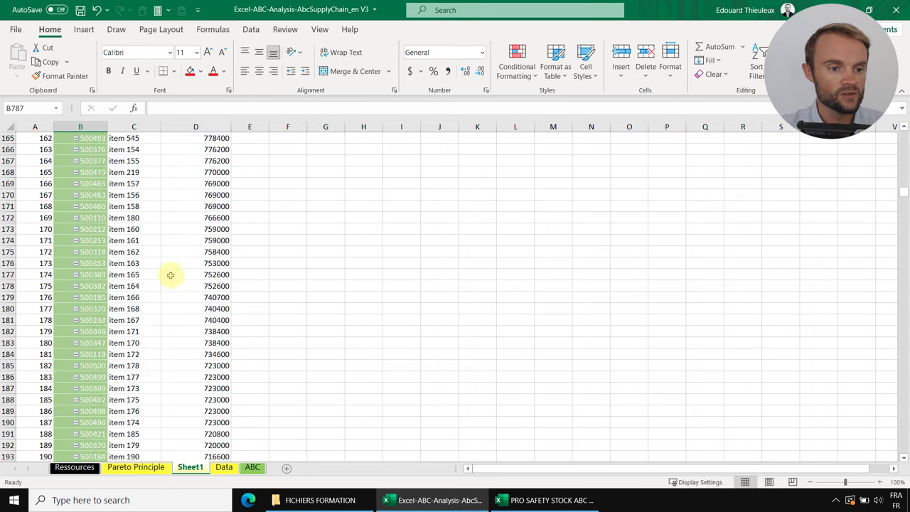
{"action": "left_click", "coordinate": [120, 229]}
{"action": "key", "text": "shift+Right"}
{"action": "key", "text": "ctrl+shift+Up"}
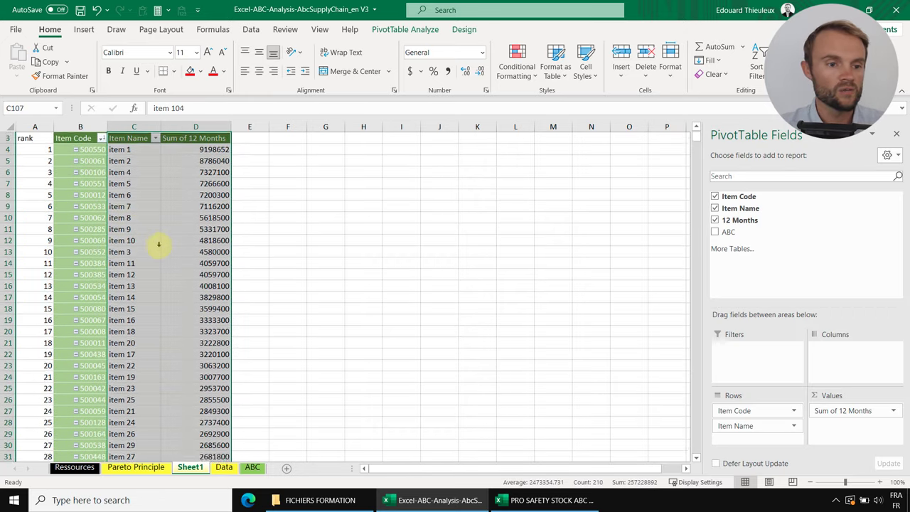
{"action": "scroll", "coordinate": [42, 171], "scroll_direction": "up", "scroll_amount": 1}
{"action": "left_click", "coordinate": [39, 161]}
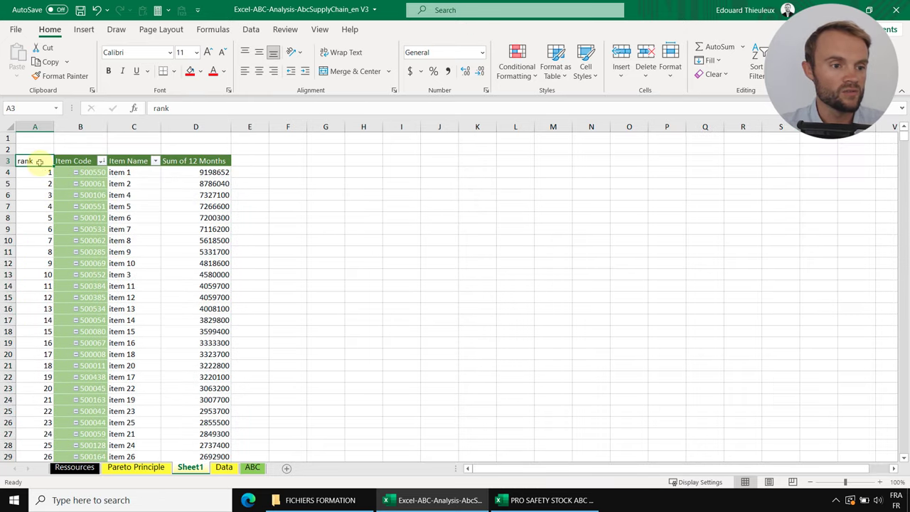
Format column D as dollar amounts without decimals
{"action": "left_click", "coordinate": [246, 172]}
{"action": "left_click", "coordinate": [199, 126]}
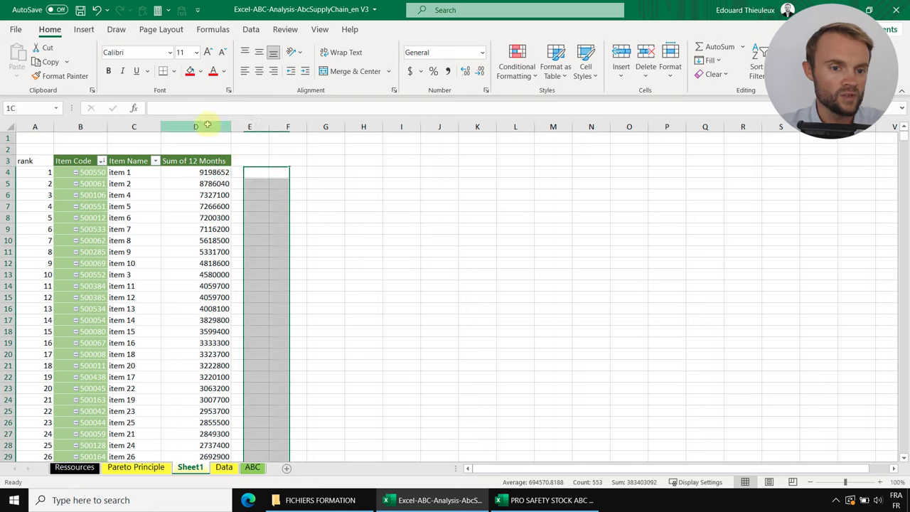
{"action": "left_click", "coordinate": [409, 71]}
{"action": "left_click", "coordinate": [480, 71]}
{"action": "left_click", "coordinate": [480, 71]}
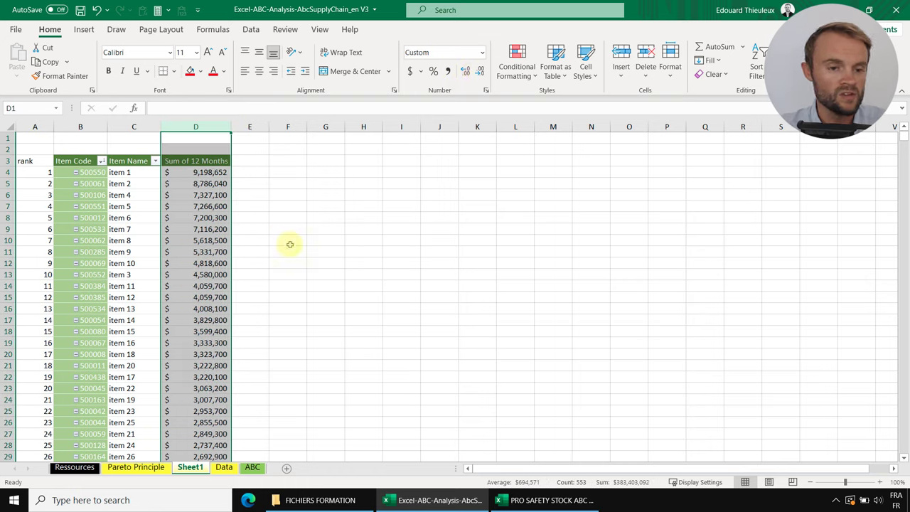
{"action": "left_click", "coordinate": [251, 217]}
Enter the label "Total revenue" in D1 and "Nb of items" in D2
{"action": "left_click", "coordinate": [212, 136]}
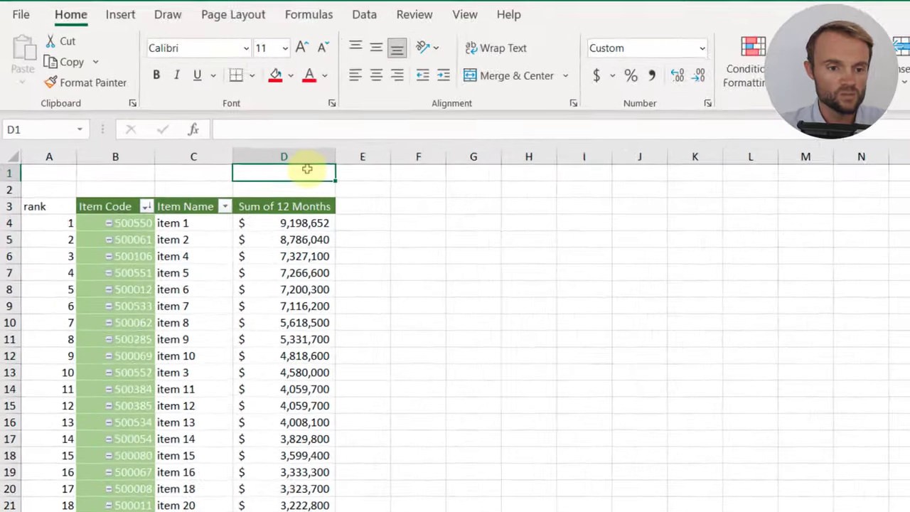
{"action": "type", "text": "Tt"}
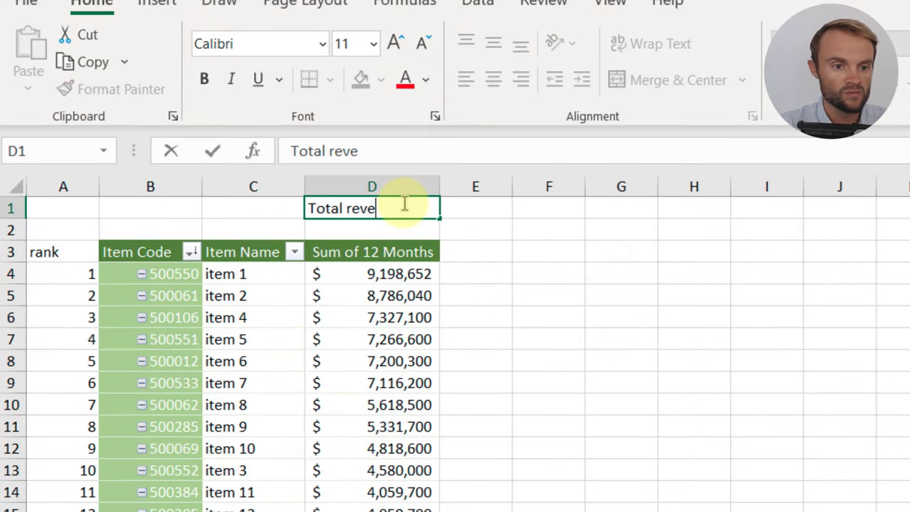
{"action": "key", "text": "Return"}
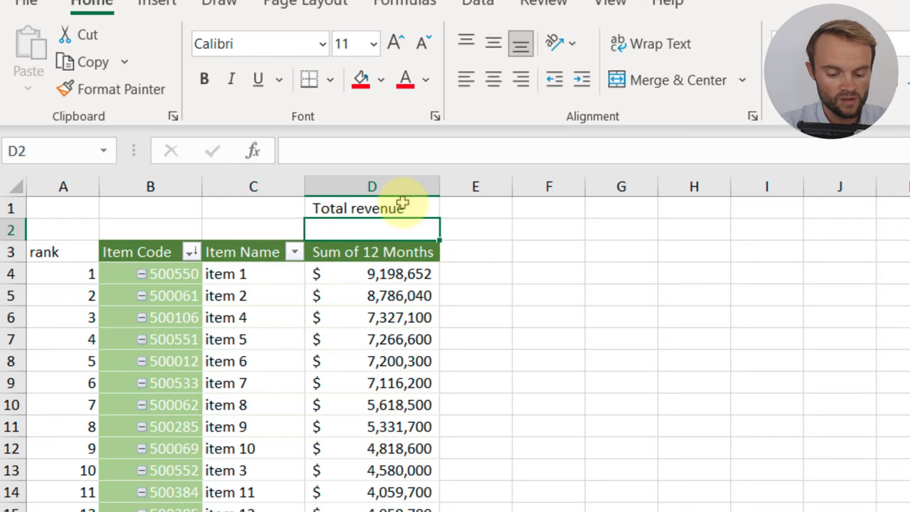
{"action": "type", "text": "Nb of items"}
{"action": "key", "text": "Return"}
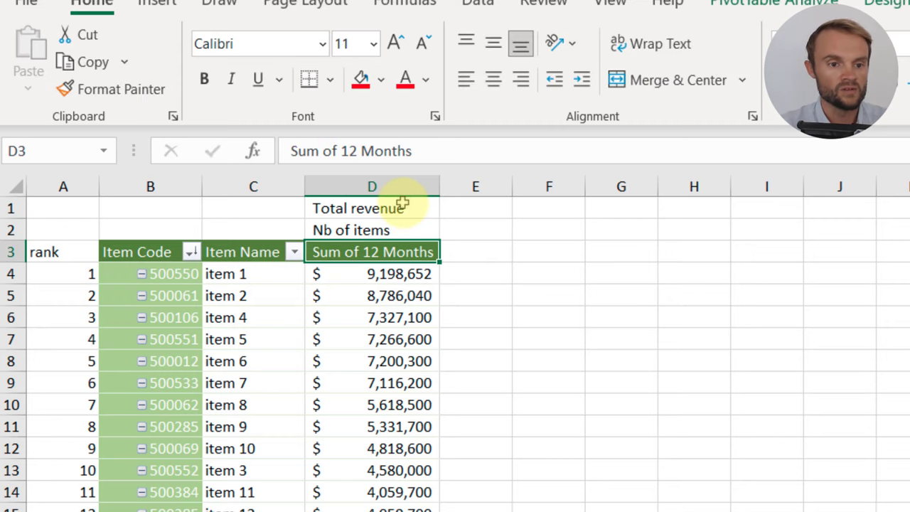
Calculate the total revenue in E1 with =sum(D:D)
{"action": "left_click", "coordinate": [476, 208]}
{"action": "type", "text": "=sum("}
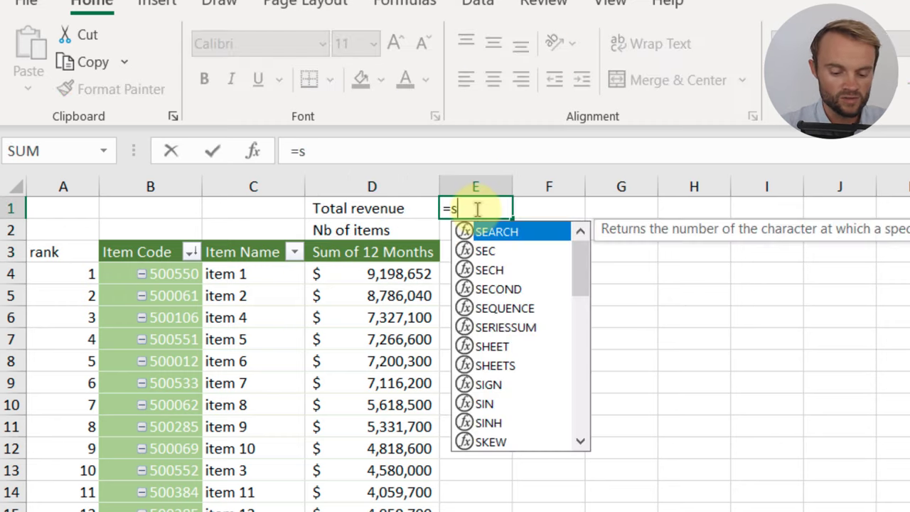
{"action": "left_click", "coordinate": [392, 187]}
{"action": "type", "text": ")"}
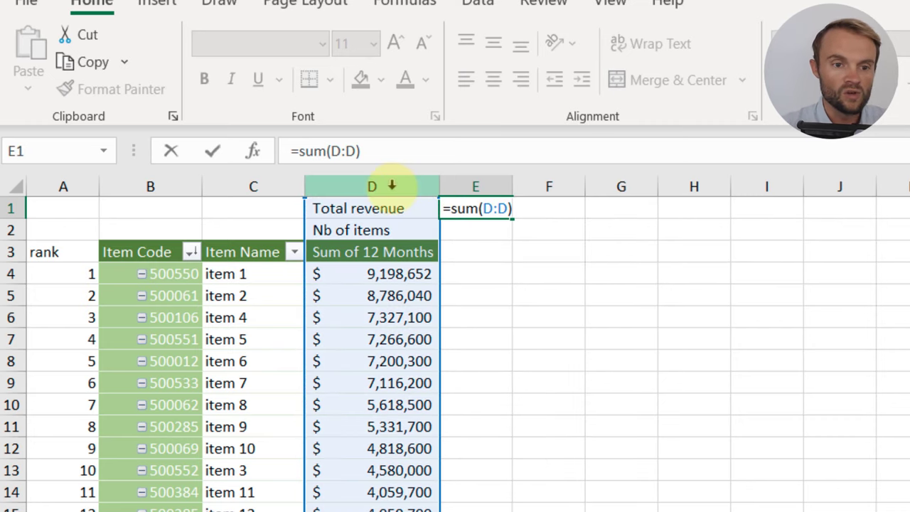
{"action": "key", "text": "Return"}
Count the items in E2 with =count(D:D)
{"action": "left_click", "coordinate": [420, 363]}
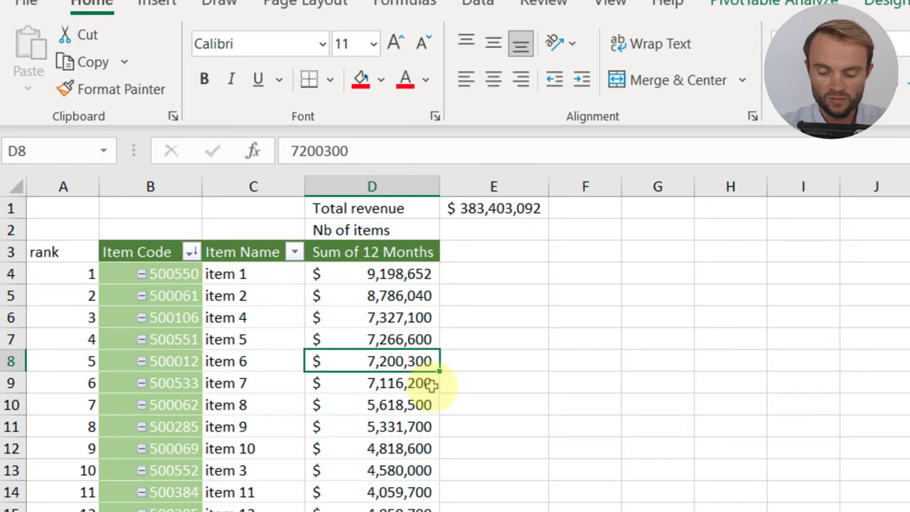
{"action": "key", "text": "ctrl+shift+Down"}
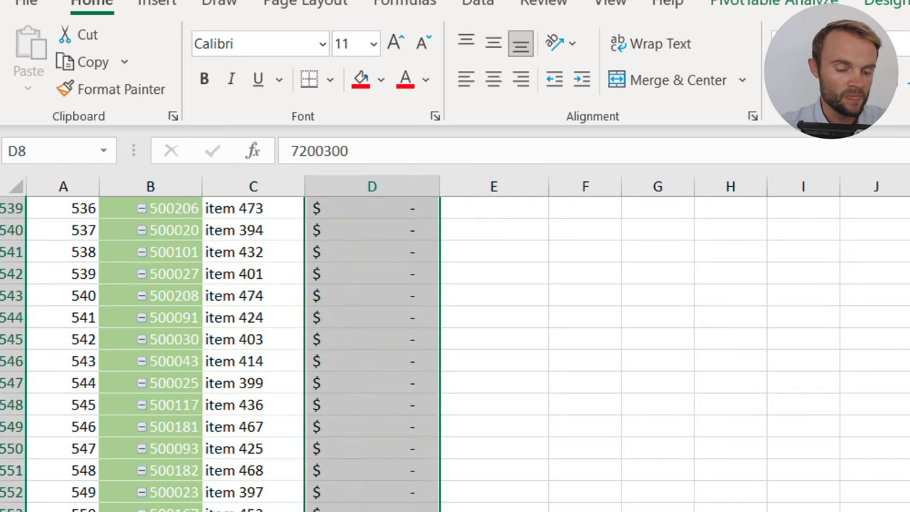
{"action": "key", "text": "ctrl+BackSpace"}
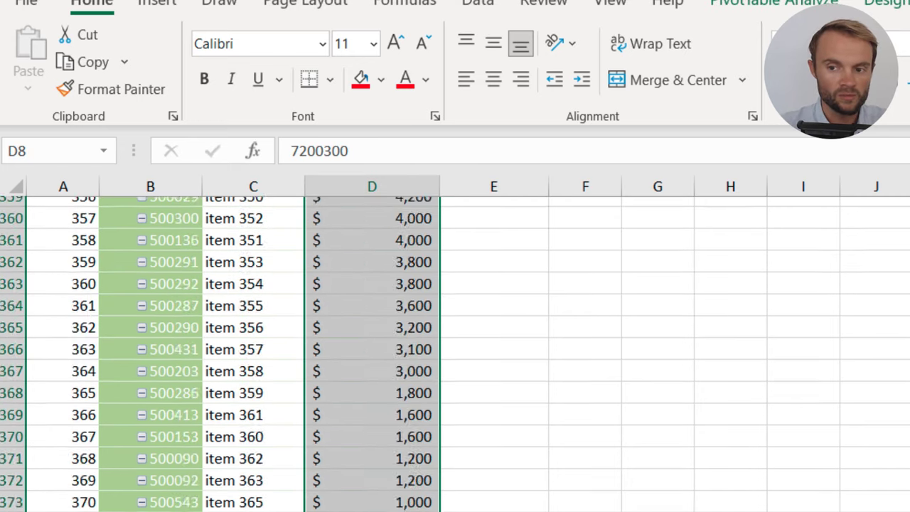
{"action": "left_click", "coordinate": [500, 230]}
{"action": "type", "text": "="}
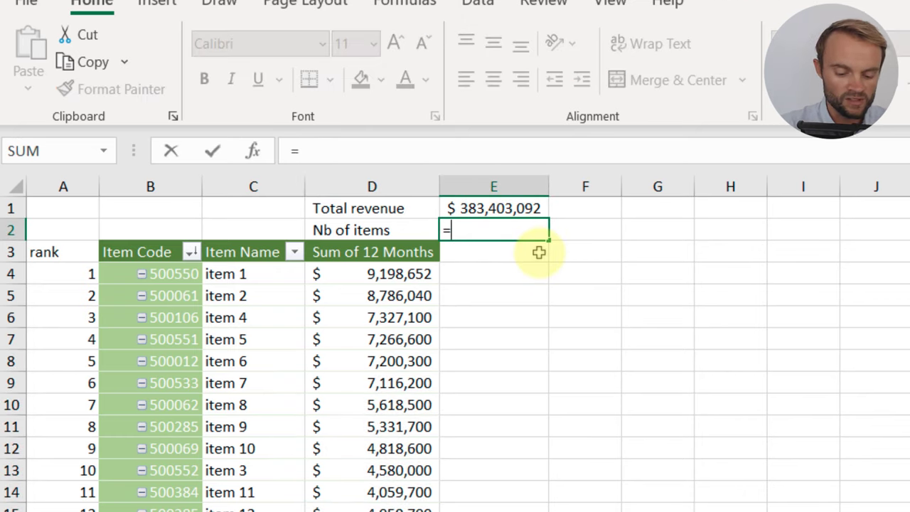
{"action": "type", "text": "count("}
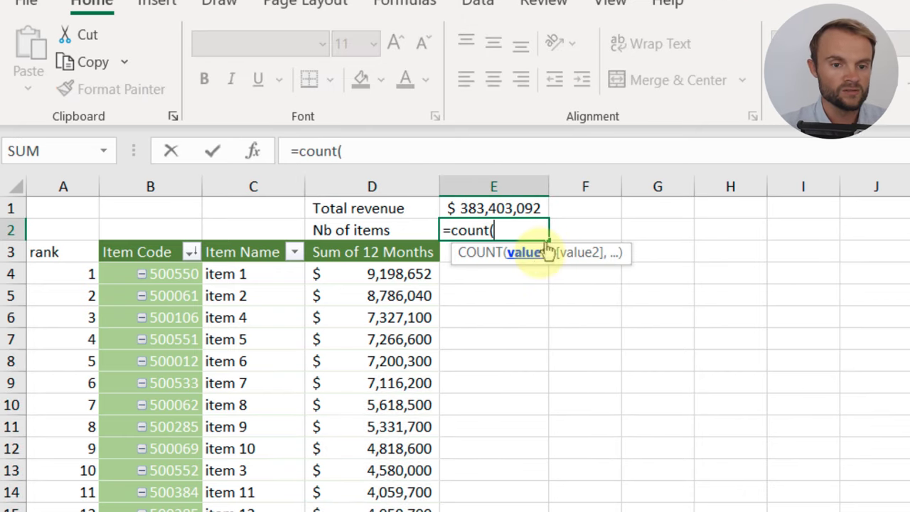
{"action": "left_click", "coordinate": [375, 187]}
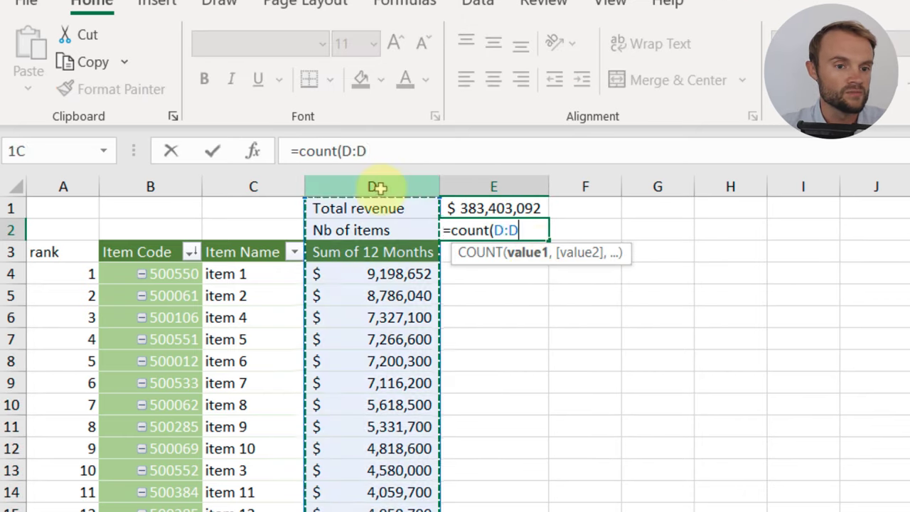
{"action": "type", "text": ")"}
{"action": "key", "text": "Return"}
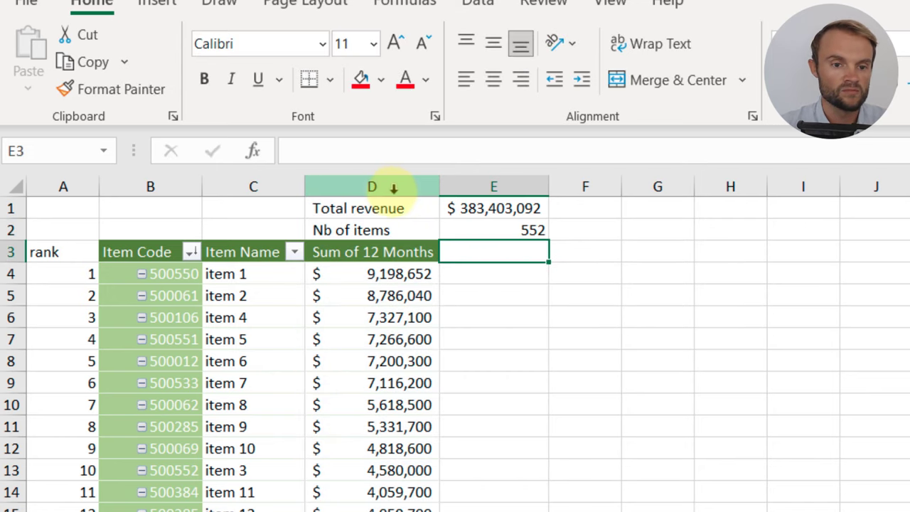
Check the revenue column down to its last item and the formulas behind total revenue and number of items
{"action": "left_click", "coordinate": [378, 274]}
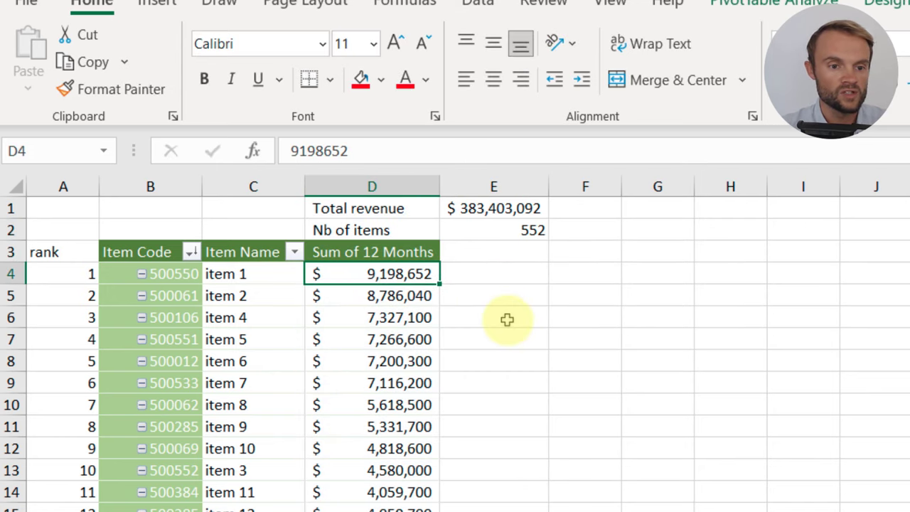
{"action": "key", "text": "ctrl+shift+Down"}
{"action": "scroll", "coordinate": [491, 427], "scroll_direction": "down", "scroll_amount": 5}
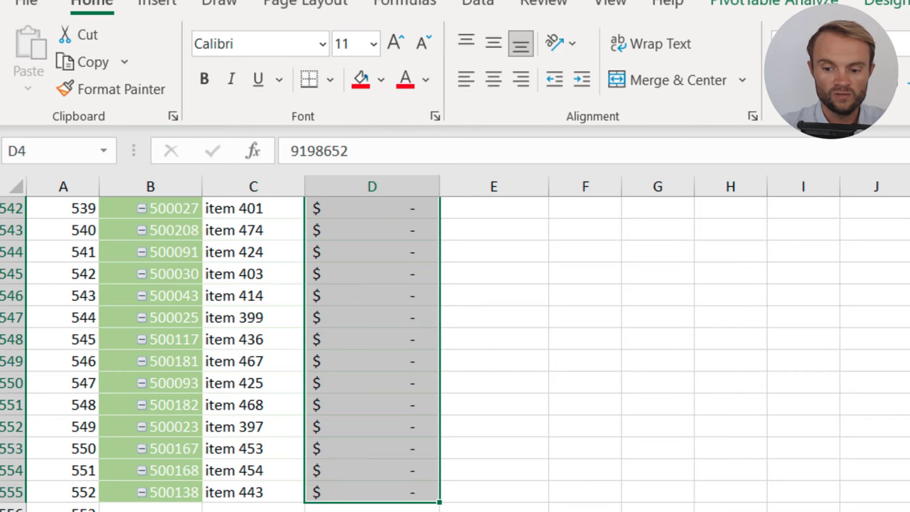
{"action": "scroll", "coordinate": [474, 432], "scroll_direction": "down", "scroll_amount": 5}
{"action": "left_click", "coordinate": [474, 433]}
{"action": "key", "text": "Left"}
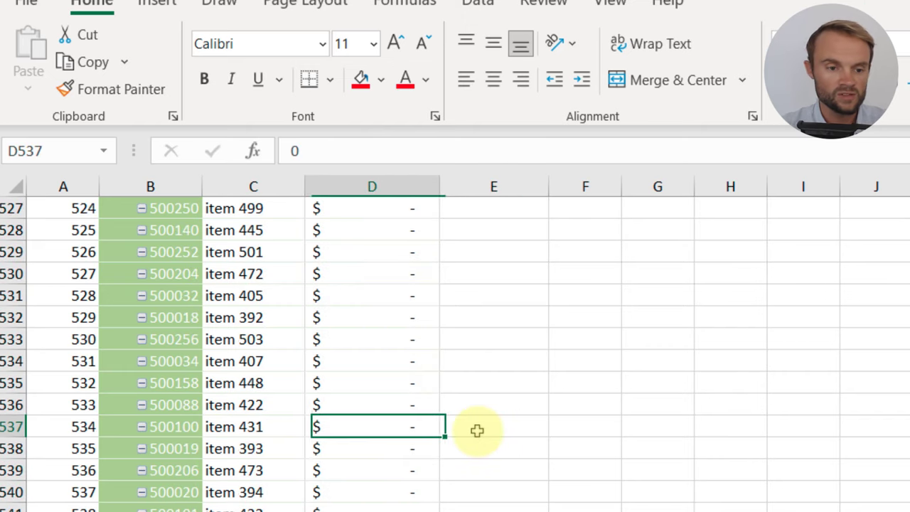
{"action": "key", "text": "ctrl+shift+Up"}
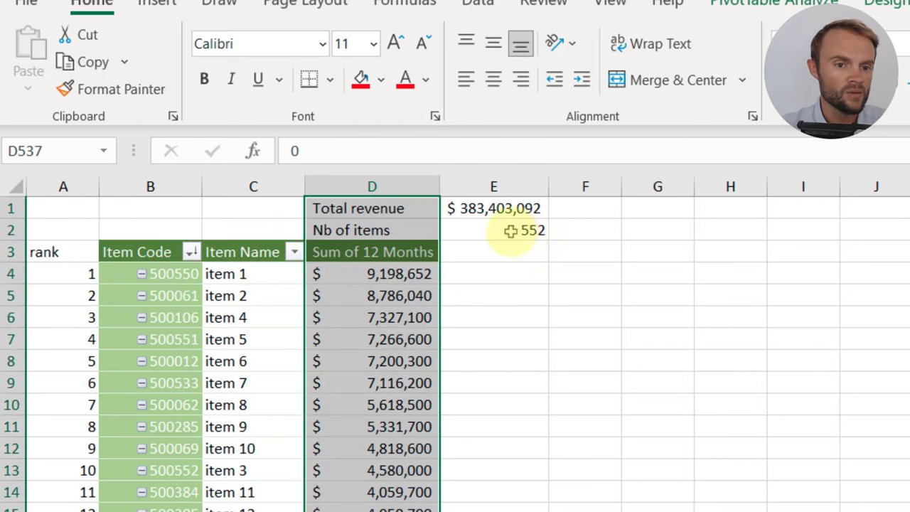
{"action": "left_click", "coordinate": [513, 230]}
{"action": "left_click", "coordinate": [506, 207]}
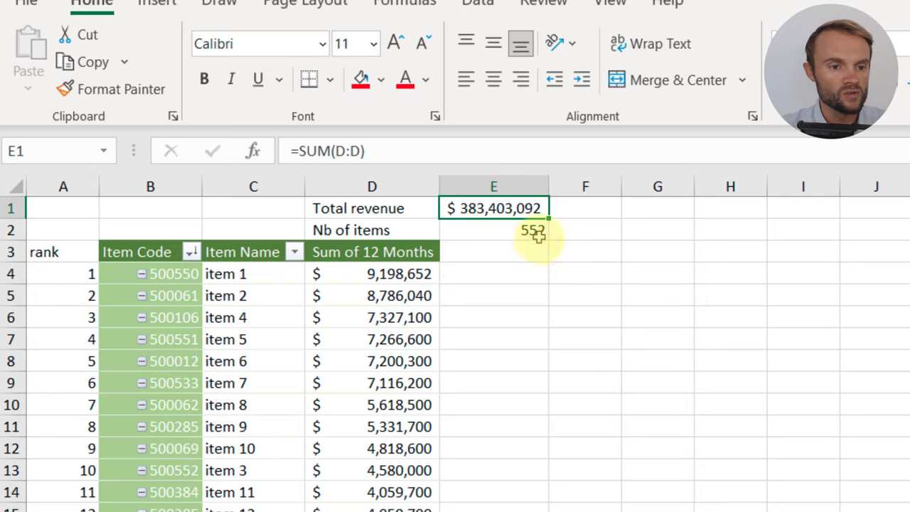
{"action": "left_click", "coordinate": [533, 231]}
{"action": "key", "text": "Down"}
{"action": "key", "text": "Down"}
{"action": "key", "text": "Down"}
{"action": "key", "text": "Down"}
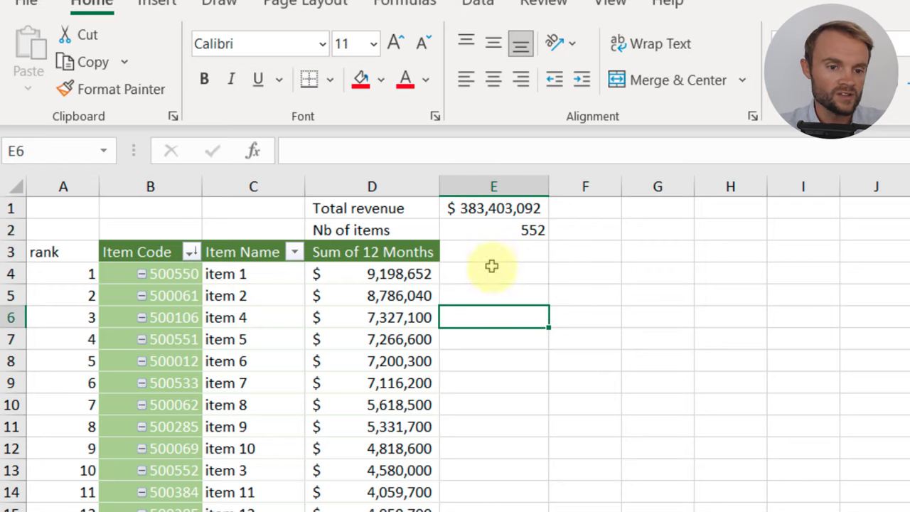
Enter the column header "%item" in E3
{"action": "left_click", "coordinate": [493, 251]}
{"action": "type", "text": "%it"}
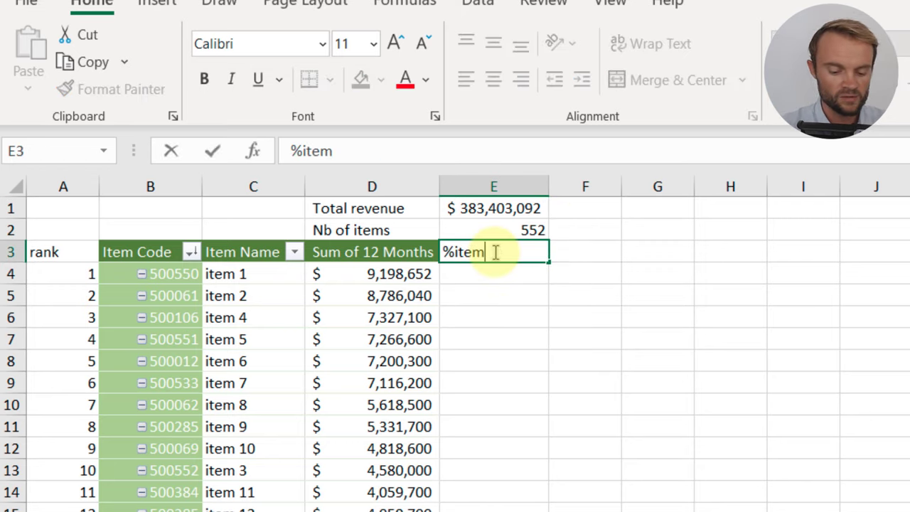
{"action": "type", "text": "em"}
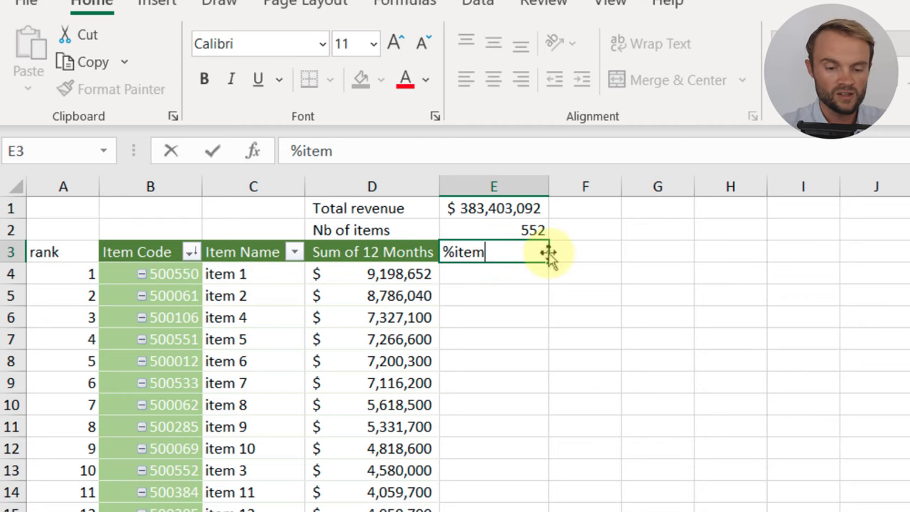
{"action": "key", "text": "Return"}
Calculate the first item's cumulative share of items in E4 with =A4/$E$2, keeping the item count reference absolute
{"action": "type", "text": "="}
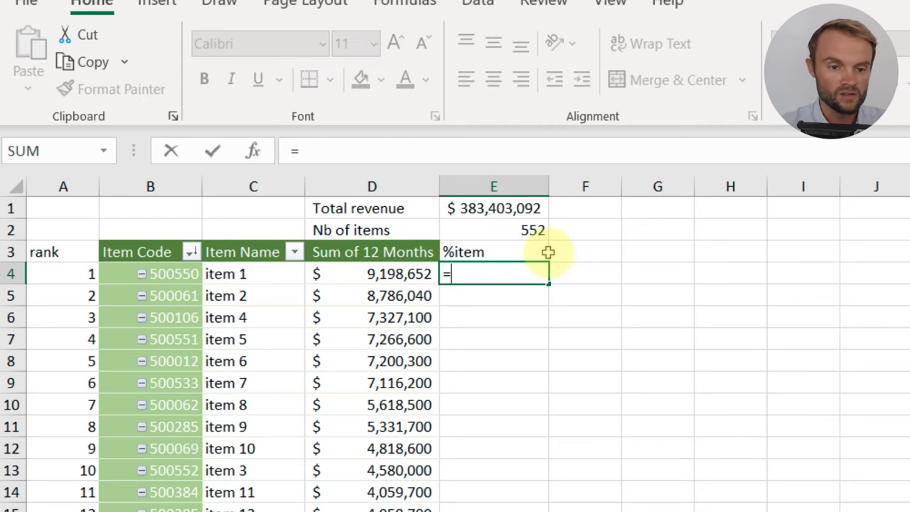
{"action": "left_click", "coordinate": [73, 276]}
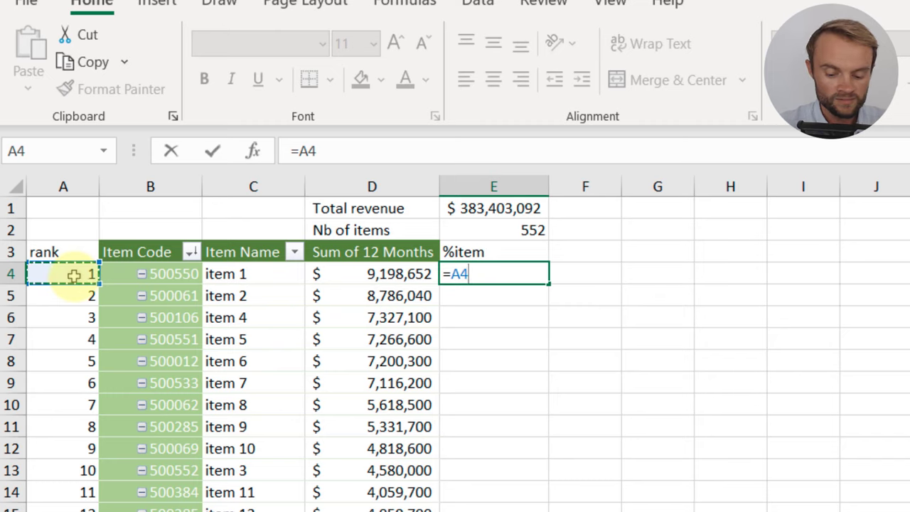
{"action": "type", "text": "/"}
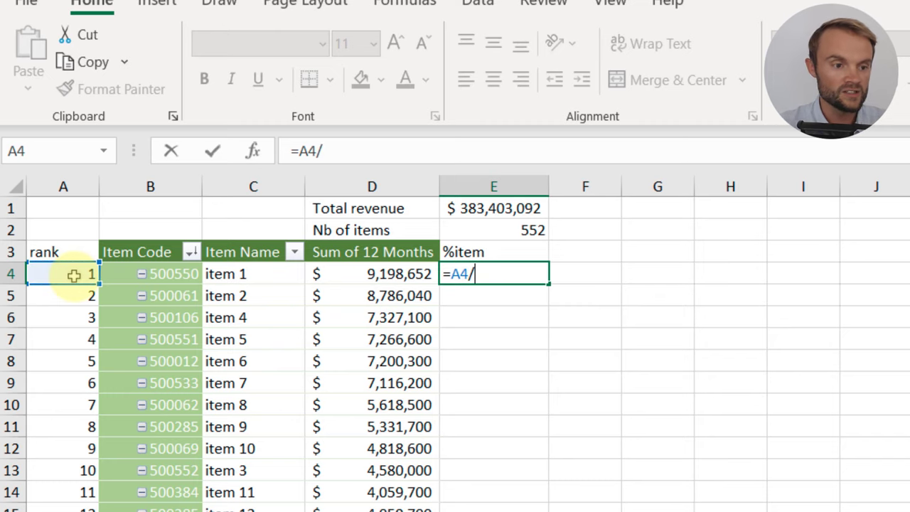
{"action": "left_click", "coordinate": [521, 230]}
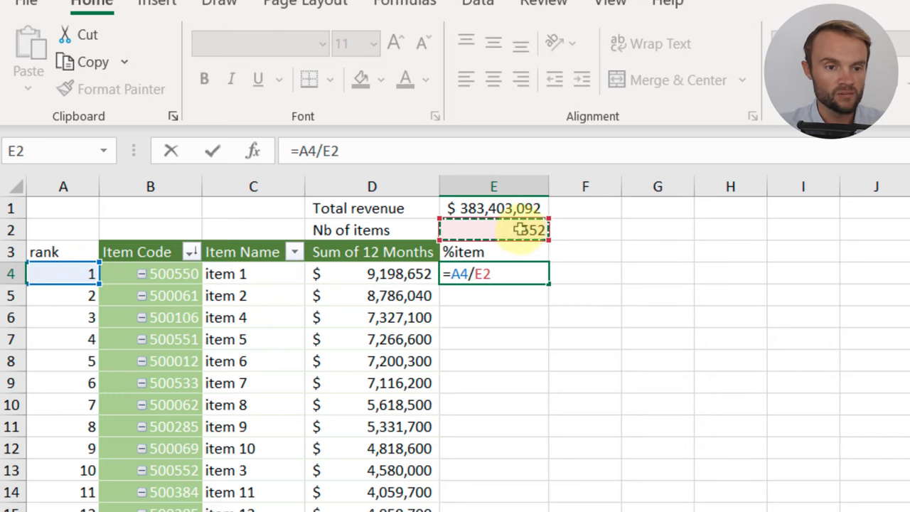
{"action": "key", "text": "F4"}
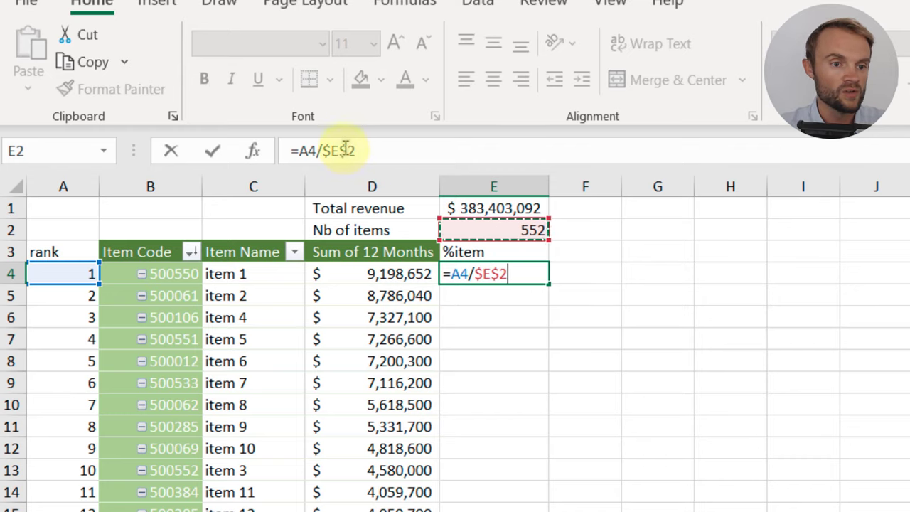
{"action": "left_click_drag", "start_coordinate": [322, 151], "coordinate": [356, 151]}
{"action": "key", "text": "Return"}
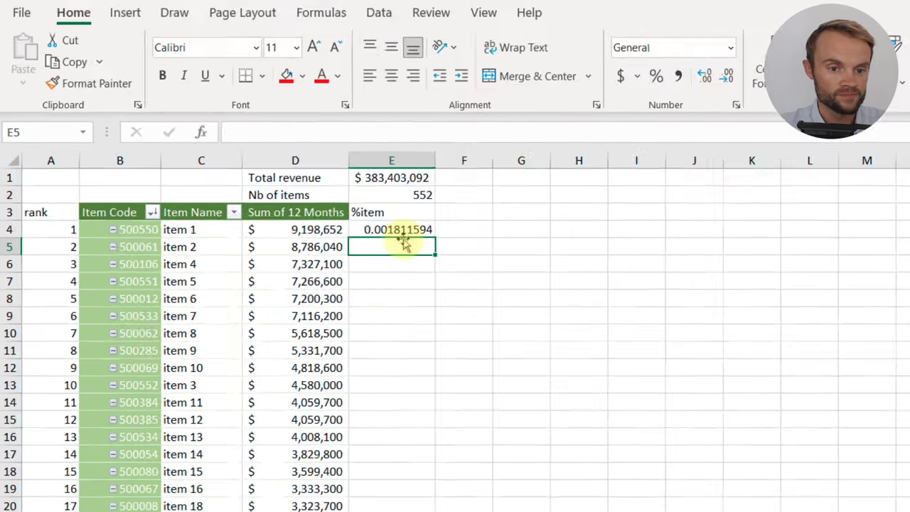
Format E4 as a percentage and fill its formula down the %item column
{"action": "left_click", "coordinate": [530, 274]}
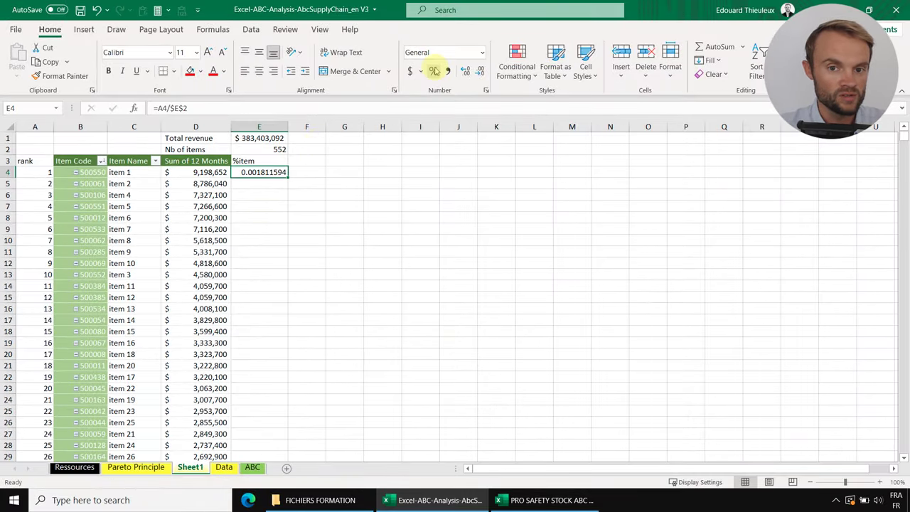
{"action": "left_click", "coordinate": [435, 71]}
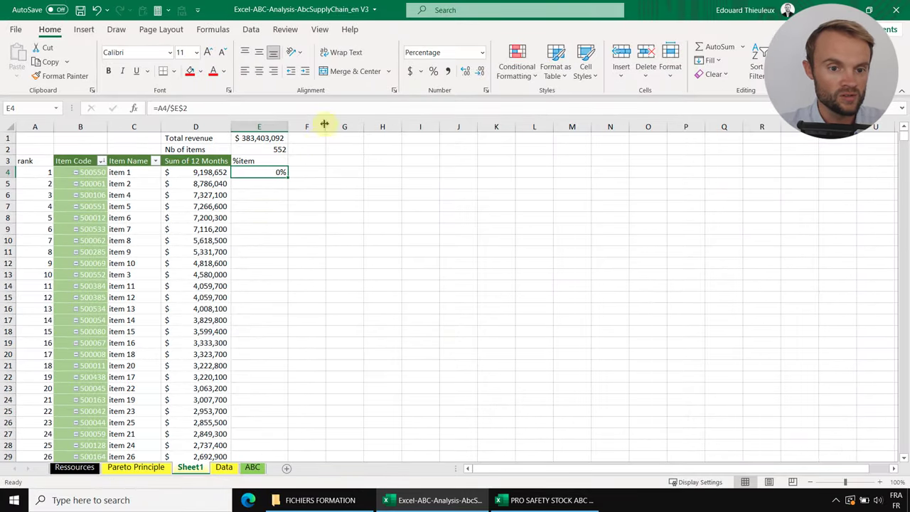
{"action": "double_click", "coordinate": [288, 180]}
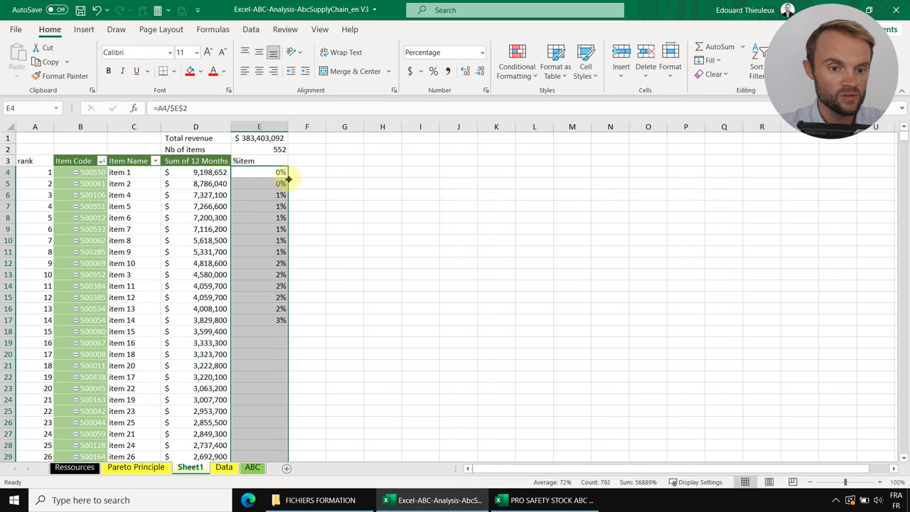
Check the %item percentages from the first row to the last item with revenue data
{"action": "left_click", "coordinate": [257, 217]}
{"action": "key", "text": "ctrl+shift+Down"}
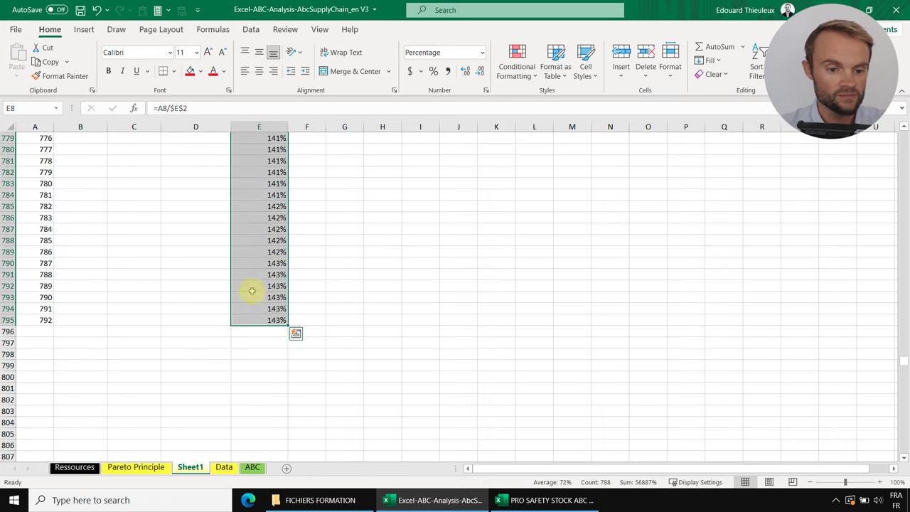
{"action": "scroll", "coordinate": [250, 320], "scroll_direction": "up", "scroll_amount": 5}
{"action": "left_click", "coordinate": [189, 265]}
{"action": "key", "text": "ctrl+shift+Up"}
{"action": "scroll", "coordinate": [248, 298], "scroll_direction": "up", "scroll_amount": 5}
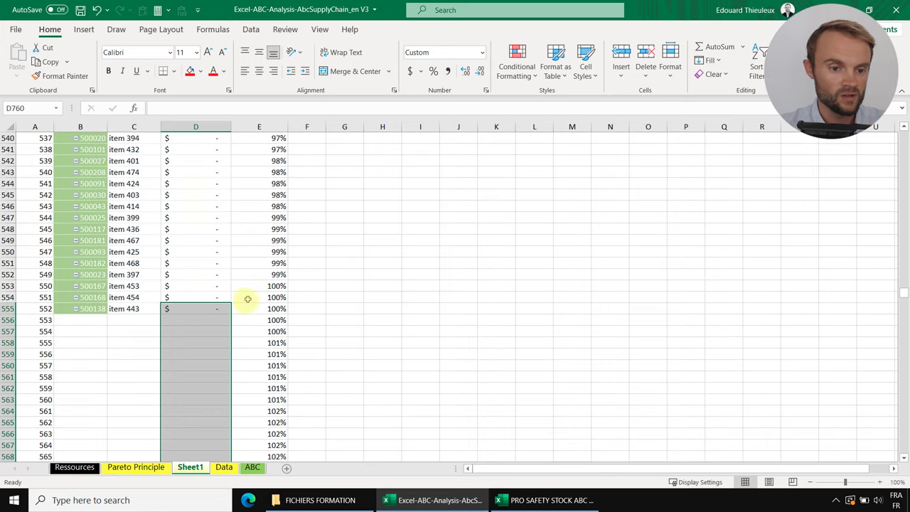
{"action": "left_click", "coordinate": [270, 307]}
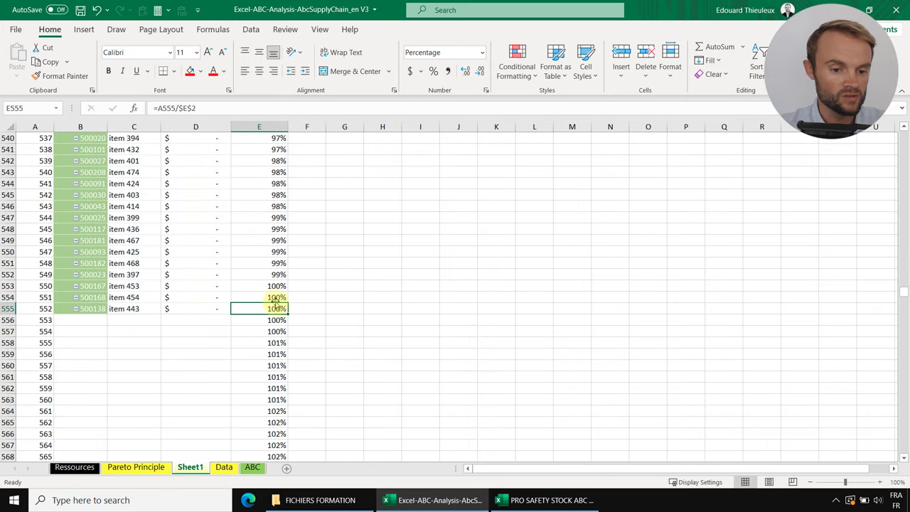
{"action": "key", "text": "ctrl+shift+Up"}
{"action": "left_click", "coordinate": [332, 260]}
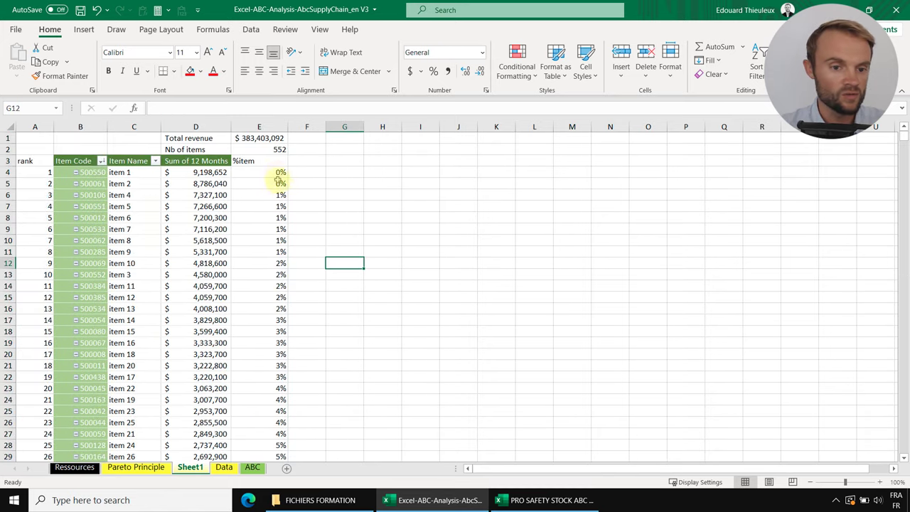
{"action": "left_click_drag", "start_coordinate": [276, 174], "coordinate": [278, 413]}
Enter the column header "%volumes" in F3
{"action": "left_click", "coordinate": [310, 160]}
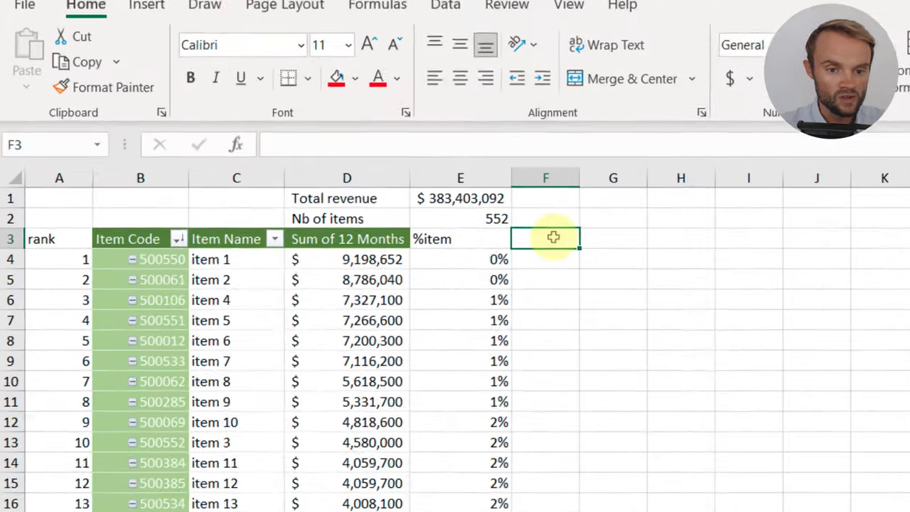
{"action": "type", "text": "%"}
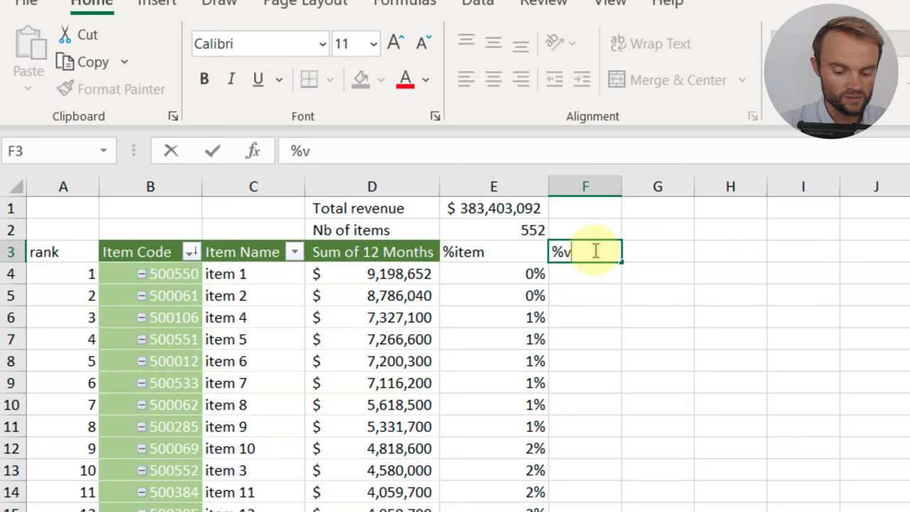
{"action": "type", "text": "volumes"}
{"action": "key", "text": "Return"}
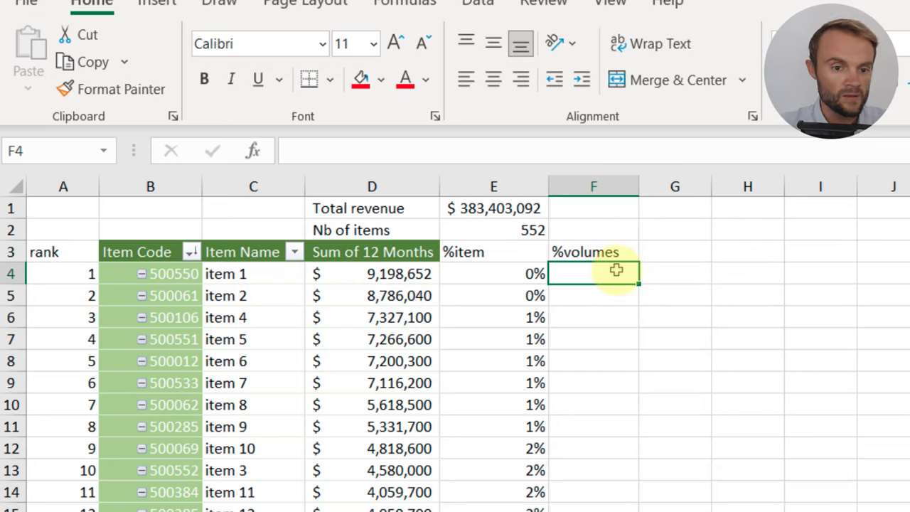
{"action": "type", "text": "="}
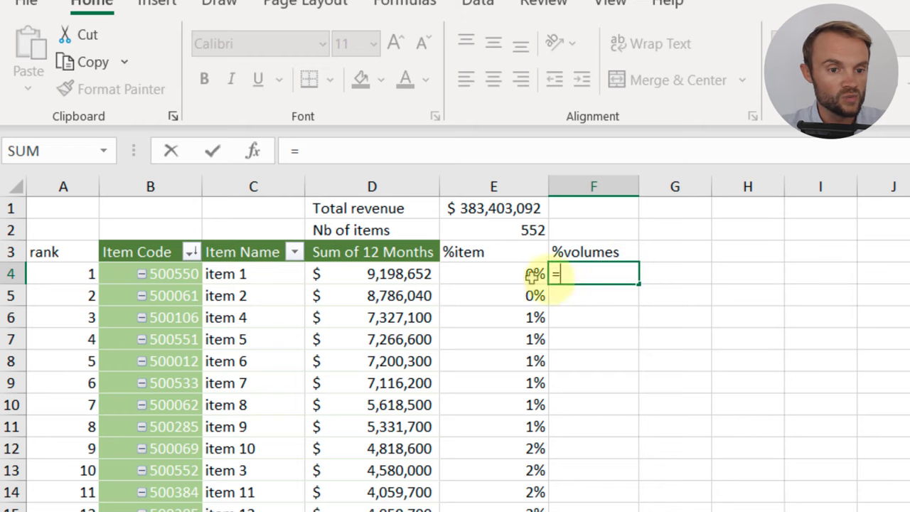
{"action": "left_click", "coordinate": [415, 276]}
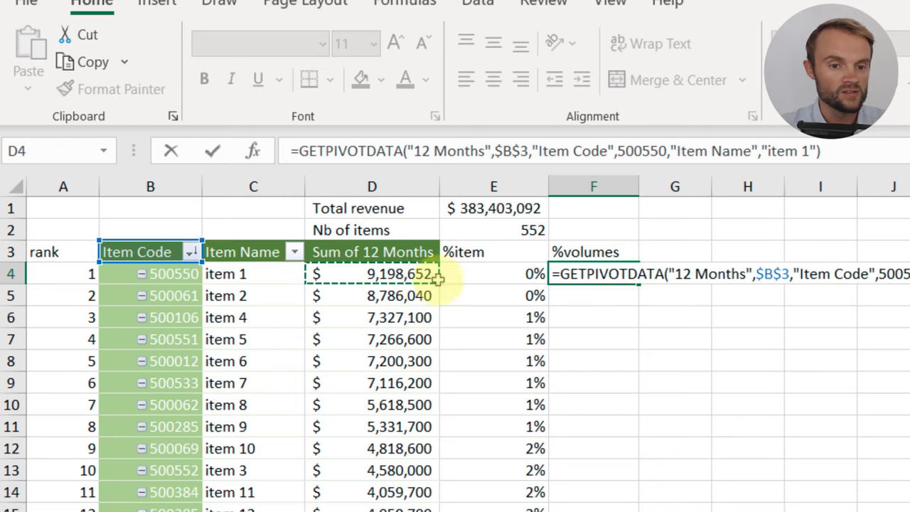
{"action": "key", "text": "Escape"}
Calculate the first item's share of total revenue in F4 with =D4/$E$1, using a plain cell reference to the PivotTable value
{"action": "type", "text": "="}
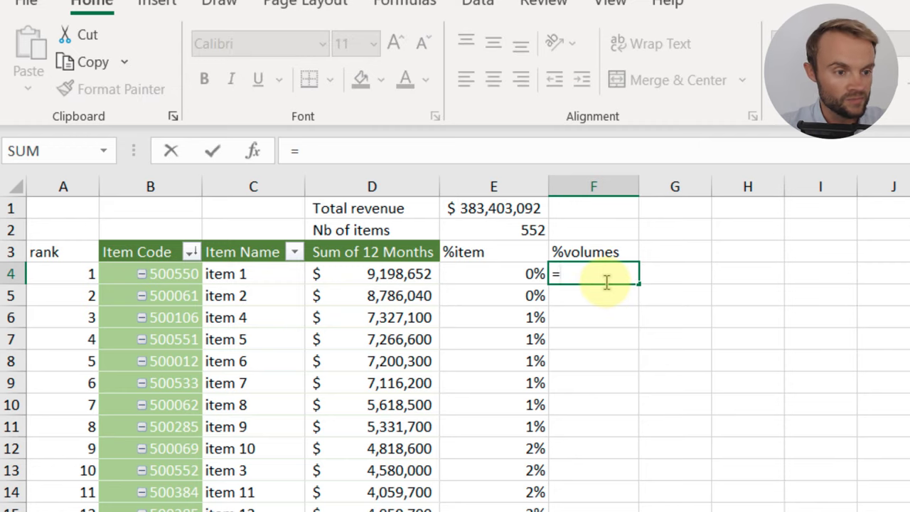
{"action": "type", "text": "D4"}
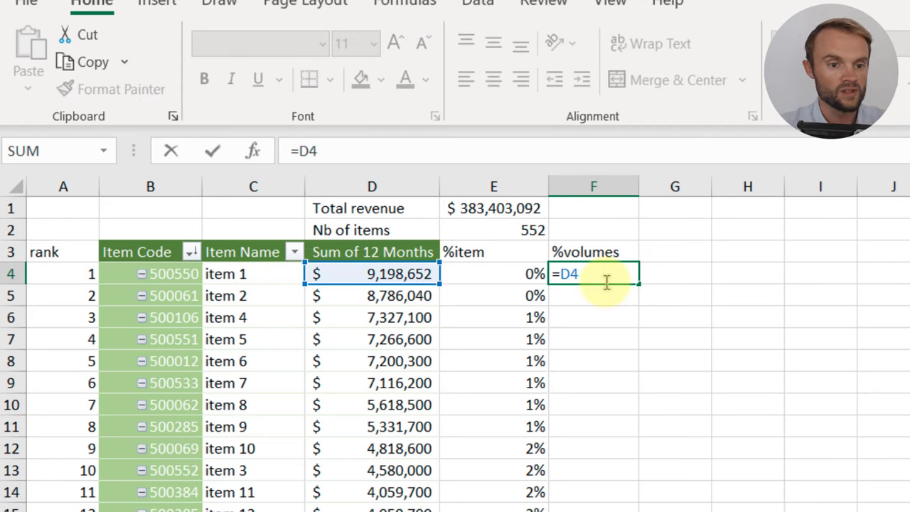
{"action": "key", "text": "Return"}
{"action": "left_click", "coordinate": [595, 364]}
{"action": "left_click", "coordinate": [608, 279]}
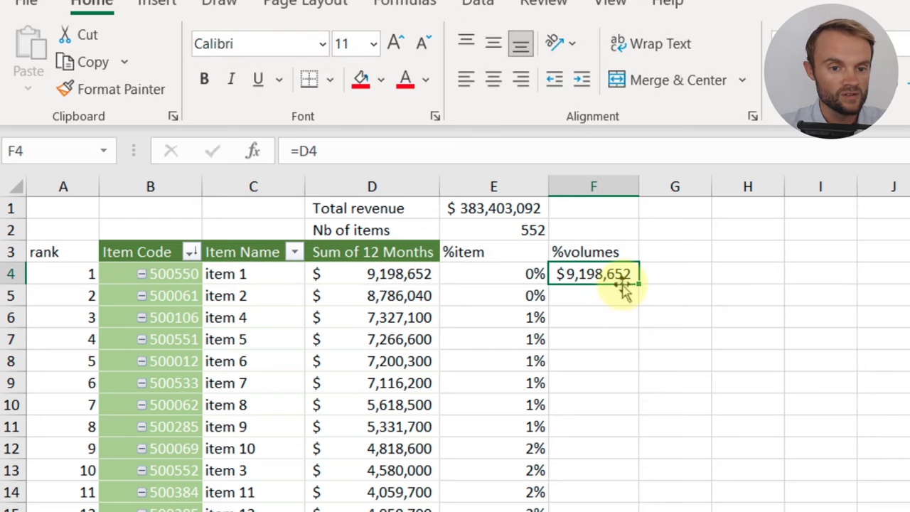
{"action": "left_click", "coordinate": [344, 148]}
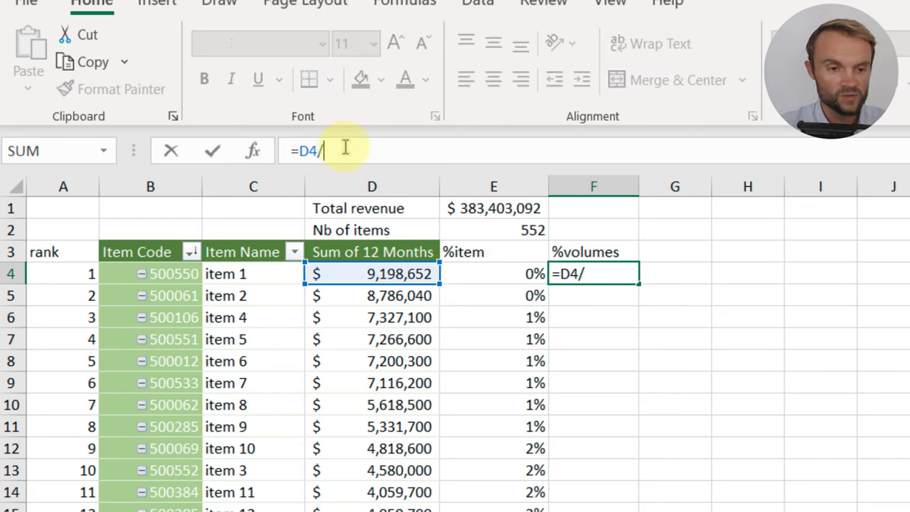
{"action": "type", "text": "/"}
{"action": "left_click", "coordinate": [517, 208]}
{"action": "key", "text": "F4"}
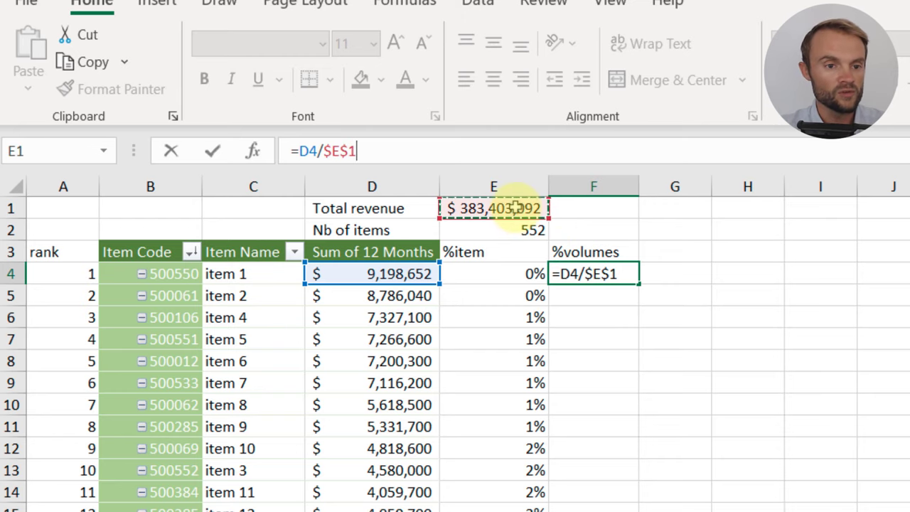
{"action": "key", "text": "Return"}
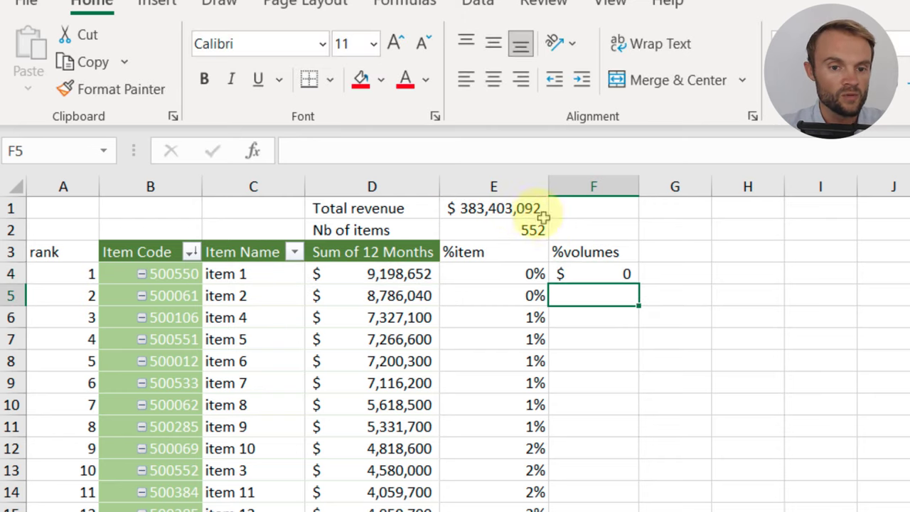
Format F4 as a percentage, fill its formula down the %volumes column and review the filled rows
{"action": "left_click", "coordinate": [590, 278]}
{"action": "key", "text": "ctrl+shift+5"}
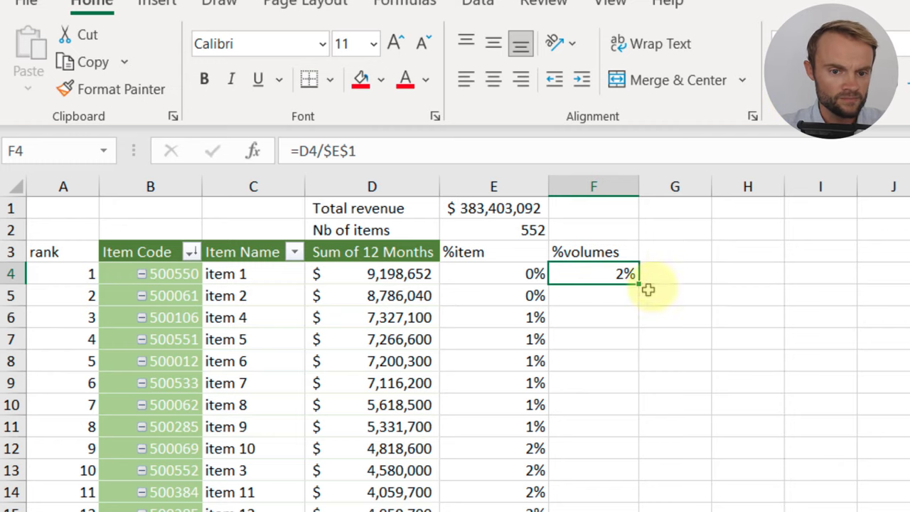
{"action": "double_click", "coordinate": [639, 284]}
{"action": "left_click", "coordinate": [581, 340]}
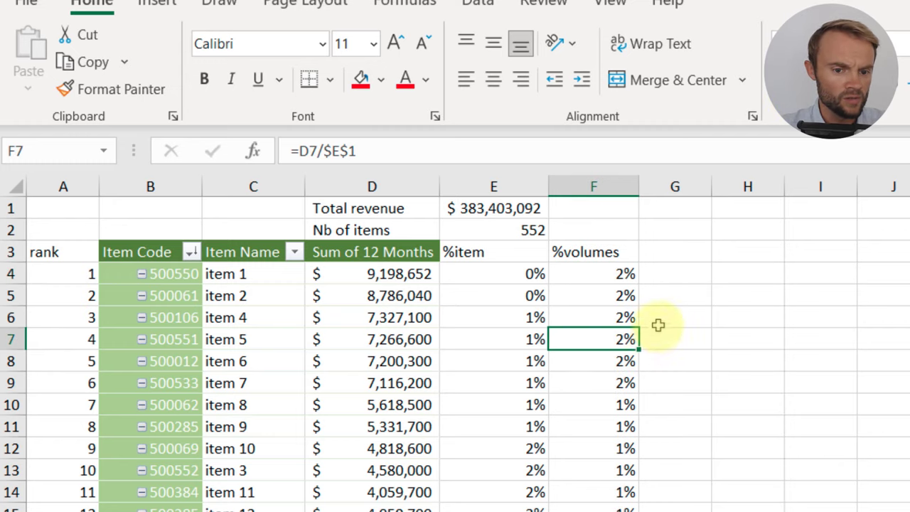
{"action": "left_click", "coordinate": [598, 448]}
{"action": "scroll", "coordinate": [597, 448], "scroll_direction": "down", "scroll_amount": 4}
{"action": "scroll", "coordinate": [589, 376], "scroll_direction": "up", "scroll_amount": 5}
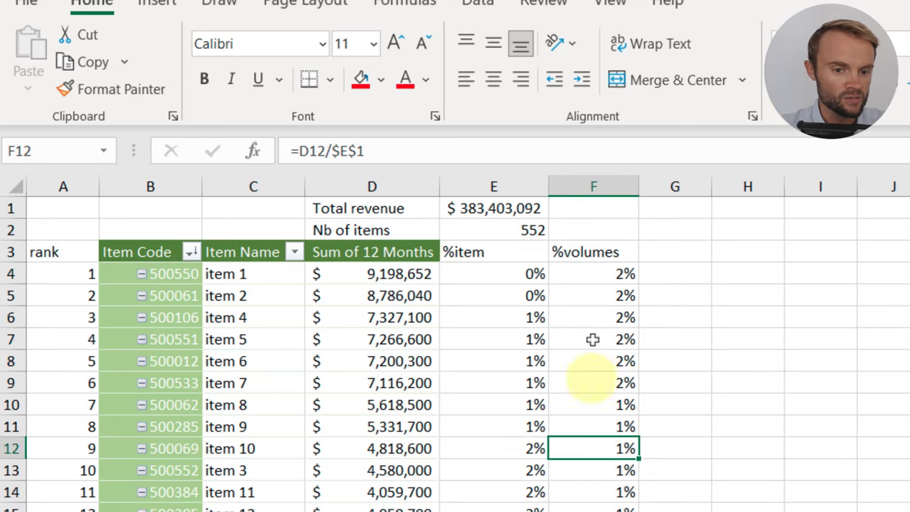
Inspect the formulas of the first few %volumes cells, F4 to F6
{"action": "left_click", "coordinate": [605, 275]}
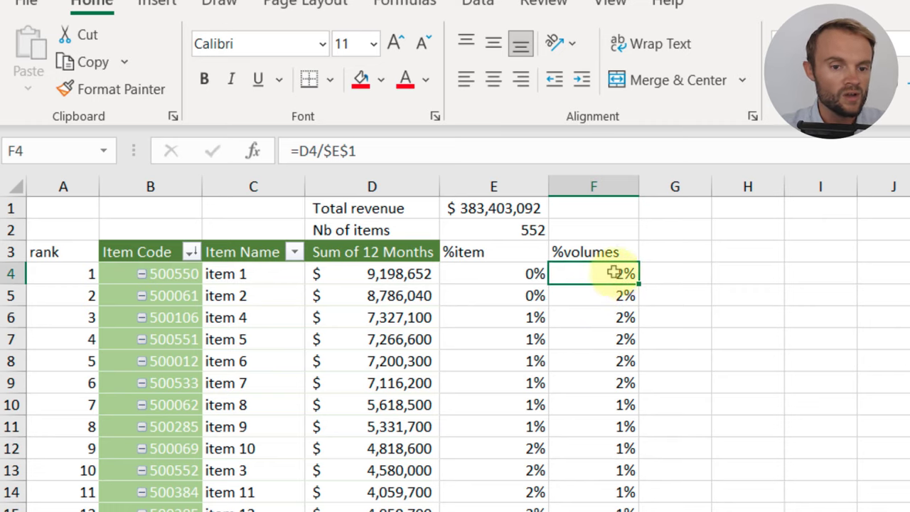
{"action": "left_click", "coordinate": [601, 295]}
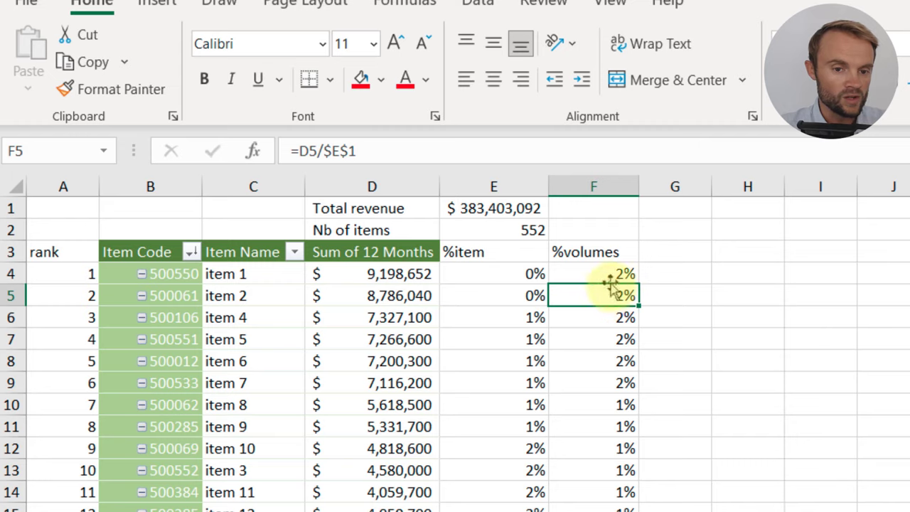
{"action": "left_click", "coordinate": [610, 278]}
{"action": "left_click", "coordinate": [610, 295]}
{"action": "left_click", "coordinate": [610, 316]}
{"action": "key", "text": "F2"}
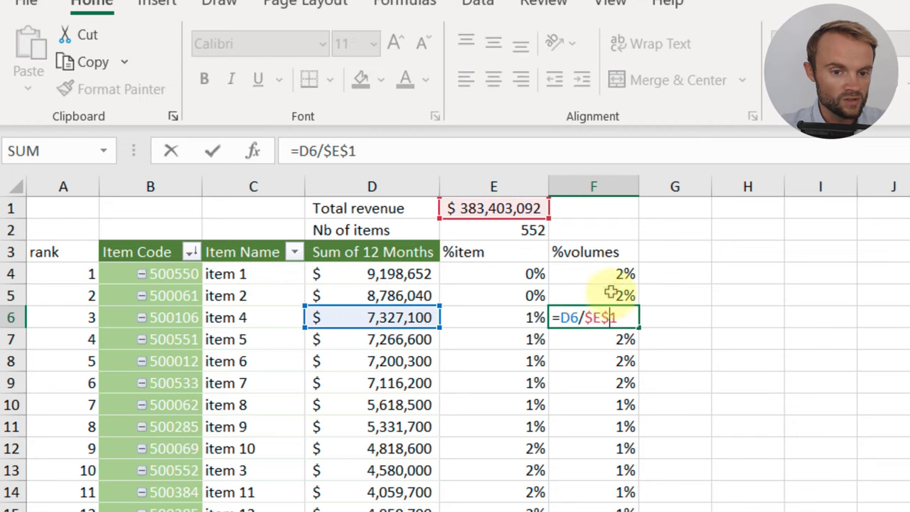
{"action": "left_click", "coordinate": [616, 274]}
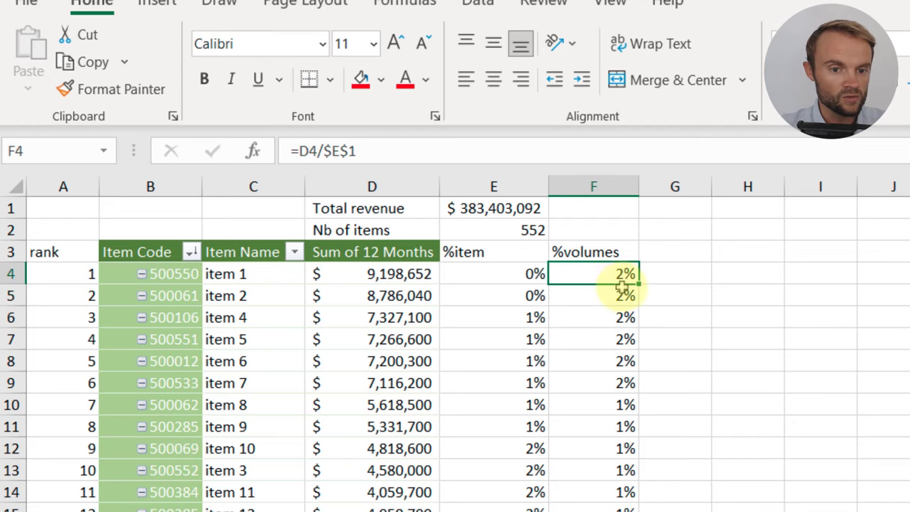
Make the revenue percentage cumulative in F5 by extending its formula to =D5/$E$1+F4
{"action": "left_click", "coordinate": [599, 295]}
{"action": "left_click", "coordinate": [411, 152]}
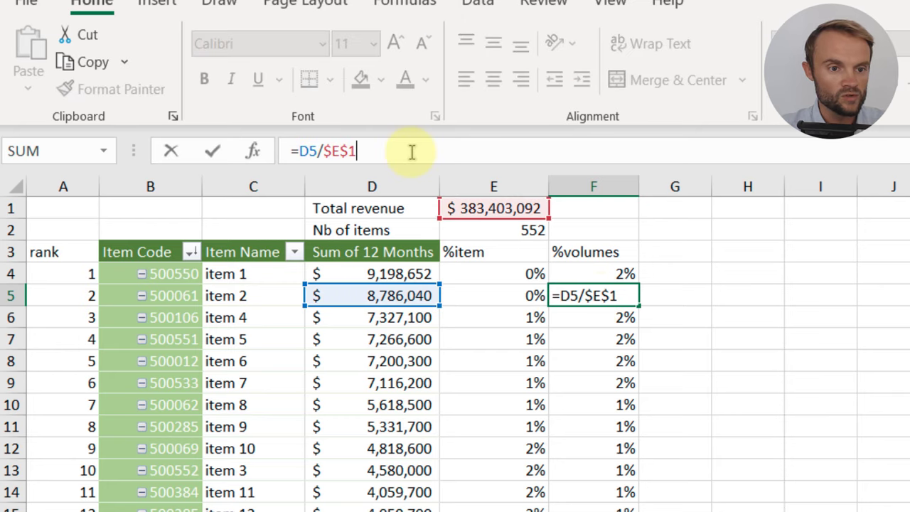
{"action": "left_click", "coordinate": [613, 274]}
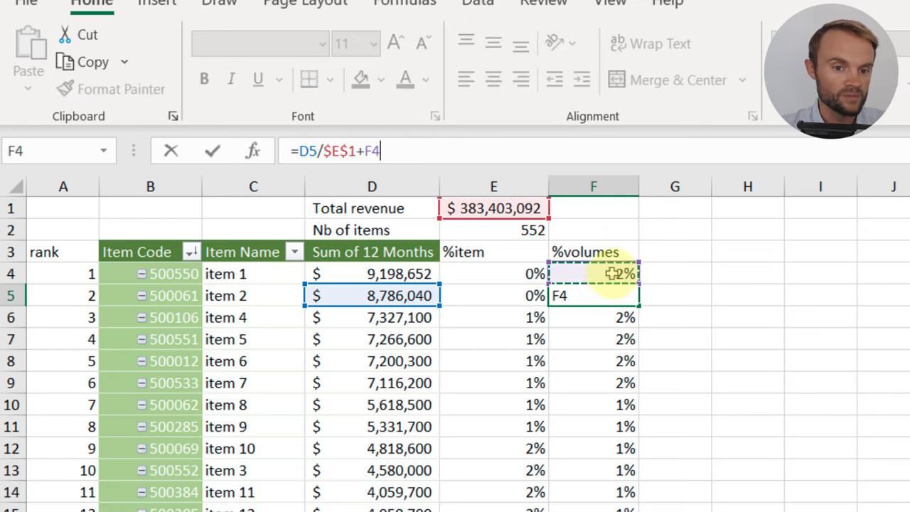
{"action": "key", "text": "Return"}
Fill the cumulative formula from F5 down the %volumes column and review the filled rows against %item
{"action": "left_click", "coordinate": [626, 292]}
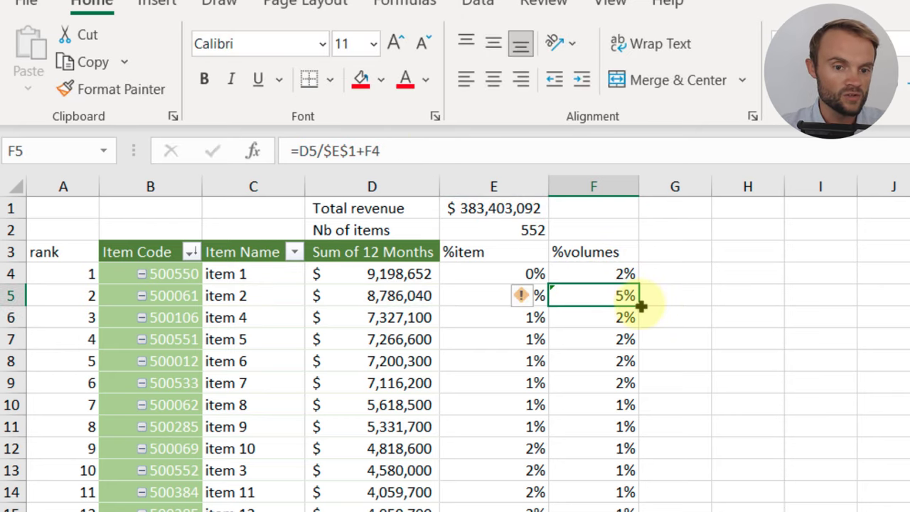
{"action": "double_click", "coordinate": [640, 305]}
{"action": "scroll", "coordinate": [595, 458], "scroll_direction": "down", "scroll_amount": 20}
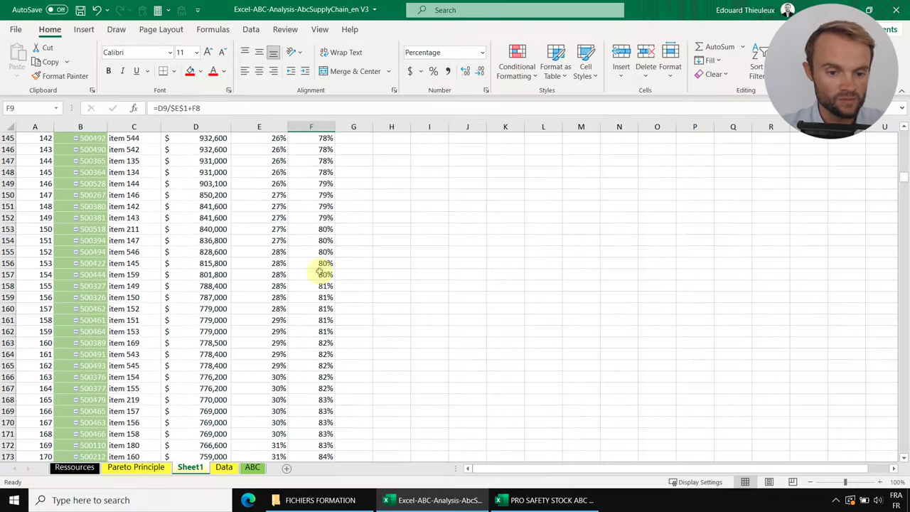
{"action": "scroll", "coordinate": [325, 264], "scroll_direction": "up", "scroll_amount": 20}
{"action": "left_click", "coordinate": [261, 161]}
{"action": "left_click", "coordinate": [303, 160]}
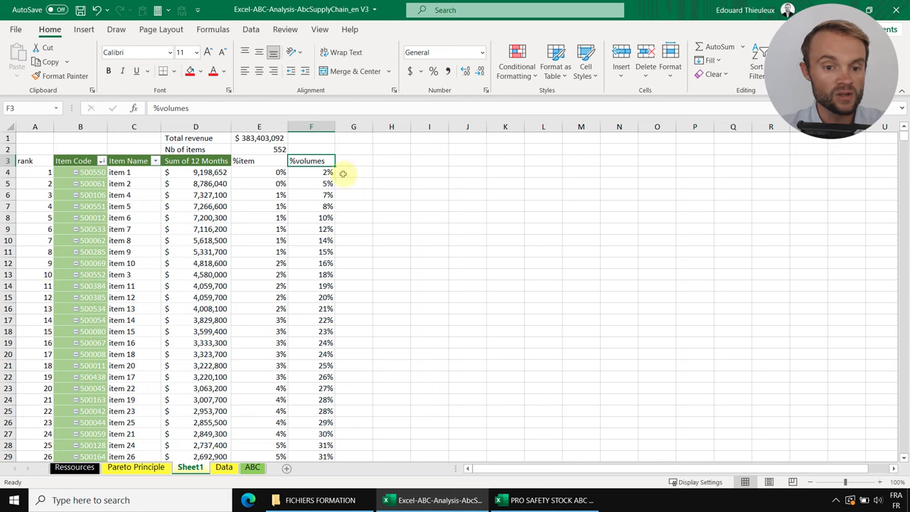
{"action": "scroll", "coordinate": [331, 278], "scroll_direction": "down", "scroll_amount": 4}
{"action": "scroll", "coordinate": [327, 298], "scroll_direction": "up", "scroll_amount": 4}
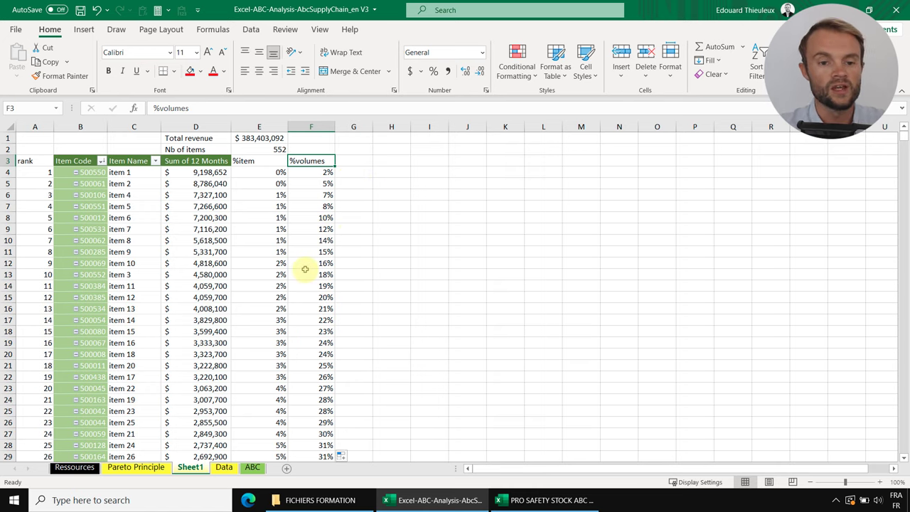
Copy the Code, %Revenue, Nb Items and %Items table from J1:M4 of the ABC sheet to J1 on Sheet1
{"action": "left_click", "coordinate": [253, 467]}
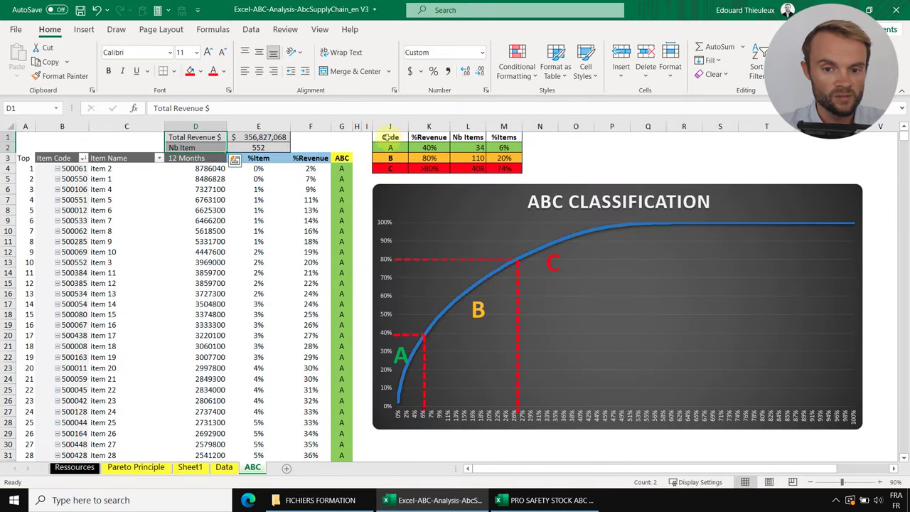
{"action": "left_click_drag", "start_coordinate": [389, 138], "coordinate": [496, 169]}
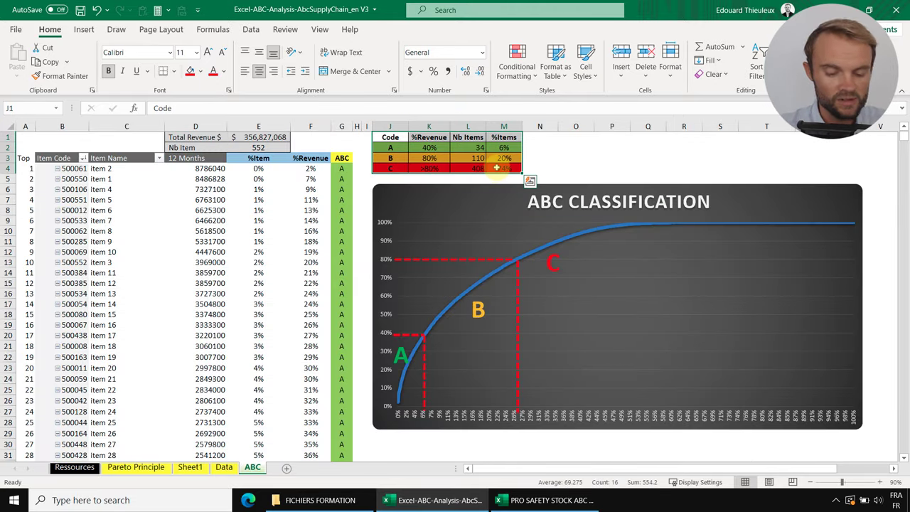
{"action": "key", "text": "ctrl+c"}
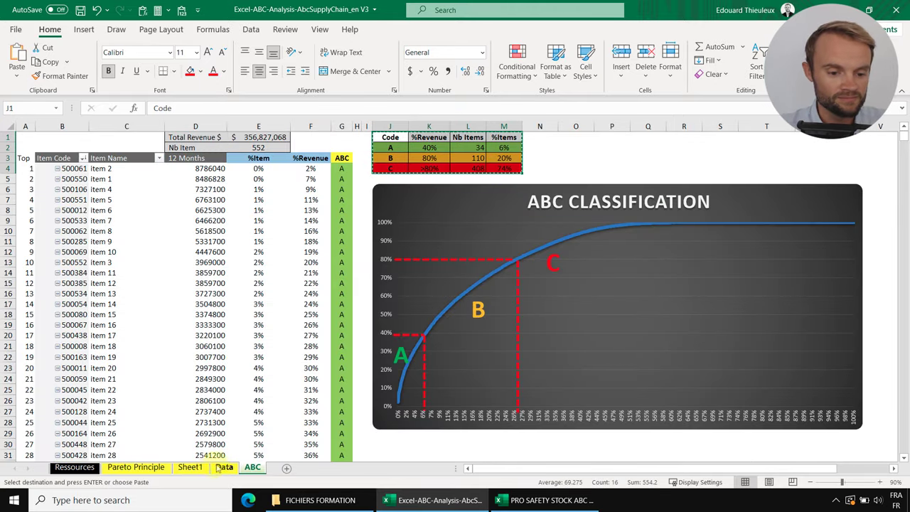
{"action": "left_click", "coordinate": [190, 468]}
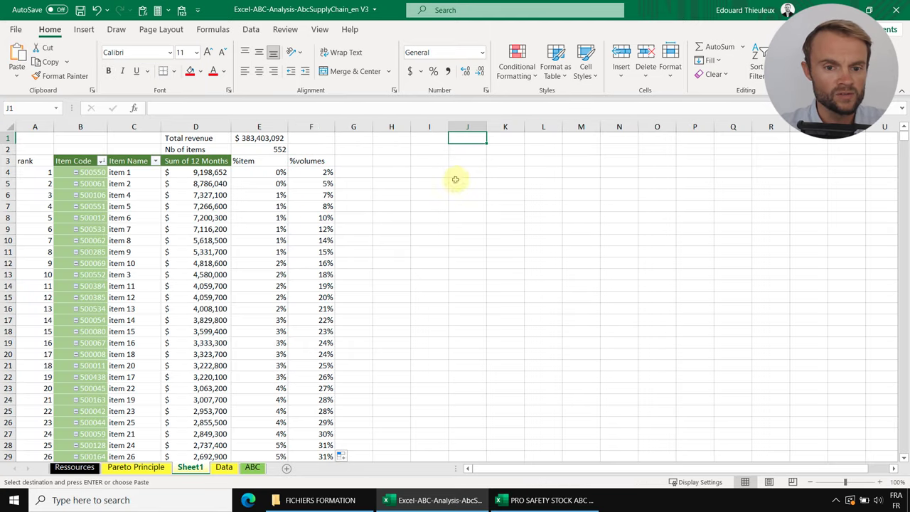
{"action": "key", "text": "ctrl+v"}
Clear the Nb Items and %Items values in L2:M4, keeping the A, B and C codes and their revenue thresholds
{"action": "left_click_drag", "start_coordinate": [542, 151], "coordinate": [576, 173]}
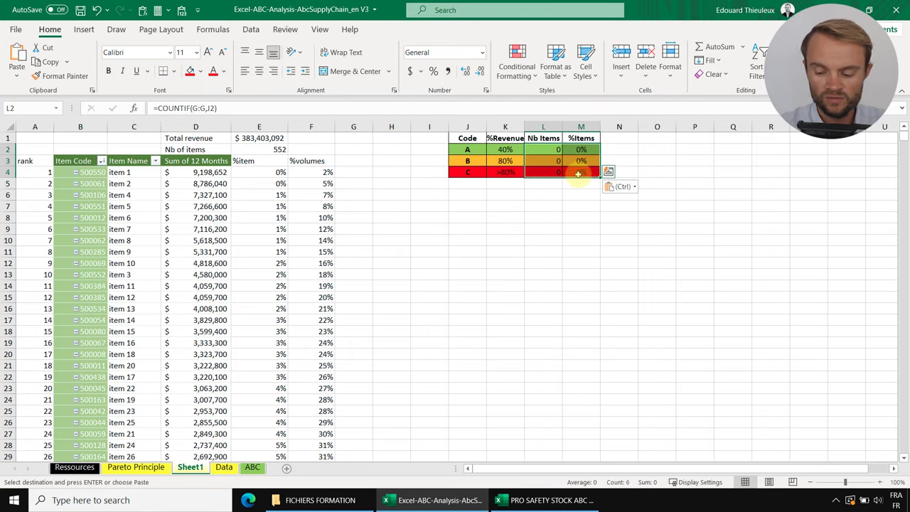
{"action": "key", "text": "Delete"}
{"action": "left_click", "coordinate": [530, 226]}
{"action": "left_click_drag", "start_coordinate": [467, 151], "coordinate": [502, 177]}
{"action": "left_click", "coordinate": [505, 227]}
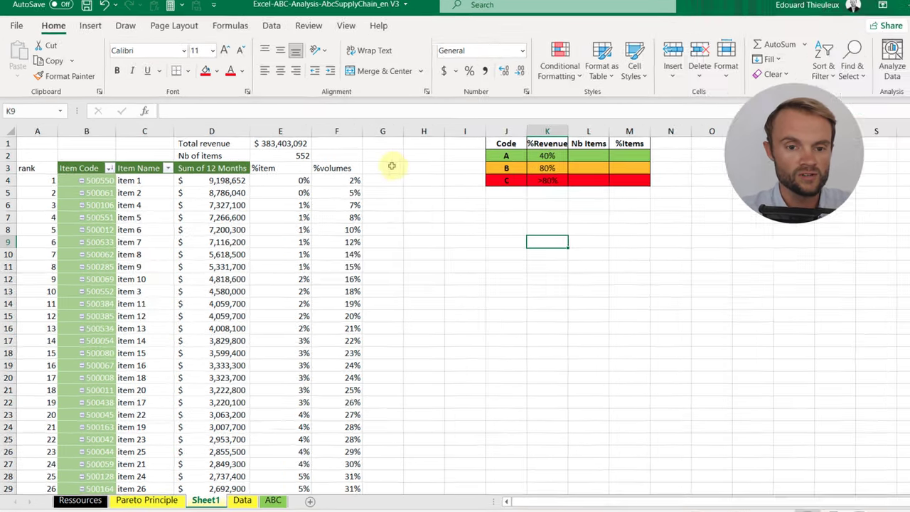
Enter the column header "ABC" in G3 and change the F3 header to "%Revenue"
{"action": "left_click", "coordinate": [356, 161]}
{"action": "type", "text": "ABC"}
{"action": "key", "text": "Return"}
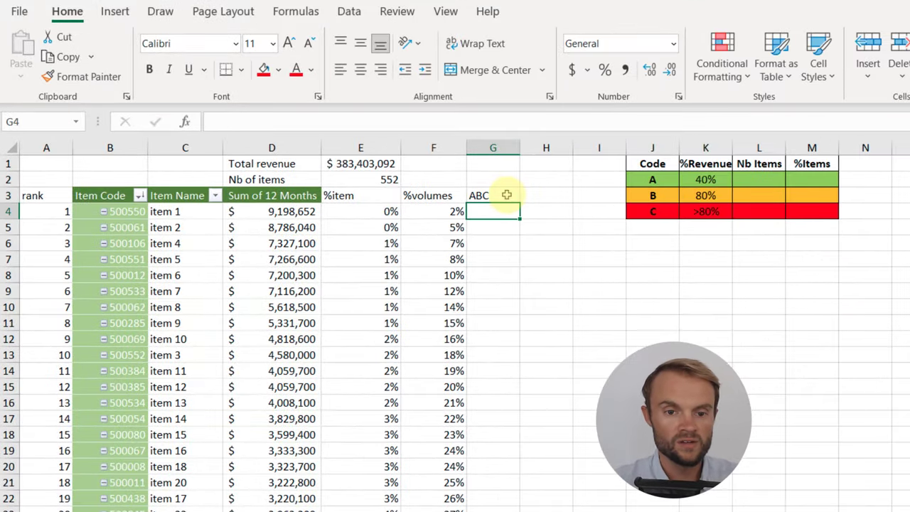
{"action": "left_click", "coordinate": [434, 196]}
{"action": "left_click_drag", "start_coordinate": [222, 122], "coordinate": [320, 119]}
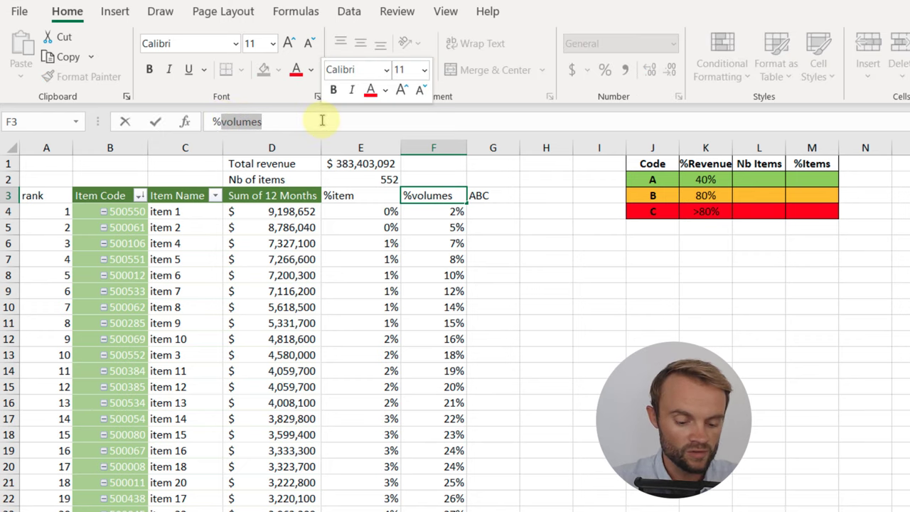
{"action": "type", "text": "Revenu"}
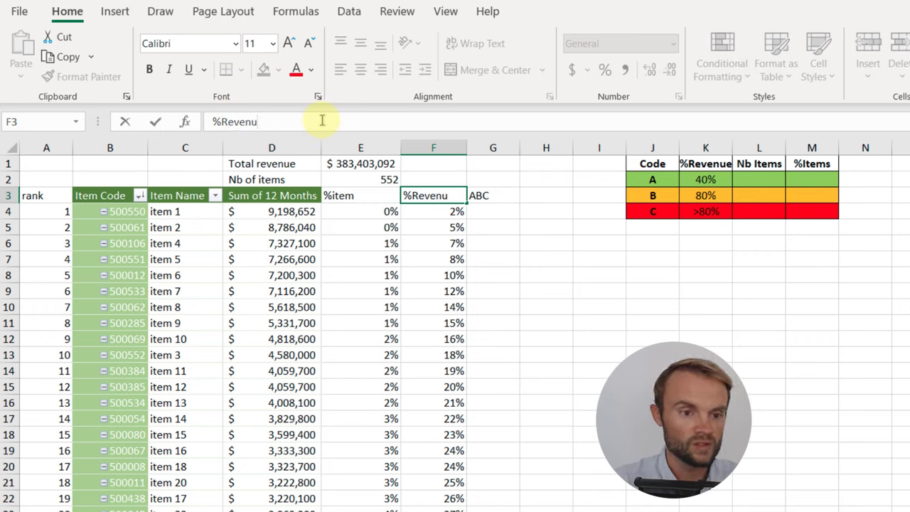
{"action": "type", "text": "e"}
{"action": "key", "text": "Return"}
Start the classification formula in G4 with =if(F4<$K$2,$J$2, using absolute references for the class A threshold and code
{"action": "key", "text": "Right"}
{"action": "type", "text": "=if("}
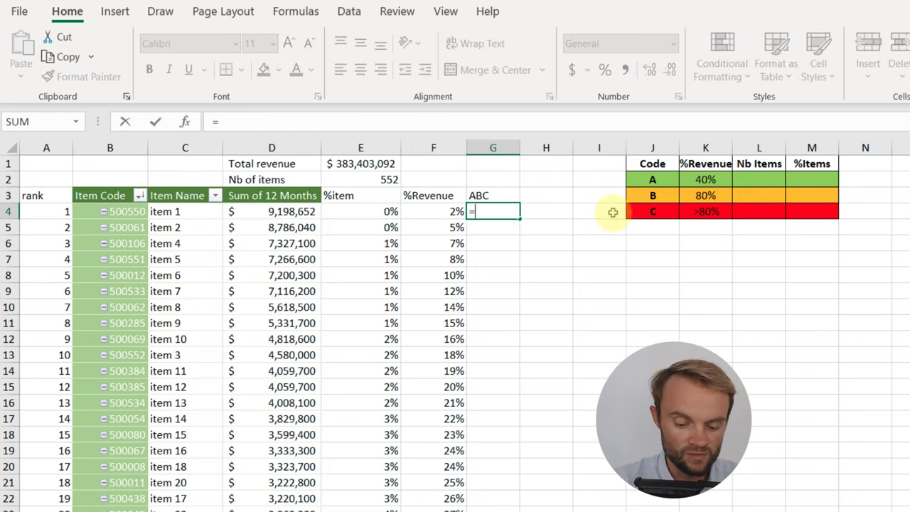
{"action": "left_click", "coordinate": [448, 212]}
{"action": "type", "text": "<"}
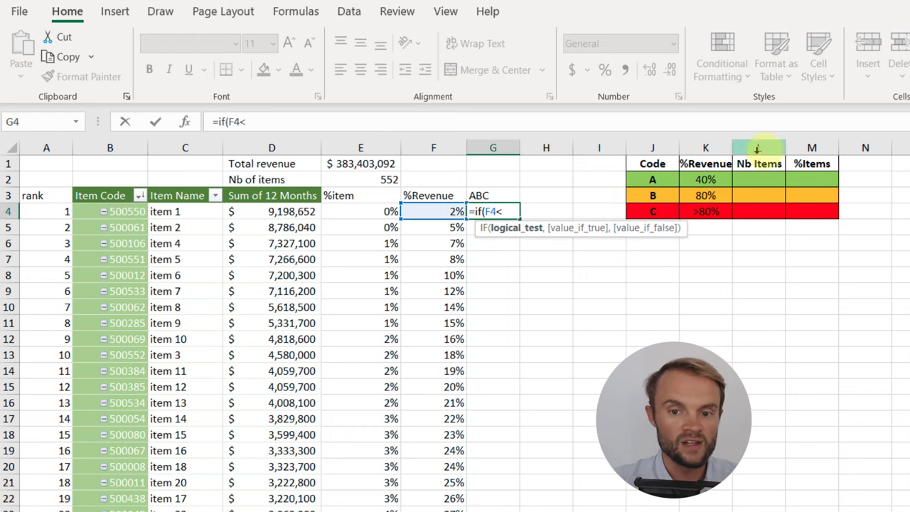
{"action": "left_click", "coordinate": [709, 180]}
{"action": "type", "text": ","}
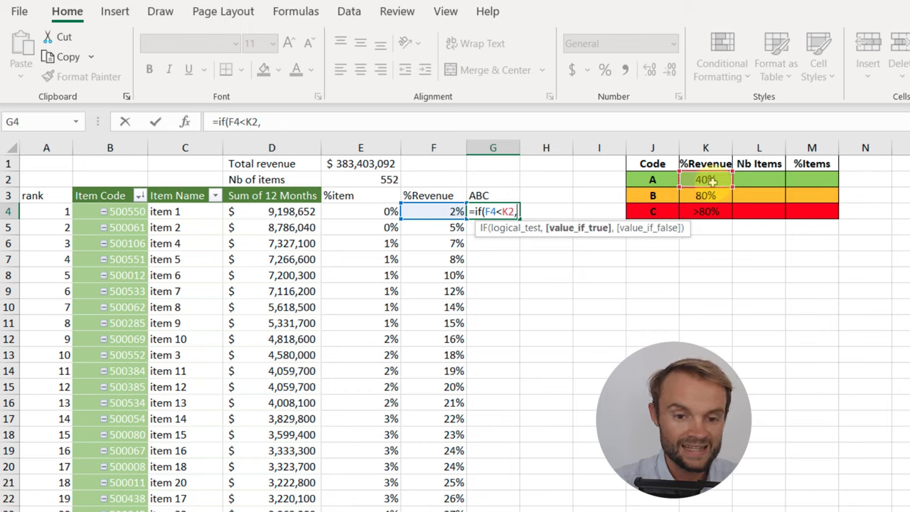
{"action": "left_click", "coordinate": [654, 181]}
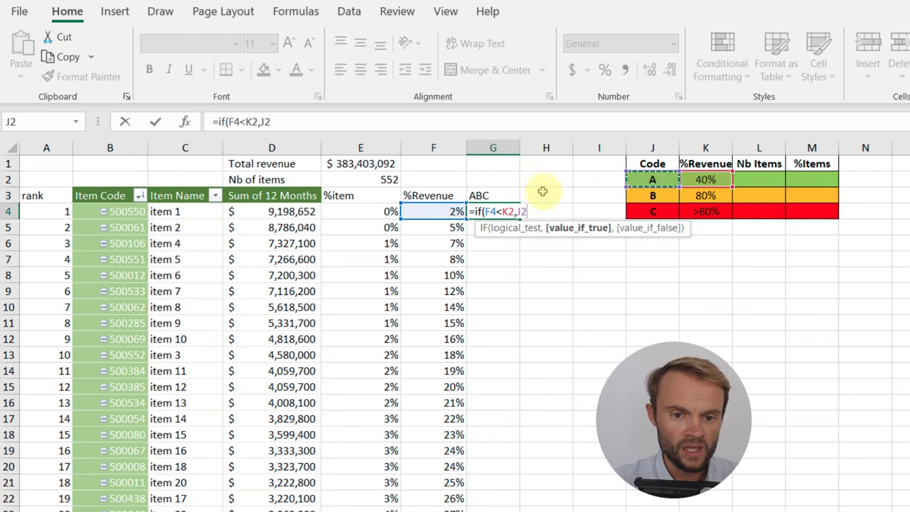
{"action": "left_click_drag", "start_coordinate": [502, 211], "coordinate": [529, 211]}
{"action": "key", "text": "F4"}
{"action": "key", "text": "F4"}
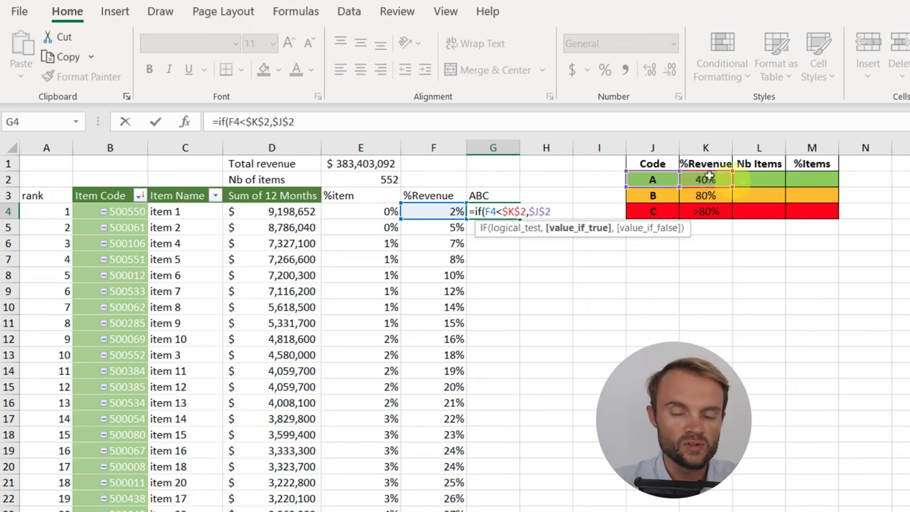
{"action": "left_click", "coordinate": [542, 211]}
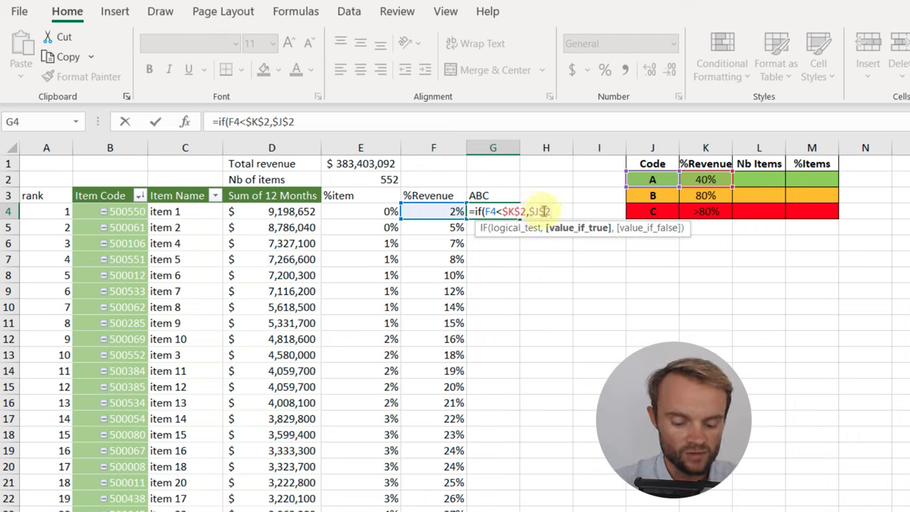
{"action": "type", "text": ","}
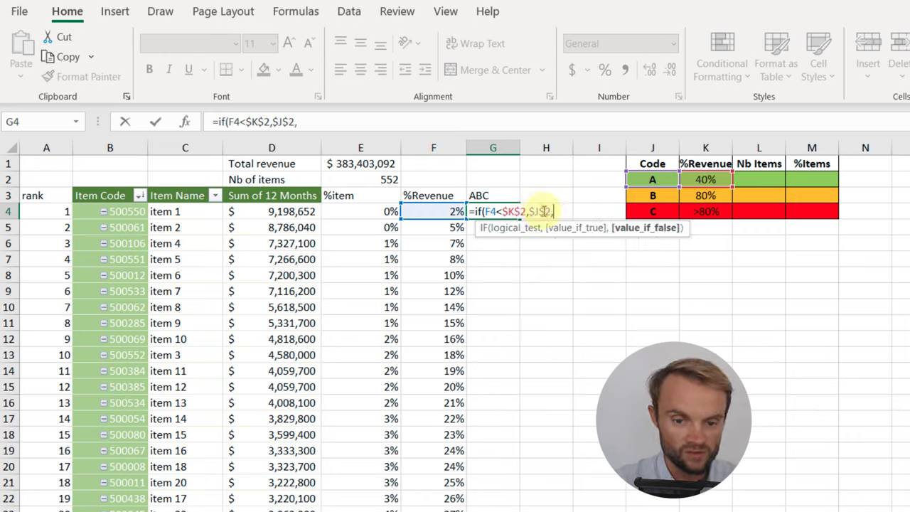
Add the nested test if(F4<$K$3,$J$3 to the G4 formula, with absolute references for the class B threshold and code
{"action": "type", "text": "if"}
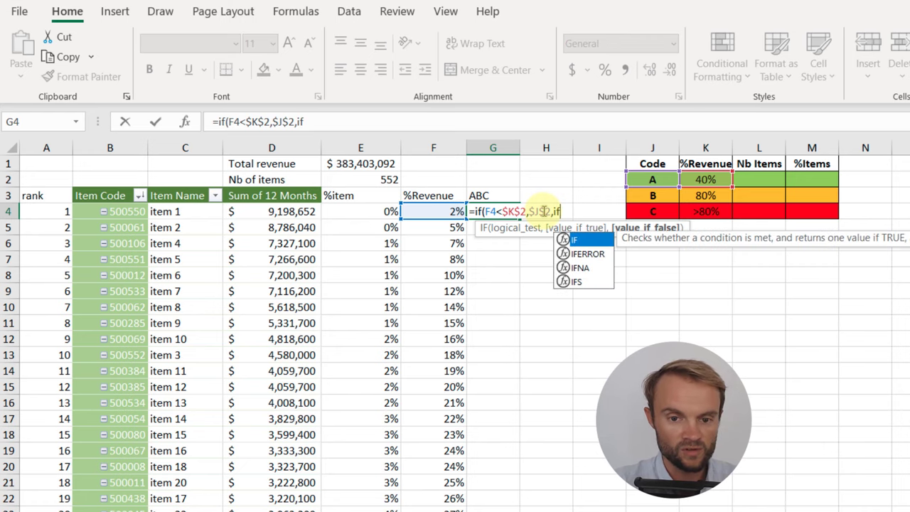
{"action": "type", "text": "("}
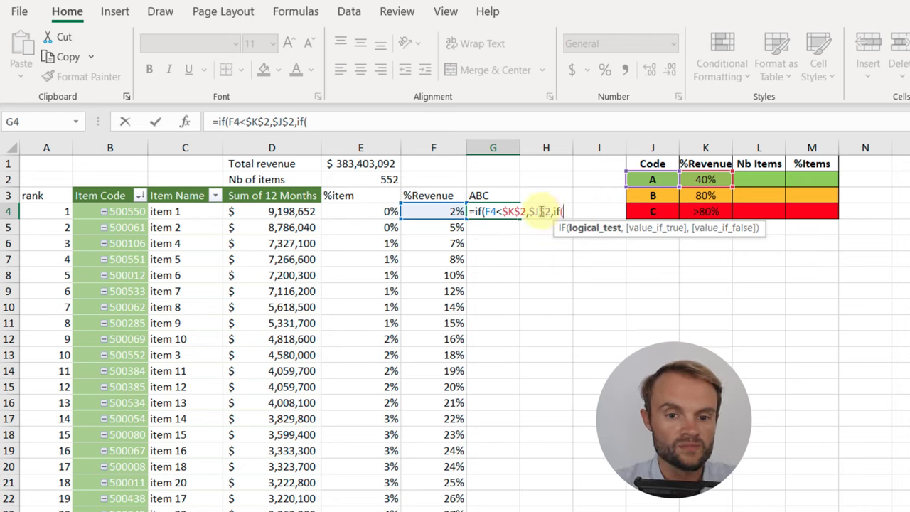
{"action": "left_click", "coordinate": [442, 211]}
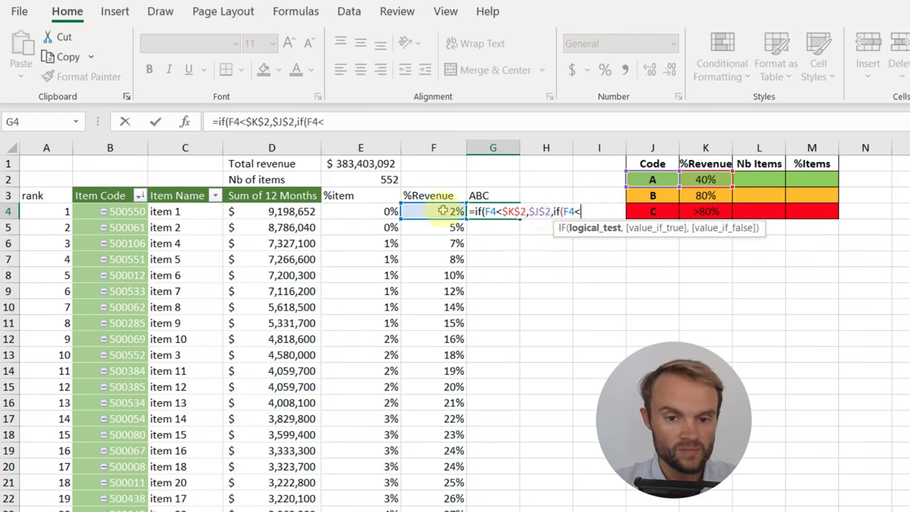
{"action": "type", "text": "<"}
{"action": "left_click", "coordinate": [718, 195]}
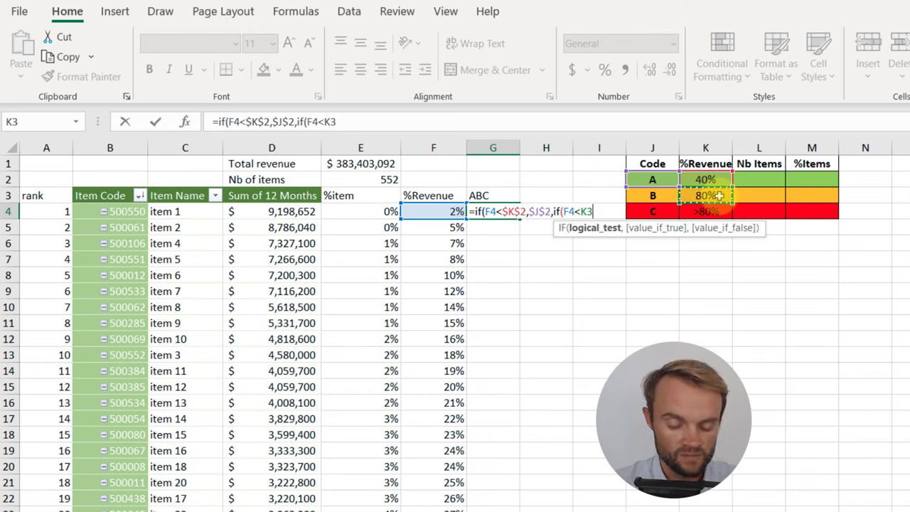
{"action": "type", "text": ","}
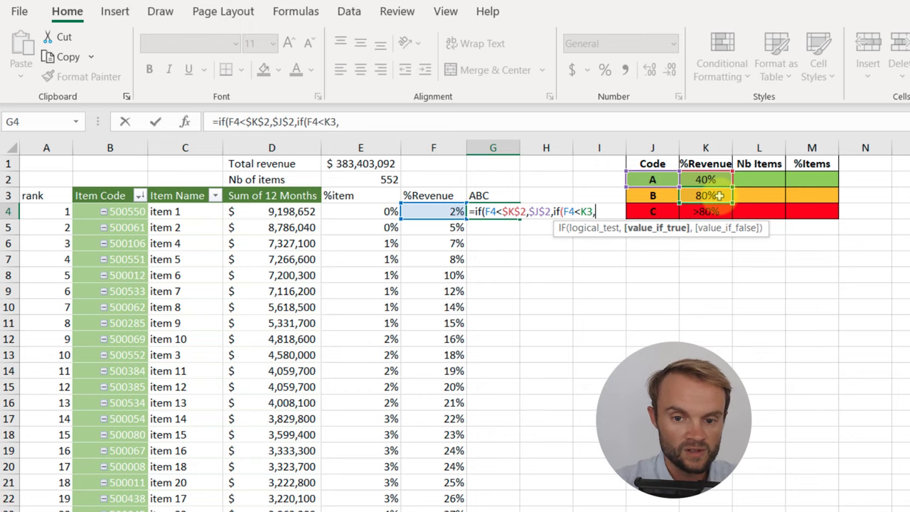
{"action": "left_click", "coordinate": [653, 196]}
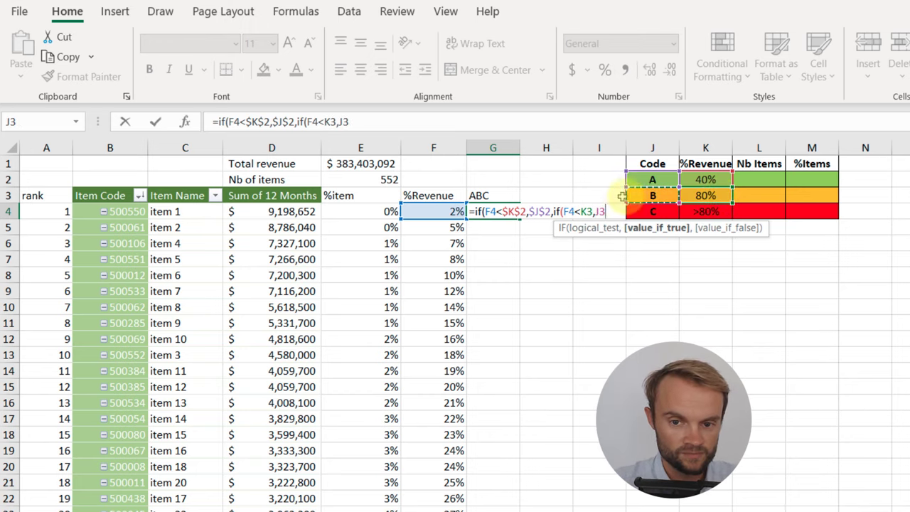
{"action": "left_click", "coordinate": [584, 211]}
{"action": "key", "text": "F4"}
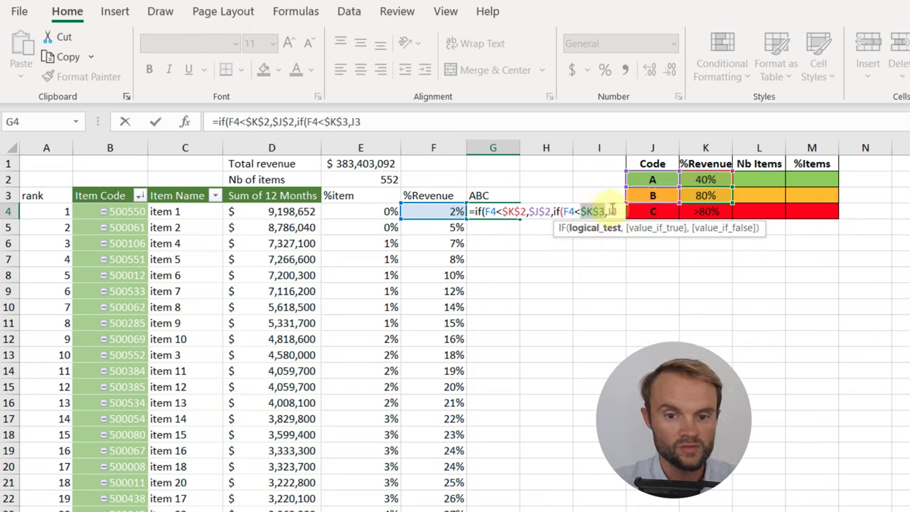
{"action": "left_click", "coordinate": [611, 211]}
{"action": "key", "text": "F4"}
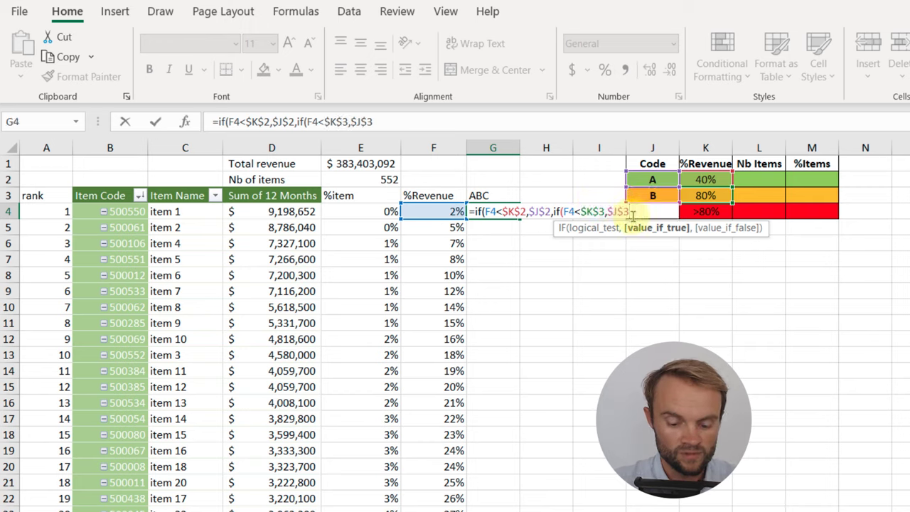
Complete the G4 formula with $J$4 as the class C result and close both IF functions
{"action": "type", "text": ","}
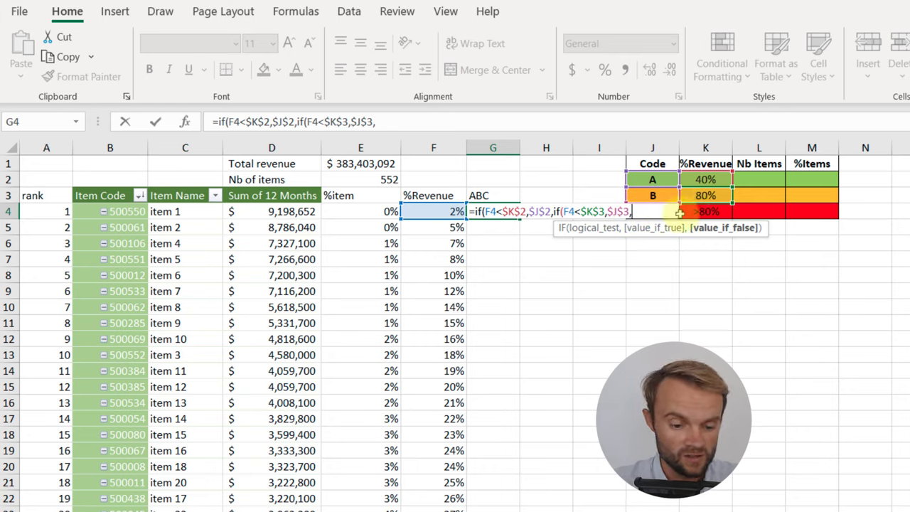
{"action": "left_click", "coordinate": [707, 212]}
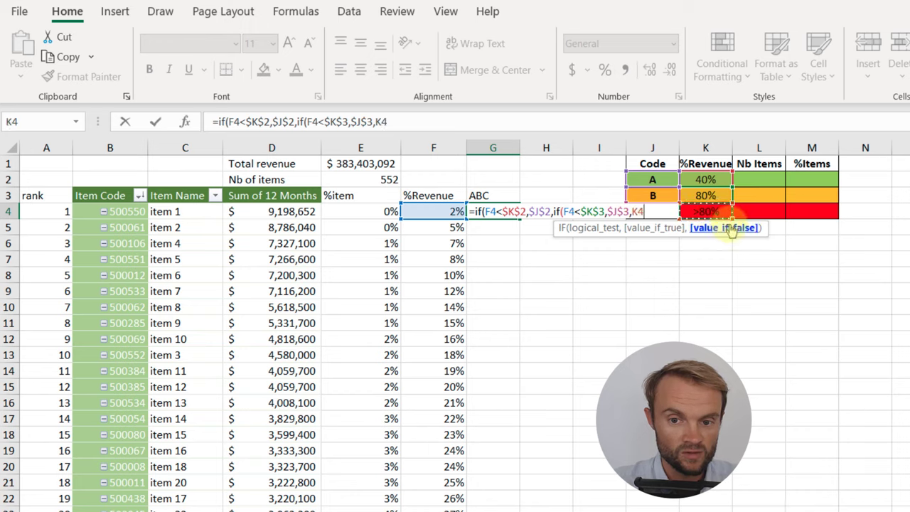
{"action": "key", "text": "Left"}
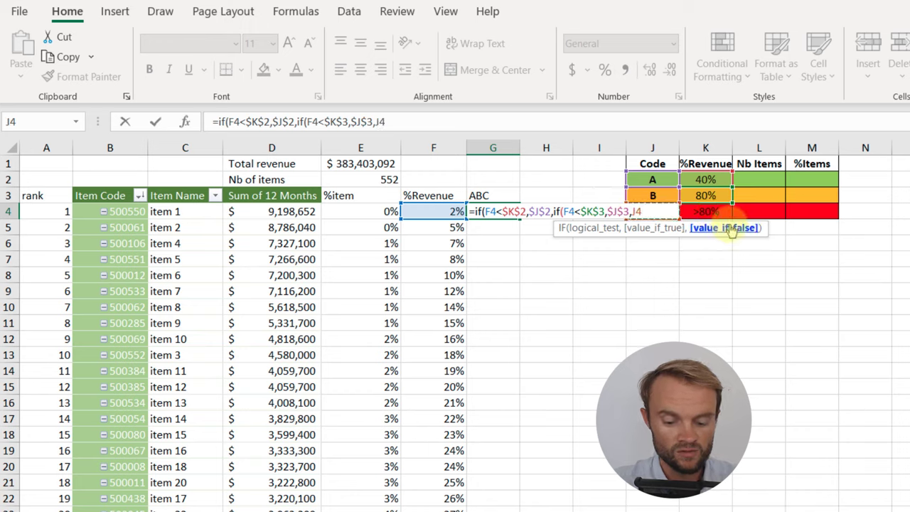
{"action": "type", "text": "))"}
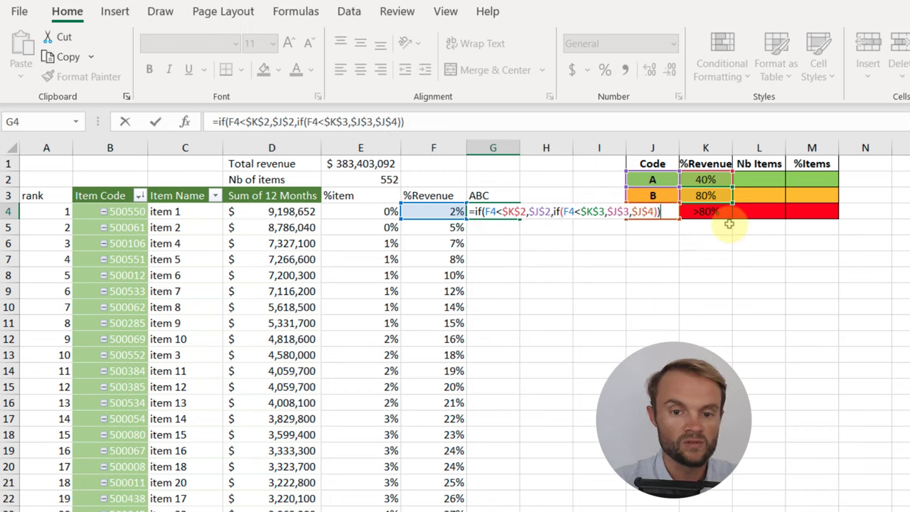
{"action": "key", "text": "Return"}
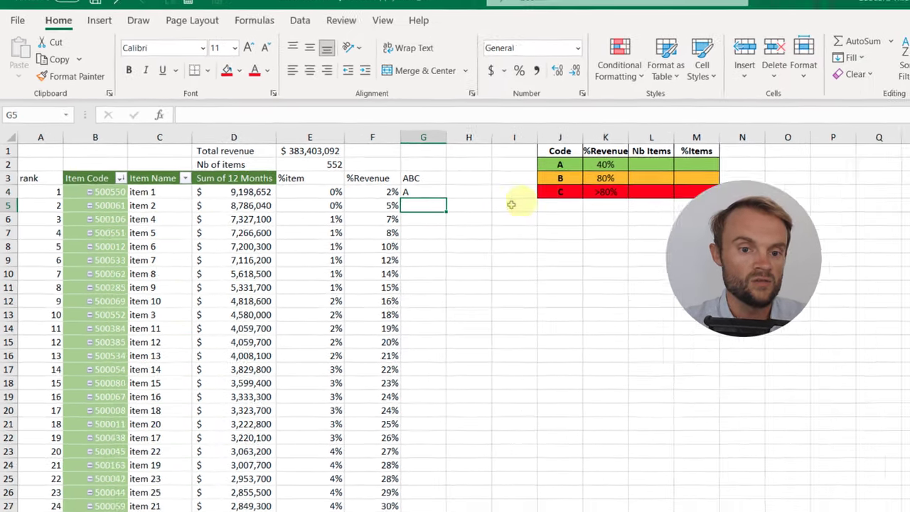
Fill the classification formula from G4 down the ABC column
{"action": "left_click", "coordinate": [509, 214]}
{"action": "double_click", "coordinate": [519, 218]}
{"action": "left_click", "coordinate": [364, 205]}
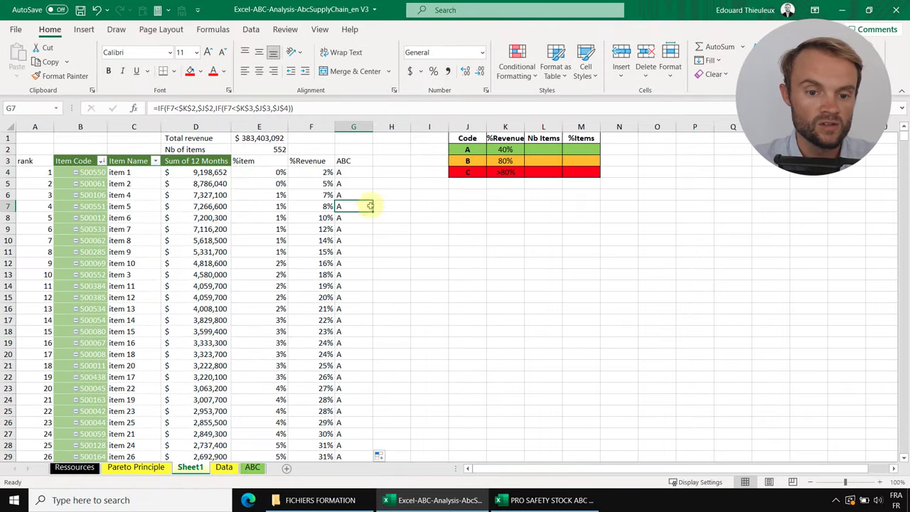
Examine where the classes change from A to B and from B to C, briefly showing one decimal on the percentages in F42:F43
{"action": "scroll", "coordinate": [360, 244], "scroll_direction": "down", "scroll_amount": 20}
{"action": "scroll", "coordinate": [332, 222], "scroll_direction": "up", "scroll_amount": 20}
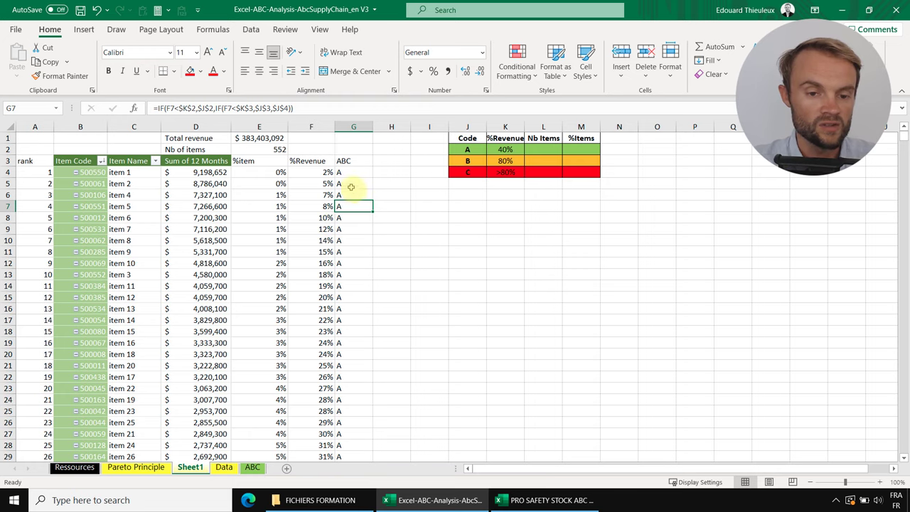
{"action": "scroll", "coordinate": [352, 187], "scroll_direction": "down", "scroll_amount": 13}
{"action": "scroll", "coordinate": [350, 231], "scroll_direction": "up", "scroll_amount": 4}
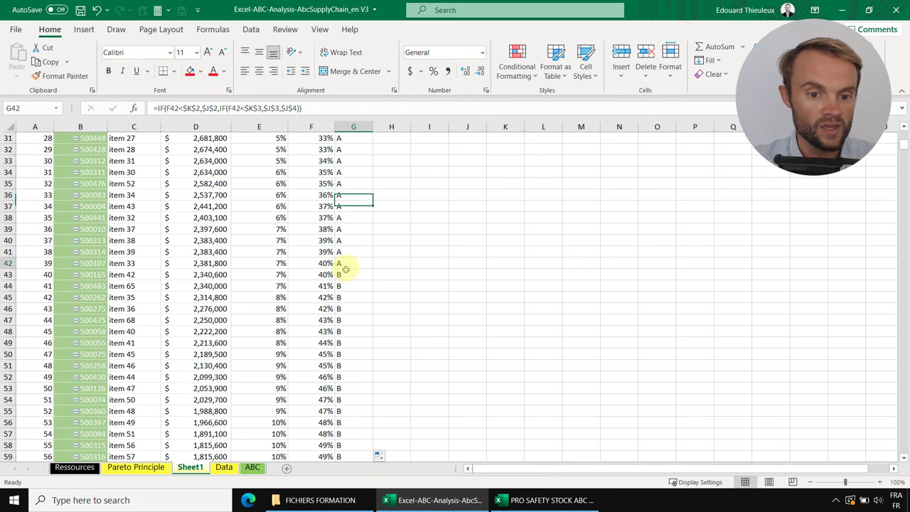
{"action": "left_click_drag", "start_coordinate": [342, 263], "coordinate": [323, 275]}
{"action": "left_click", "coordinate": [464, 72]}
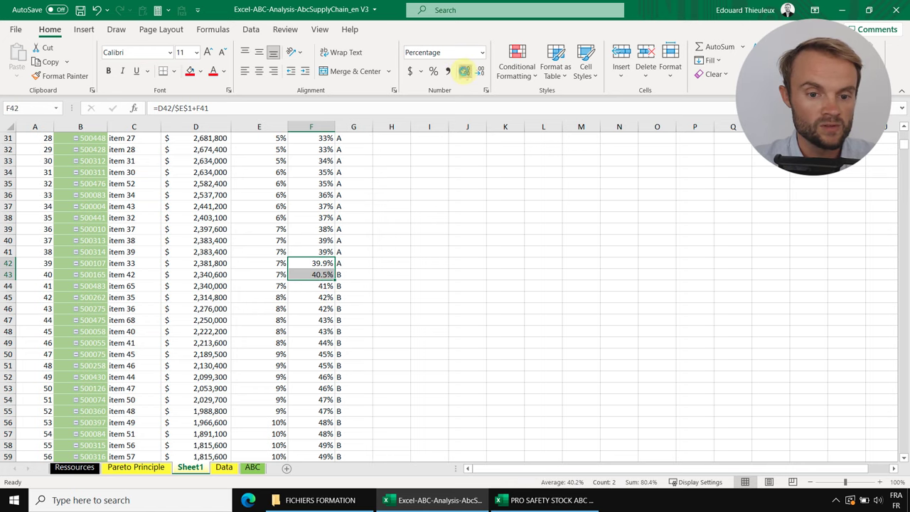
{"action": "left_click", "coordinate": [465, 72]}
{"action": "scroll", "coordinate": [383, 259], "scroll_direction": "down", "scroll_amount": 20}
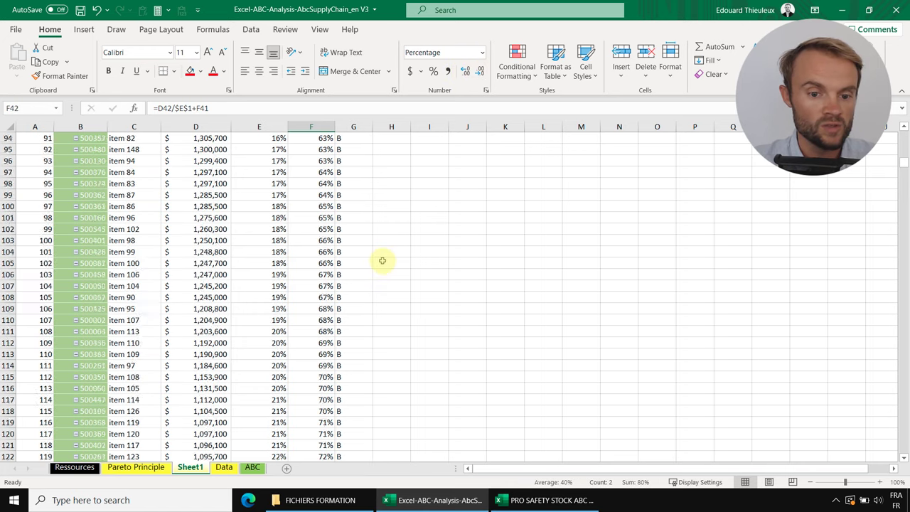
{"action": "scroll", "coordinate": [375, 259], "scroll_direction": "up", "scroll_amount": 5}
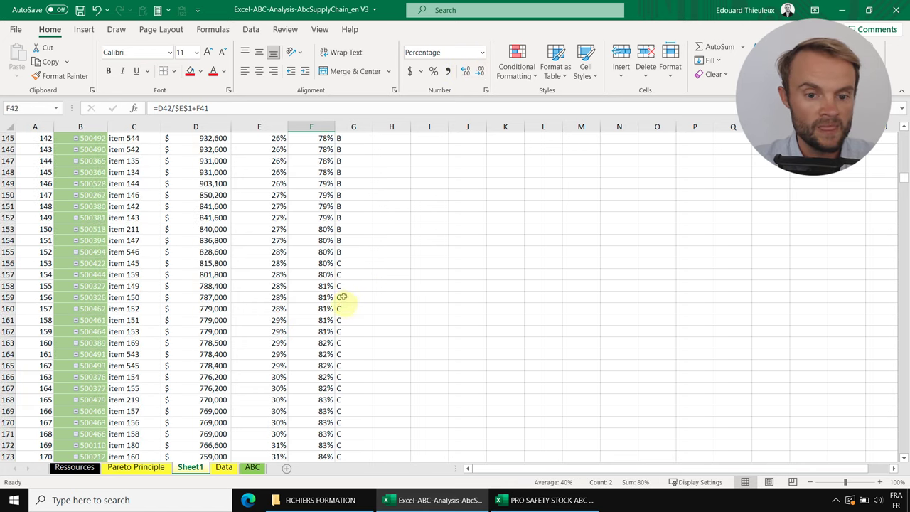
{"action": "left_click_drag", "start_coordinate": [326, 264], "coordinate": [327, 275]}
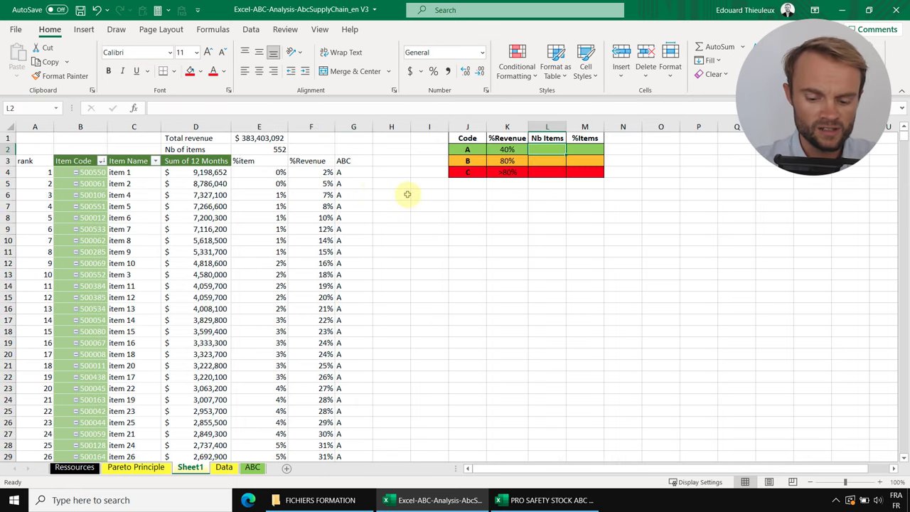
Count the class A items in L2 with =COUNTIF(G:G,J2)
{"action": "type", "text": "=cou"}
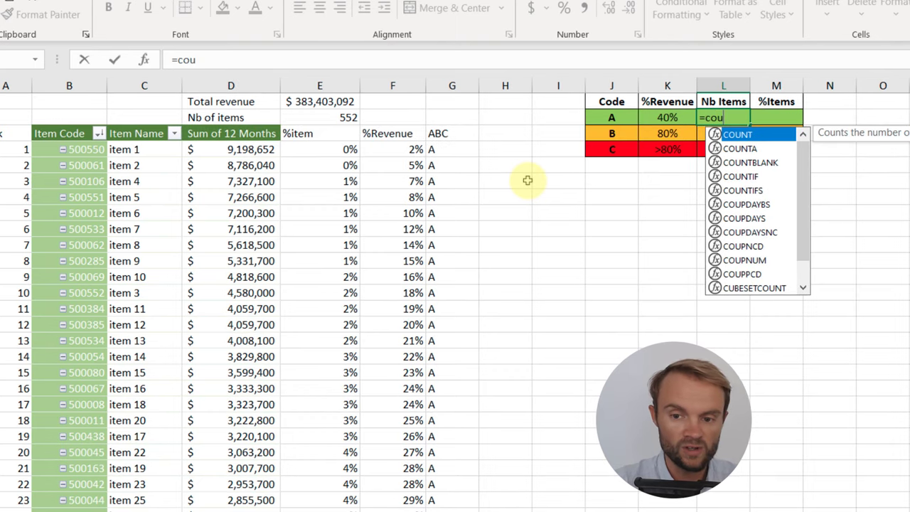
{"action": "type", "text": "nt"}
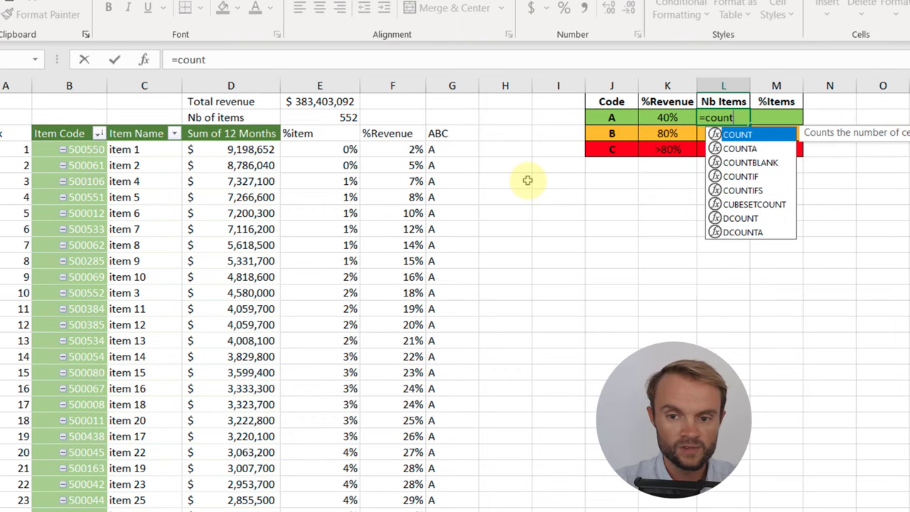
{"action": "double_click", "coordinate": [739, 178]}
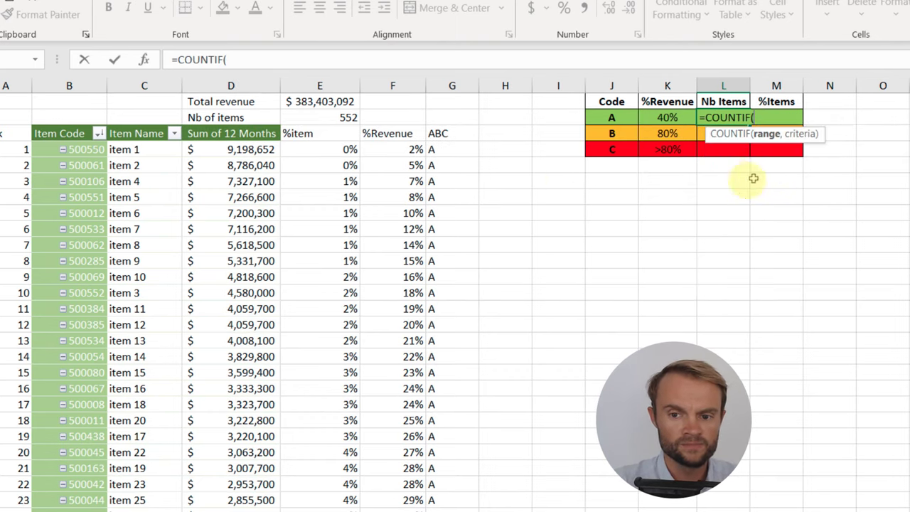
{"action": "left_click", "coordinate": [453, 86]}
{"action": "type", "text": ","}
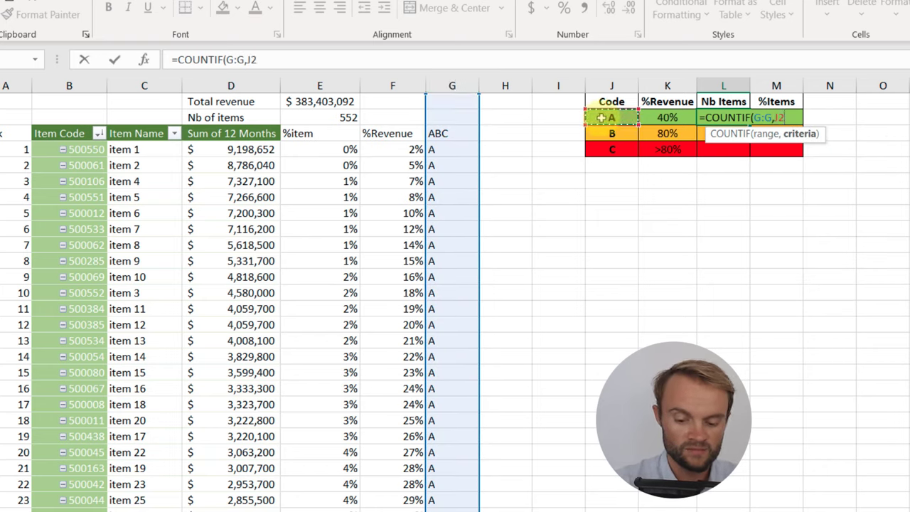
{"action": "key", "text": "Return"}
Copy the L2 count into L3:L4 for classes B and C, pasting only the formula to keep the cell colours
{"action": "left_click", "coordinate": [740, 117]}
{"action": "key", "text": "ctrl+c"}
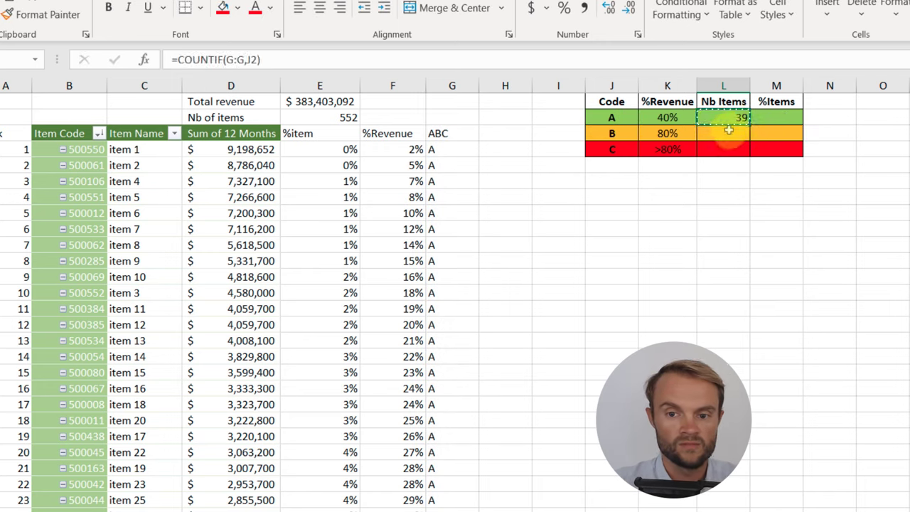
{"action": "left_click_drag", "start_coordinate": [729, 129], "coordinate": [725, 148]}
{"action": "right_click", "coordinate": [726, 148]}
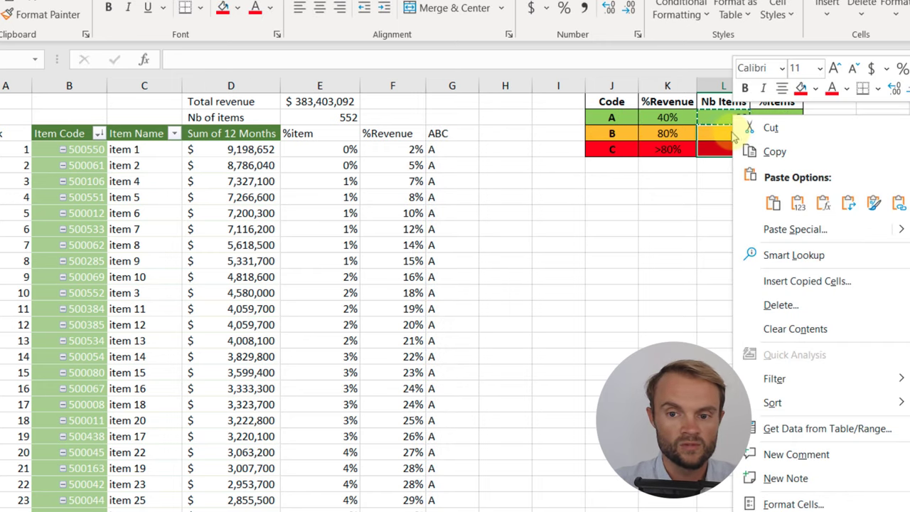
{"action": "left_click", "coordinate": [824, 203]}
{"action": "left_click", "coordinate": [484, 213]}
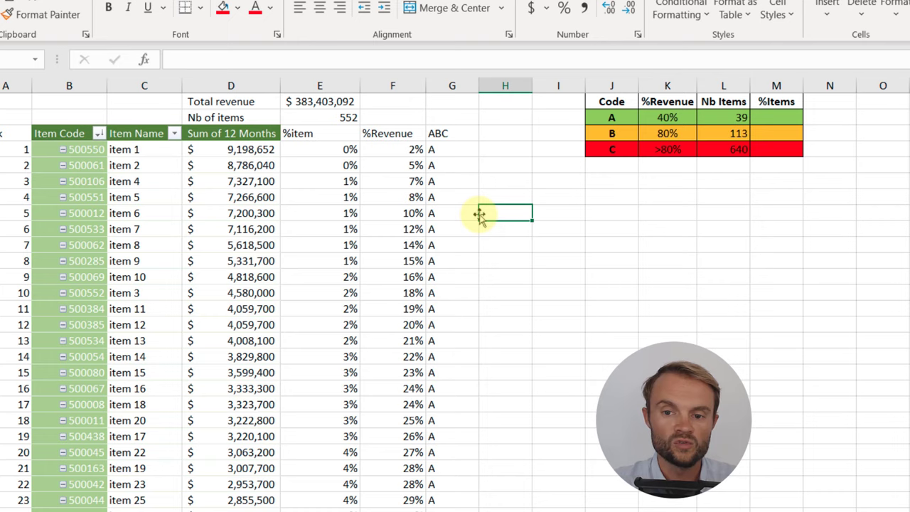
Examine the ABC codes in the rows below the last item, rank 552, where the item columns are empty
{"action": "left_click", "coordinate": [434, 197]}
{"action": "scroll", "coordinate": [433, 260], "scroll_direction": "down", "scroll_amount": 20}
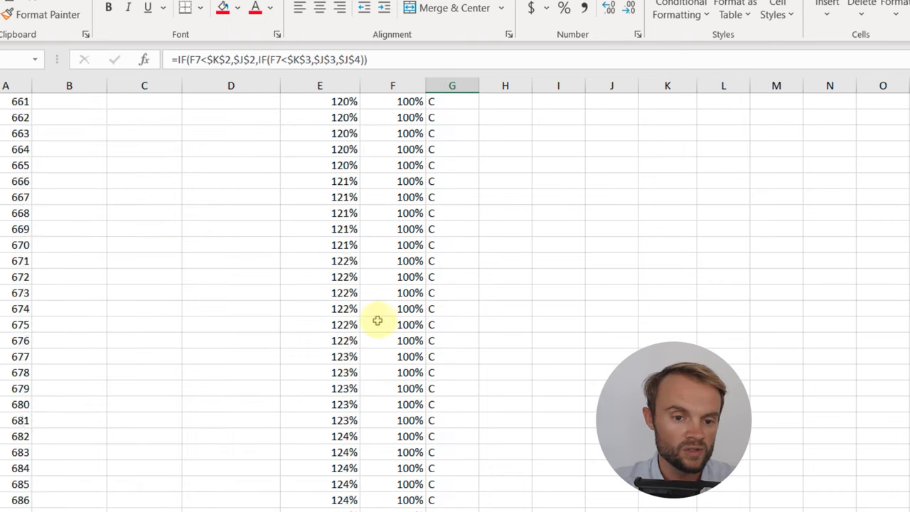
{"action": "scroll", "coordinate": [230, 315], "scroll_direction": "up", "scroll_amount": 20}
{"action": "scroll", "coordinate": [218, 302], "scroll_direction": "down", "scroll_amount": 13}
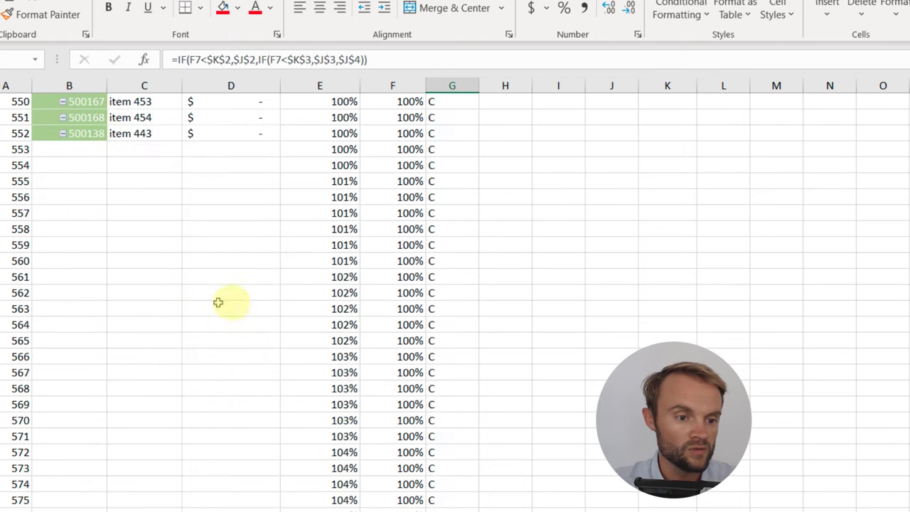
{"action": "left_click_drag", "start_coordinate": [79, 154], "coordinate": [244, 508]}
{"action": "scroll", "coordinate": [451, 191], "scroll_direction": "up", "scroll_amount": 5}
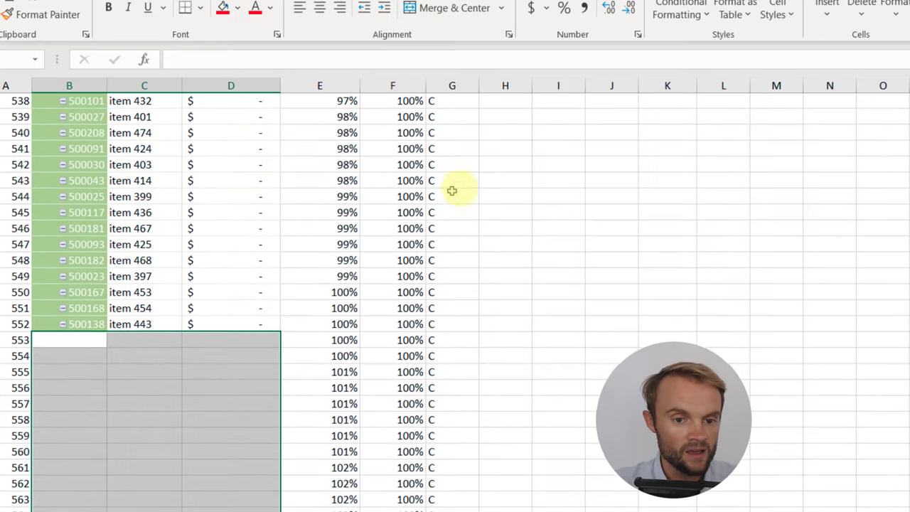
{"action": "left_click_drag", "start_coordinate": [441, 341], "coordinate": [451, 502]}
{"action": "left_click", "coordinate": [455, 340]}
{"action": "key", "text": "ctrl+shift+Up"}
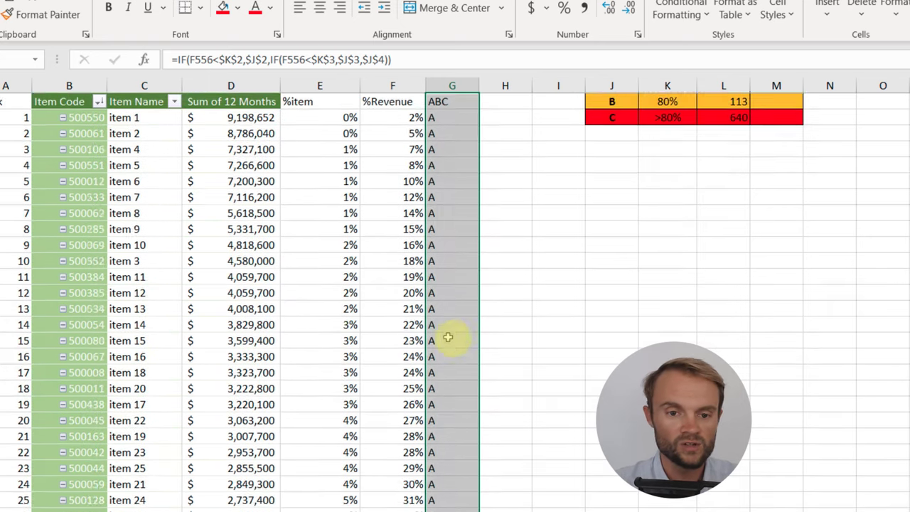
{"action": "scroll", "coordinate": [471, 203], "scroll_direction": "up", "scroll_amount": 1}
Change the G4 formula to =IF(F4<$K$2,$J$2,IF(F4<$K$3,$J$3,IF(D4="","-",$J$4))) and fill it down the ABC column
{"action": "left_click", "coordinate": [463, 149]}
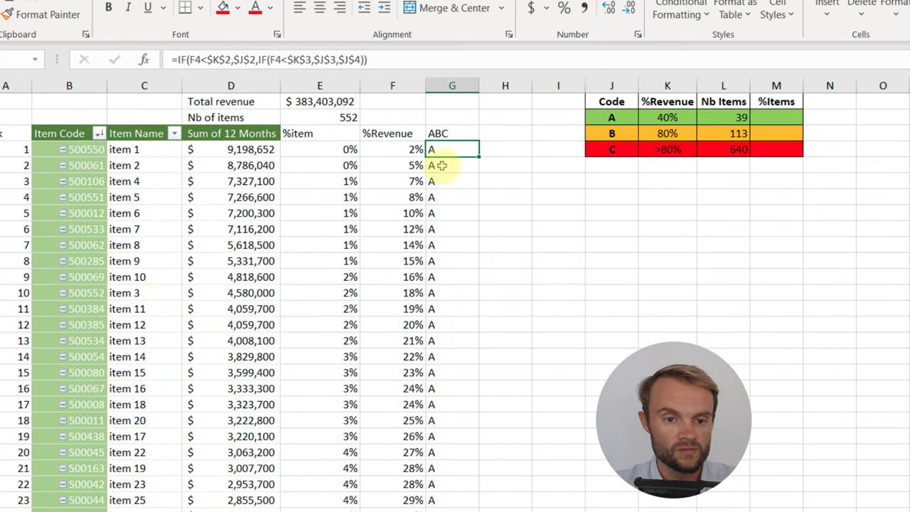
{"action": "left_click", "coordinate": [342, 60]}
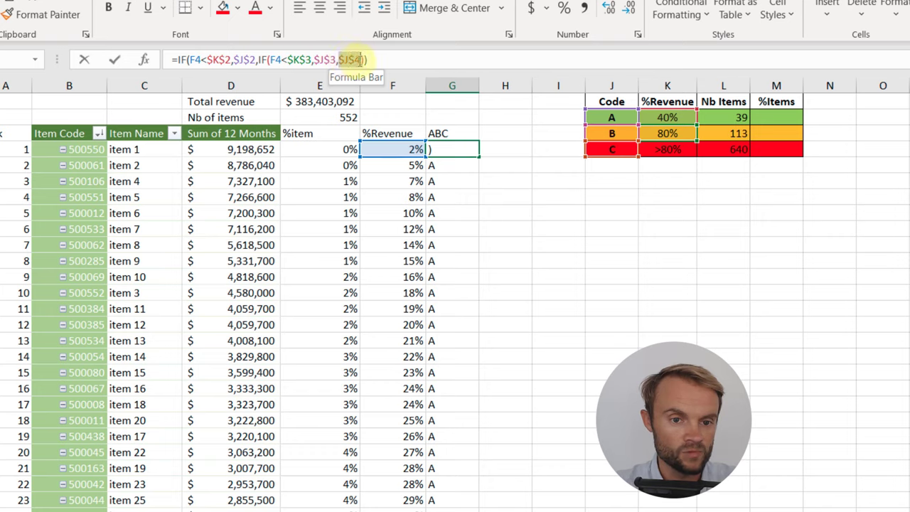
{"action": "type", "text": ")"}
{"action": "key", "text": "BackSpace"}
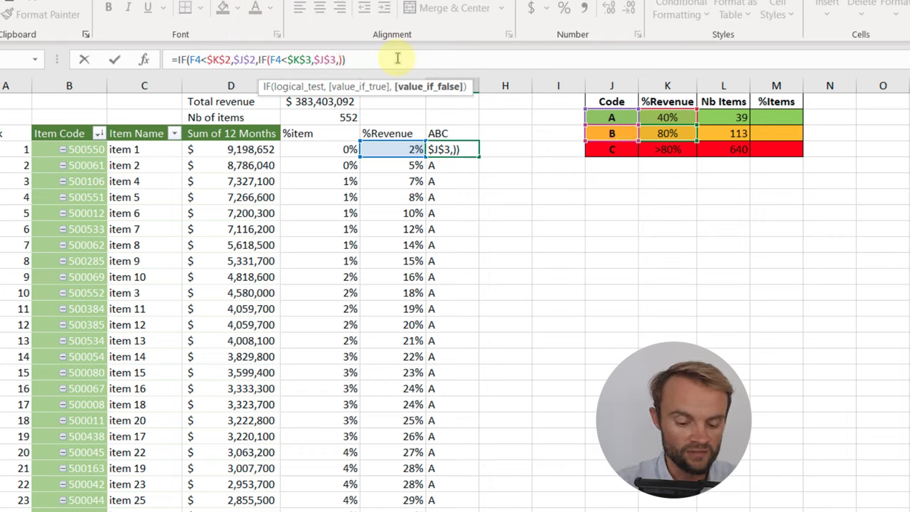
{"action": "type", "text": "if("}
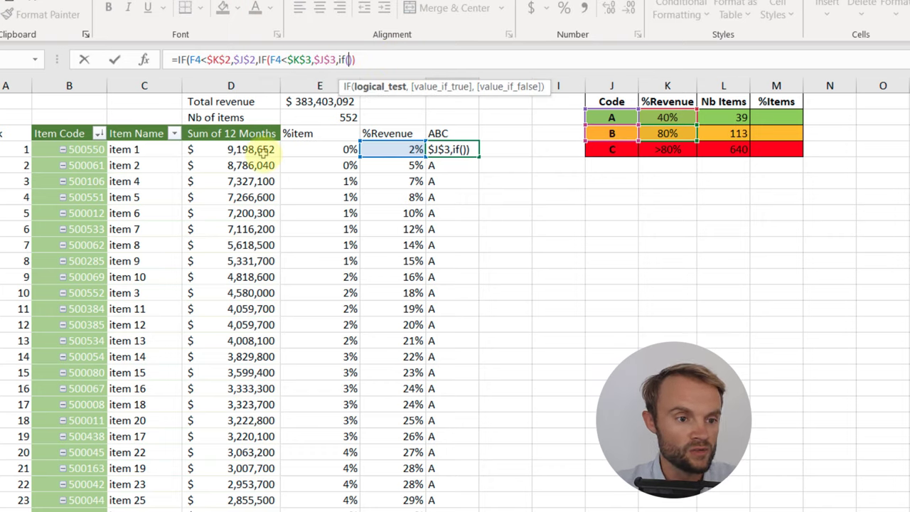
{"action": "type", "text": "D4"}
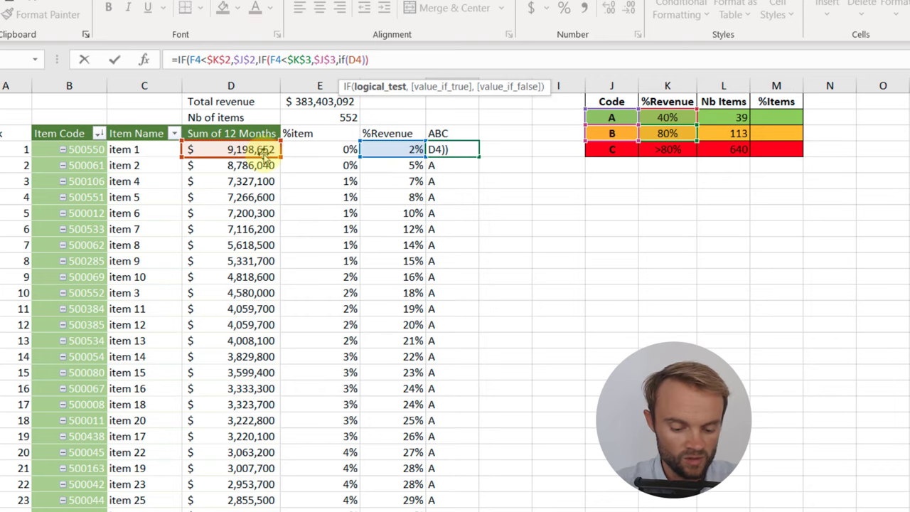
{"action": "type", "text": "=\"\",\""}
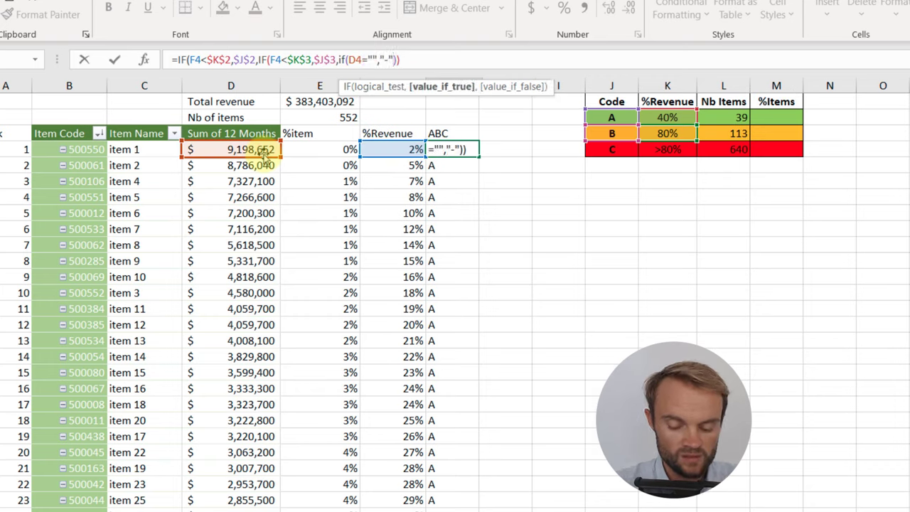
{"action": "type", "text": "-\","}
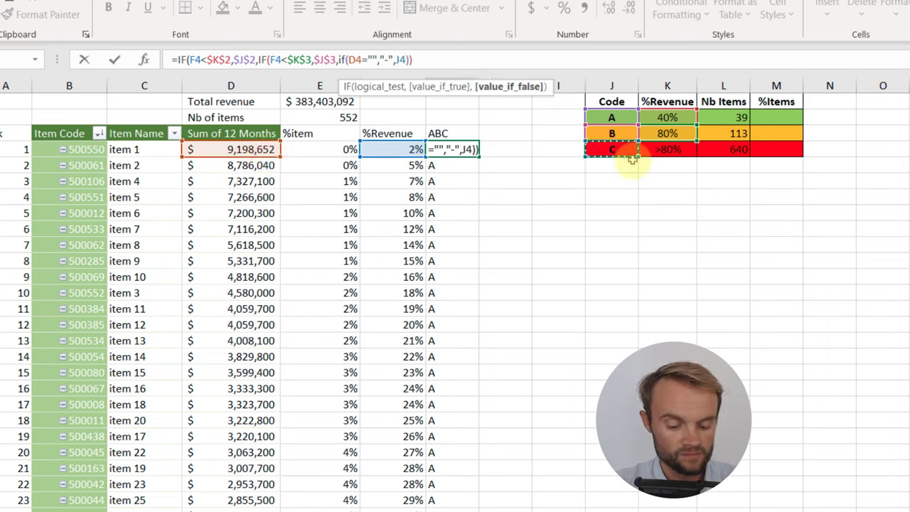
{"action": "key", "text": "ctrl+Return"}
{"action": "double_click", "coordinate": [479, 156]}
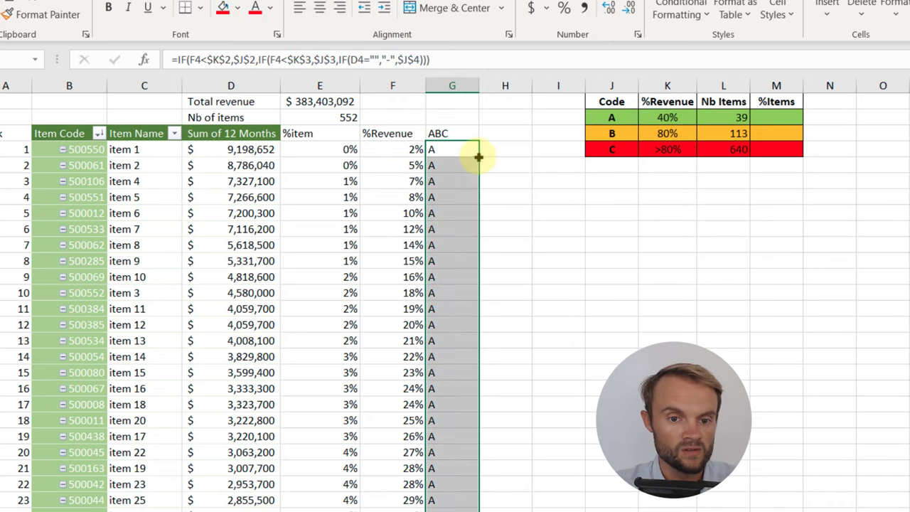
Check the recalculated item counts for classes A, B and C in L2:L4
{"action": "left_click", "coordinate": [462, 197]}
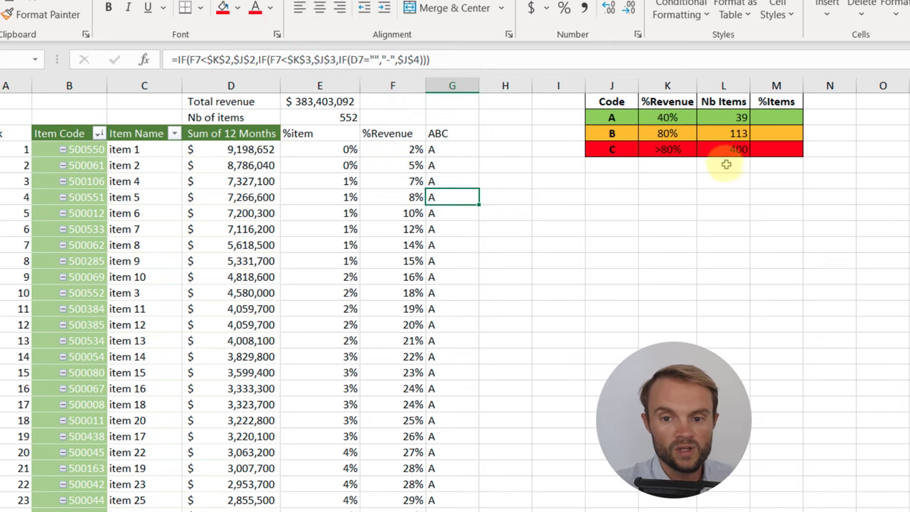
{"action": "left_click", "coordinate": [756, 152]}
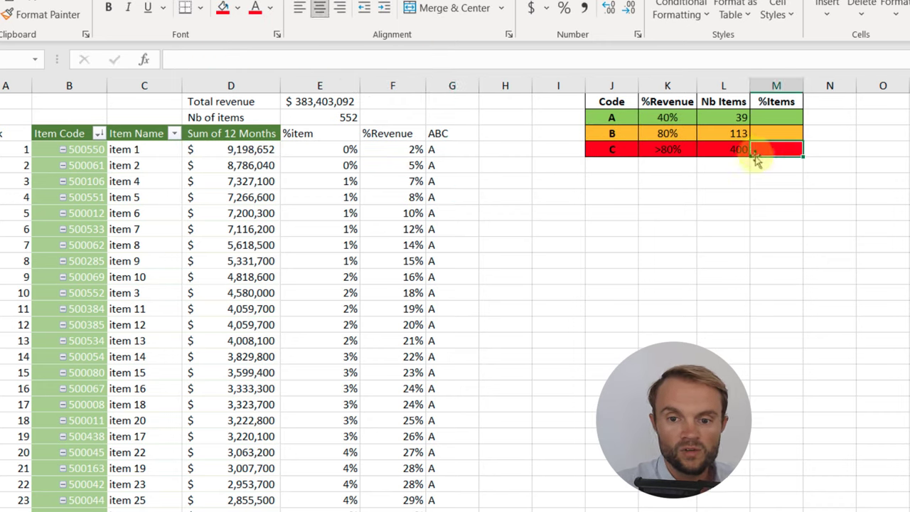
{"action": "left_click", "coordinate": [742, 117]}
{"action": "left_click", "coordinate": [744, 134]}
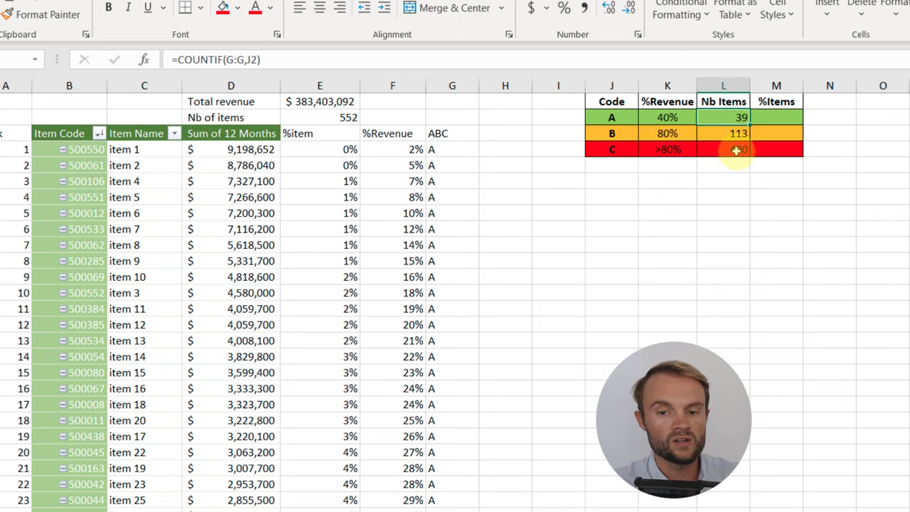
{"action": "left_click", "coordinate": [747, 148]}
{"action": "left_click_drag", "start_coordinate": [726, 117], "coordinate": [726, 147]}
Calculate class A's share of items in M2 with =L2/$E$2
{"action": "left_click", "coordinate": [791, 104]}
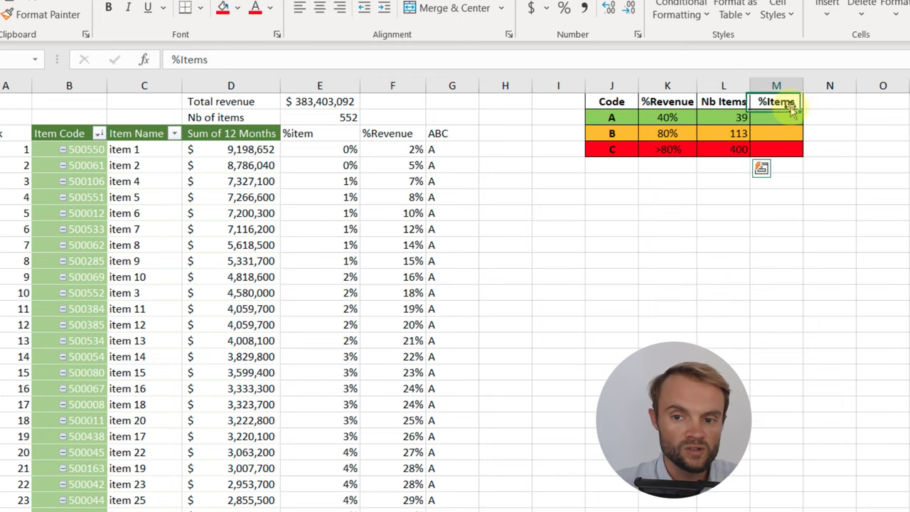
{"action": "left_click", "coordinate": [792, 117]}
{"action": "type", "text": "="}
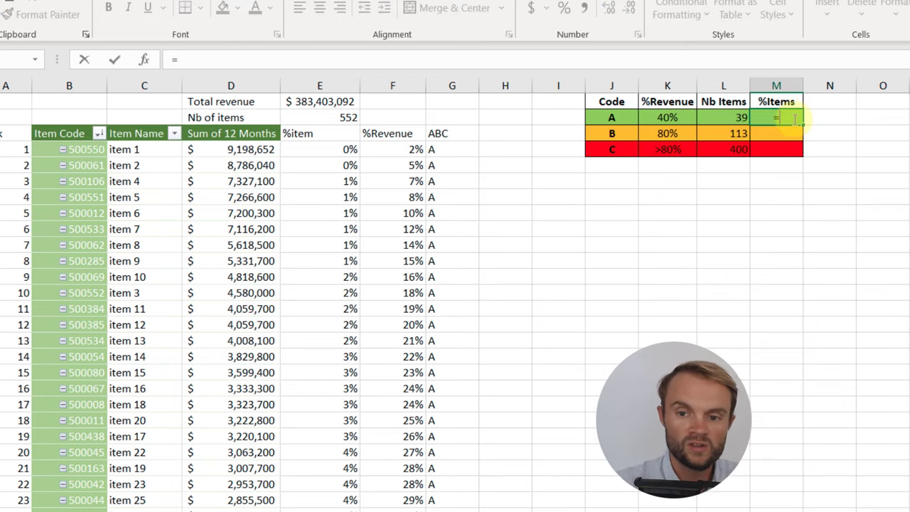
{"action": "left_click", "coordinate": [719, 116]}
{"action": "type", "text": "/"}
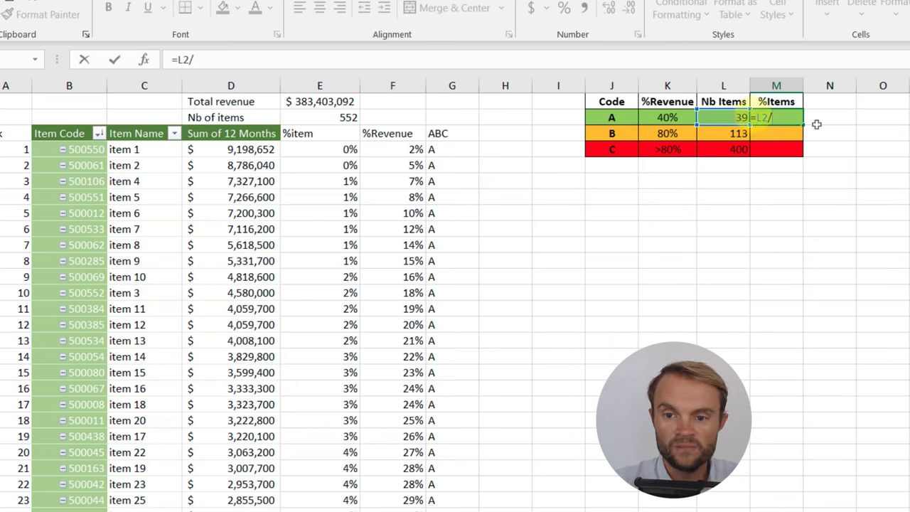
{"action": "left_click", "coordinate": [332, 118]}
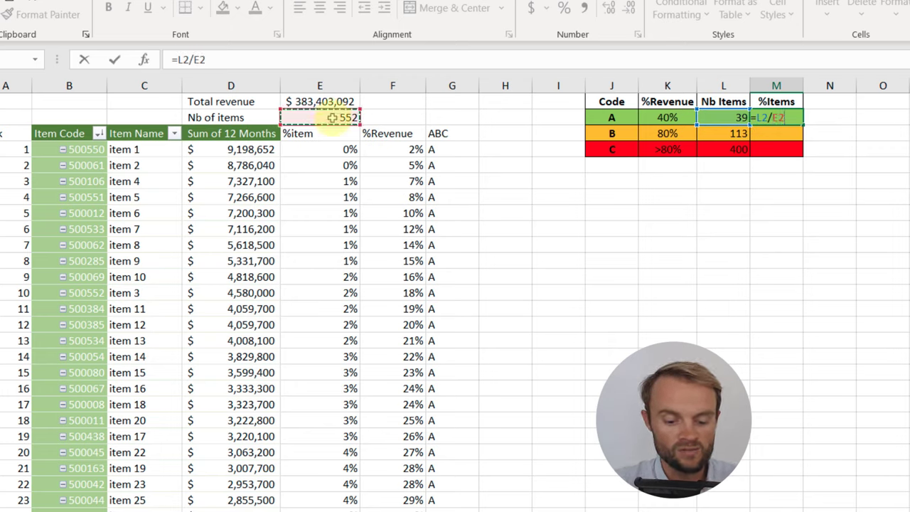
{"action": "key", "text": "F4"}
{"action": "key", "text": "Return"}
Copy the M2 percentage into M3:M4 for classes B and C, pasting only the formula to keep the cell colours
{"action": "left_click", "coordinate": [782, 117]}
{"action": "key", "text": "ctrl+c"}
{"action": "left_click_drag", "start_coordinate": [782, 133], "coordinate": [782, 145]}
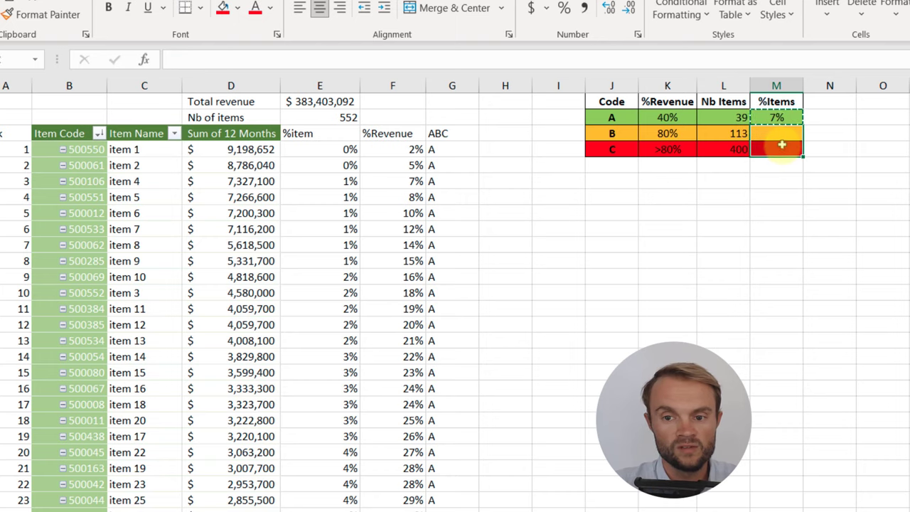
{"action": "right_click", "coordinate": [781, 145]}
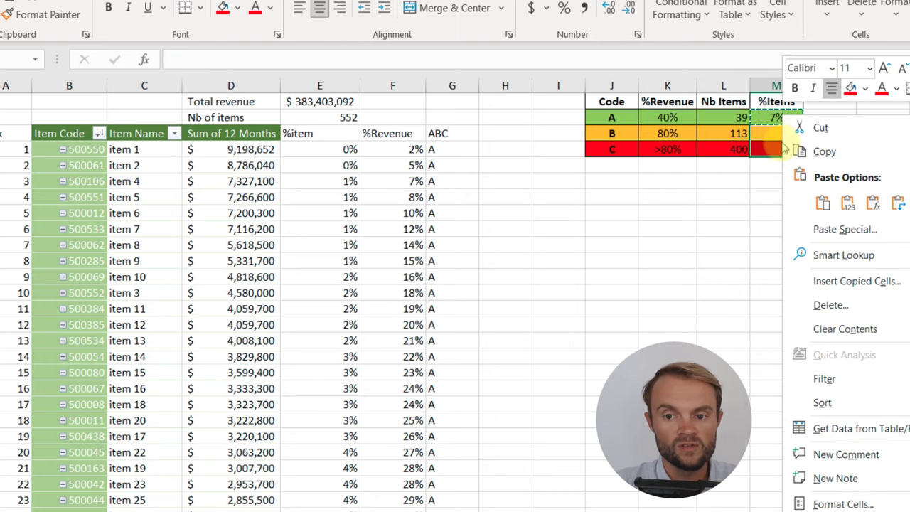
{"action": "left_click", "coordinate": [876, 204]}
{"action": "left_click", "coordinate": [611, 229]}
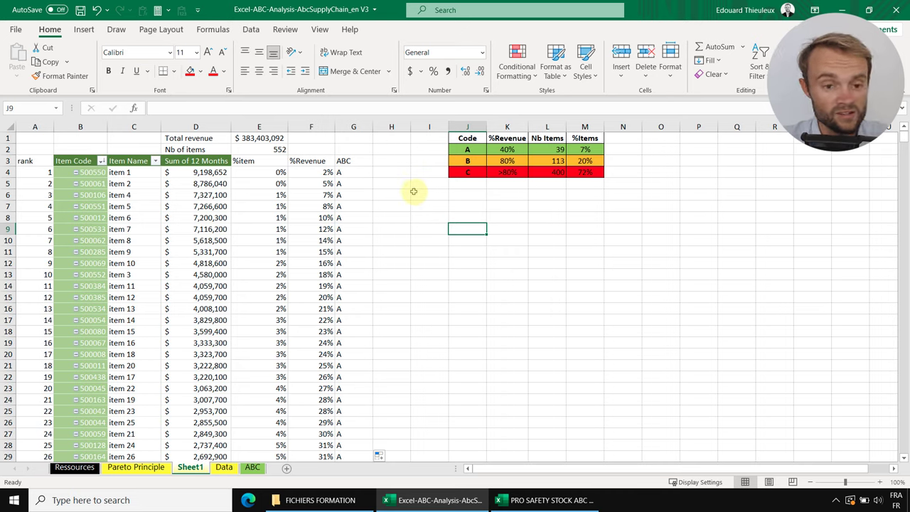
Give the total revenue and number of items block in D1:E2 a dark blue fill
{"action": "left_click_drag", "start_coordinate": [186, 138], "coordinate": [264, 149]}
{"action": "left_click", "coordinate": [200, 72]}
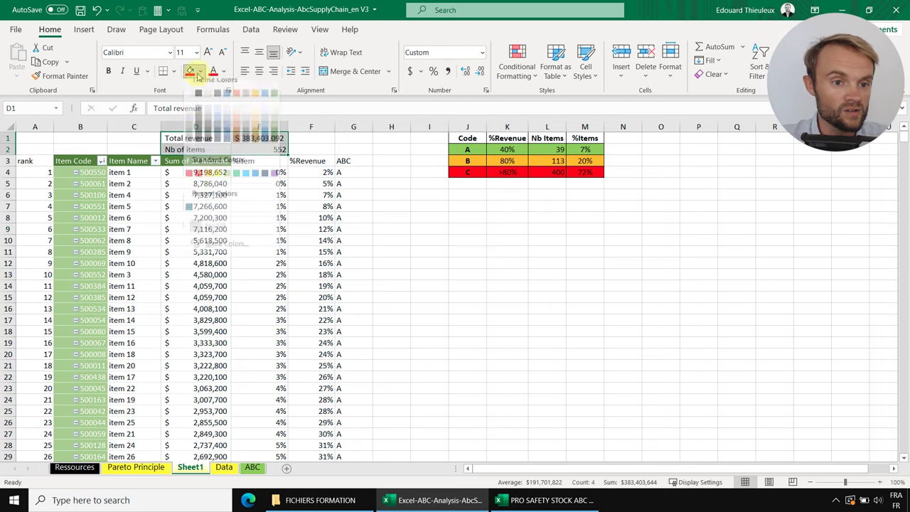
{"action": "left_click", "coordinate": [225, 101]}
{"action": "left_click", "coordinate": [429, 308]}
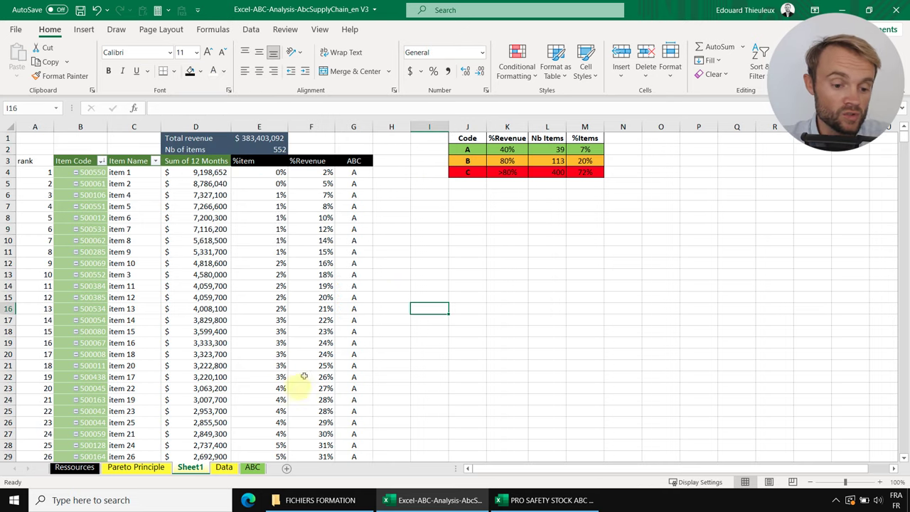
Insert a line chart of the cumulative %Revenue values in F4:F555 and place it below the ABC summary table
{"action": "left_click", "coordinate": [277, 206]}
{"action": "key", "text": "ctrl+shift+Down"}
{"action": "scroll", "coordinate": [261, 272], "scroll_direction": "up", "scroll_amount": 20}
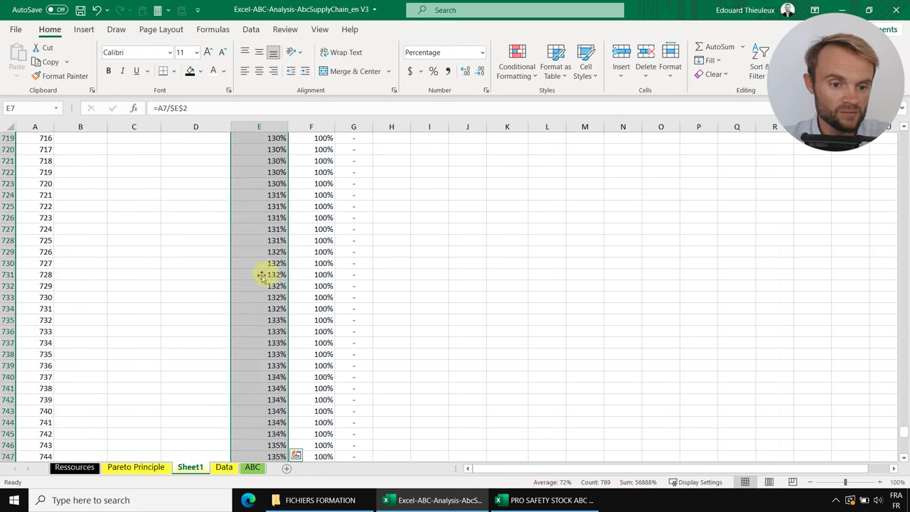
{"action": "scroll", "coordinate": [215, 283], "scroll_direction": "down", "scroll_amount": 20}
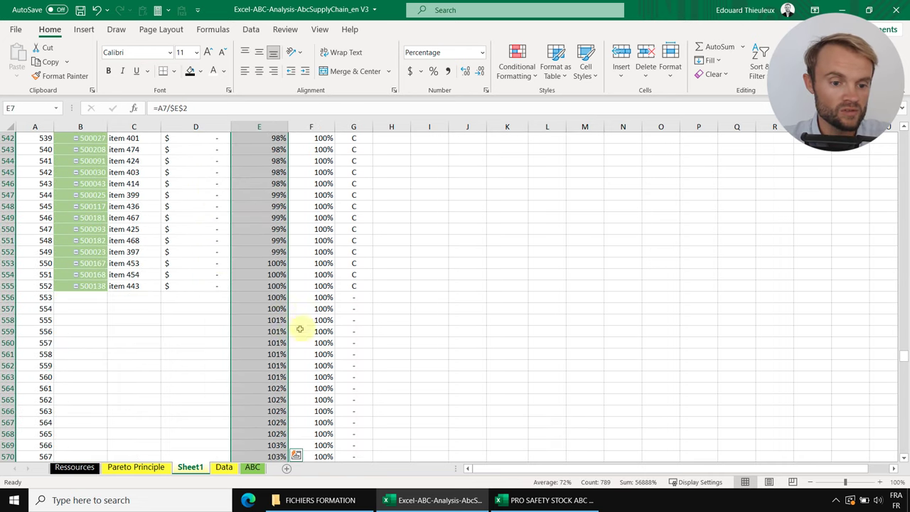
{"action": "left_click", "coordinate": [313, 285]}
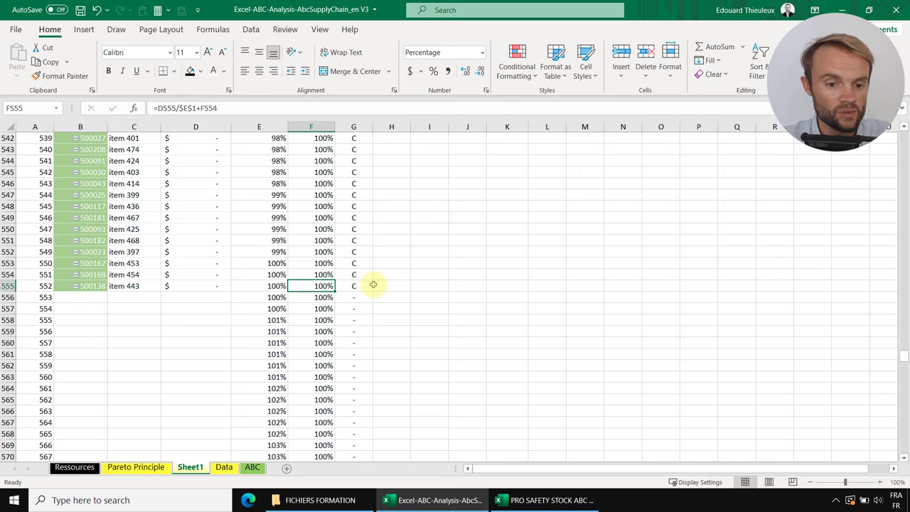
{"action": "key", "text": "ctrl+shift+Up"}
{"action": "key", "text": "shift+Down"}
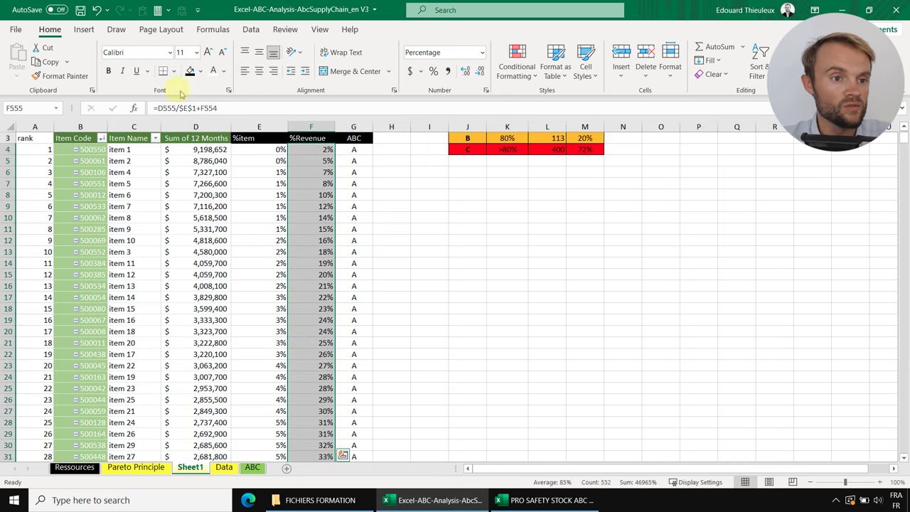
{"action": "left_click", "coordinate": [84, 29]}
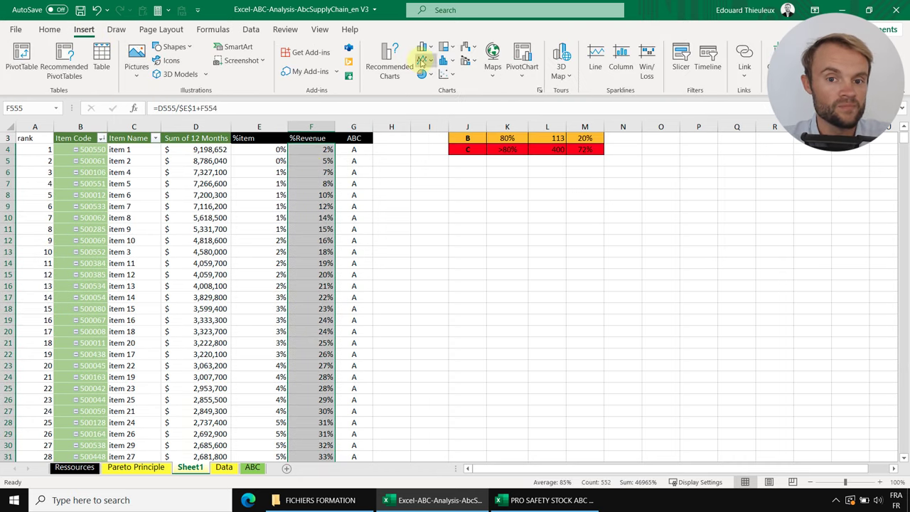
{"action": "left_click", "coordinate": [425, 61]}
{"action": "left_click", "coordinate": [436, 100]}
{"action": "left_click_drag", "start_coordinate": [410, 218], "coordinate": [455, 193]}
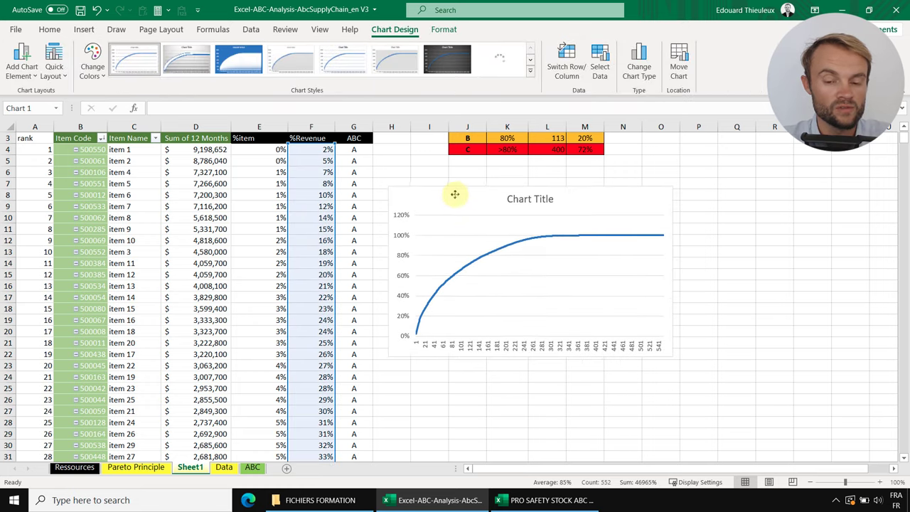
Apply the dark grey chart style to the line chart and enlarge the chart slightly
{"action": "double_click", "coordinate": [471, 197]}
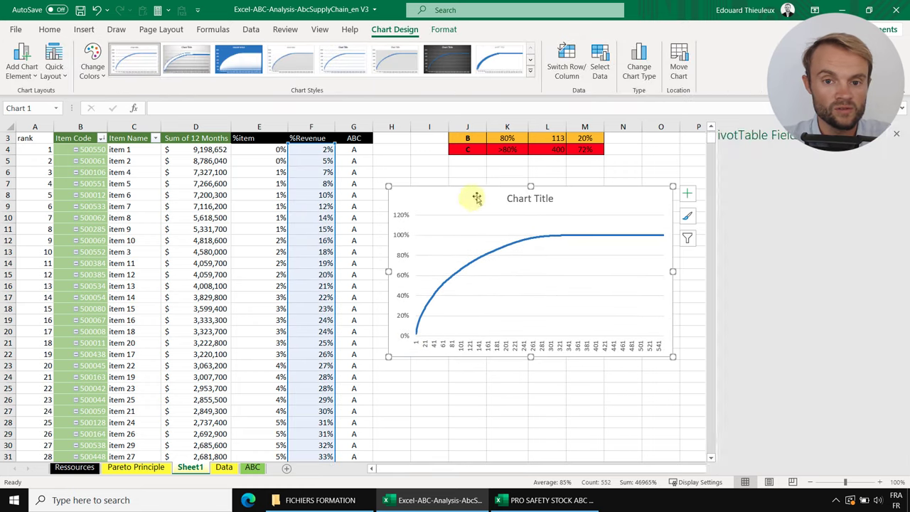
{"action": "left_click", "coordinate": [447, 59]}
{"action": "left_click_drag", "start_coordinate": [672, 357], "coordinate": [698, 388]}
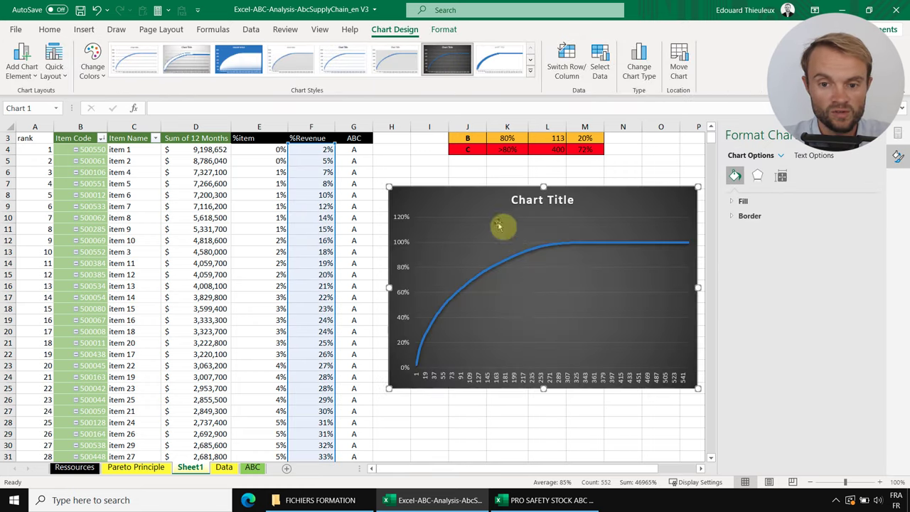
Set the chart's horizontal axis labels to the %item values in =Sheet1!$E$4:$E$555
{"action": "right_click", "coordinate": [455, 196]}
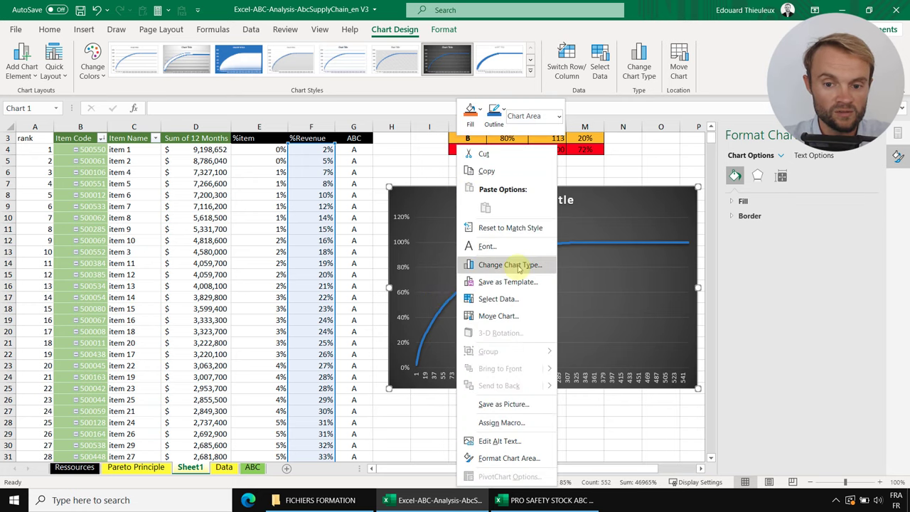
{"action": "left_click", "coordinate": [541, 299]}
{"action": "left_click", "coordinate": [210, 207]}
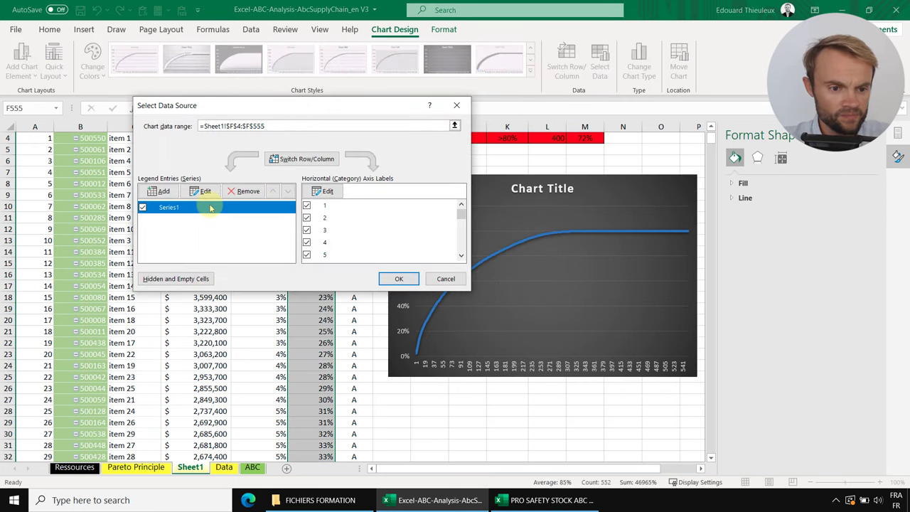
{"action": "left_click", "coordinate": [331, 197]}
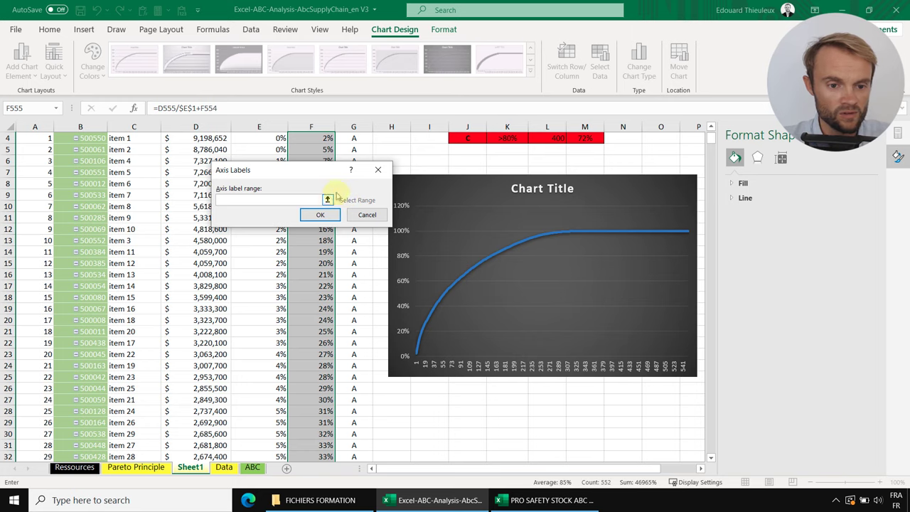
{"action": "left_click", "coordinate": [328, 201]}
{"action": "left_click", "coordinate": [259, 138]}
{"action": "key", "text": "ctrl+shift+Down"}
{"action": "left_click", "coordinate": [386, 190]}
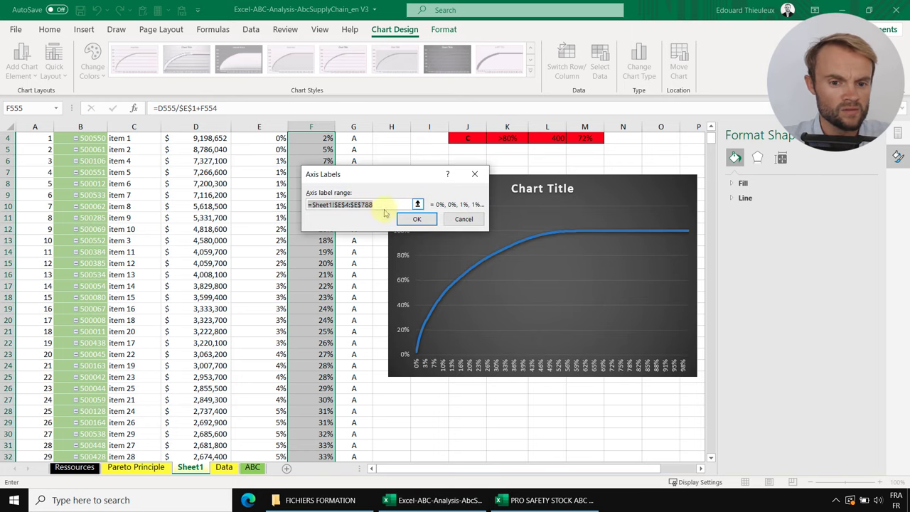
{"action": "type", "text": "555"}
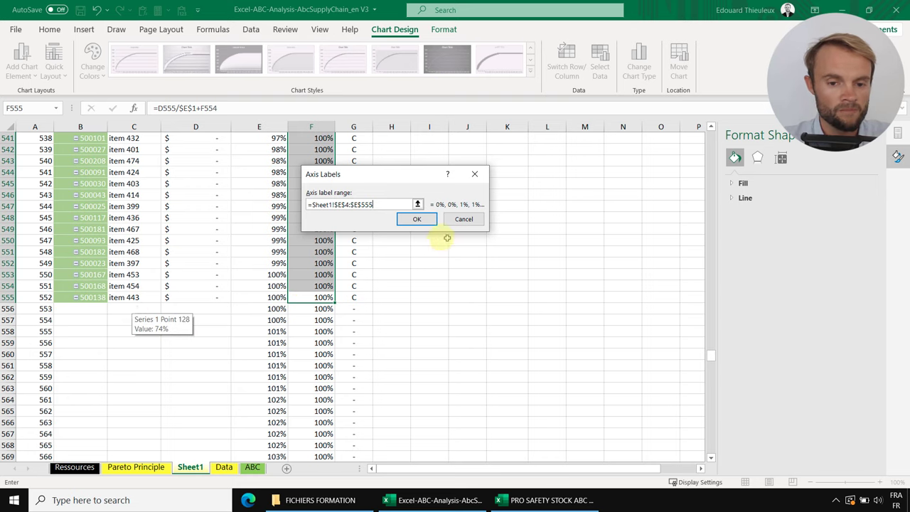
{"action": "left_click", "coordinate": [416, 219]}
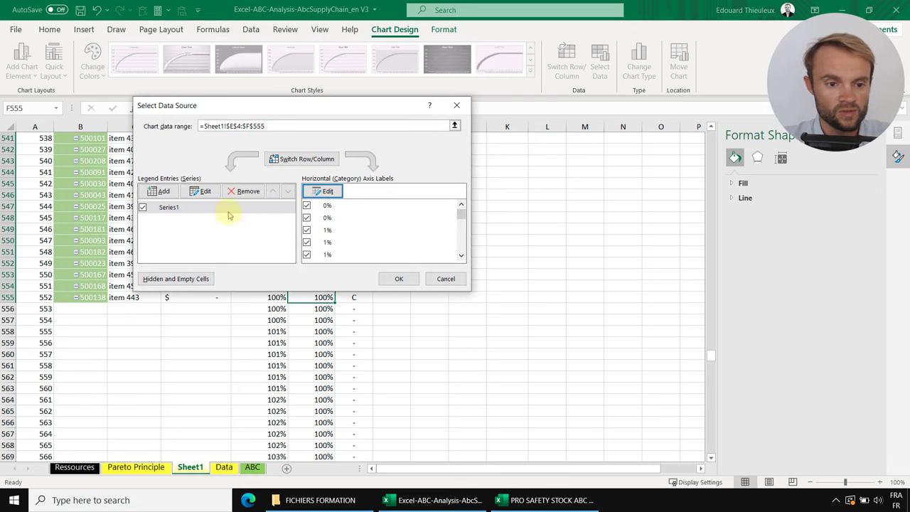
{"action": "left_click", "coordinate": [200, 209]}
{"action": "left_click", "coordinate": [399, 279]}
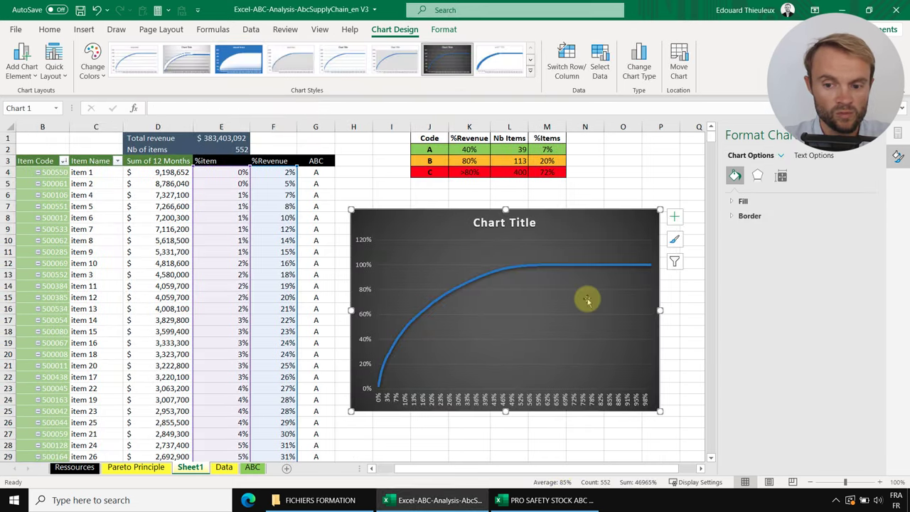
Replace the line chart's title with ABC ANALYSIS
{"action": "left_click", "coordinate": [506, 224]}
{"action": "left_click_drag", "start_coordinate": [473, 223], "coordinate": [538, 222]}
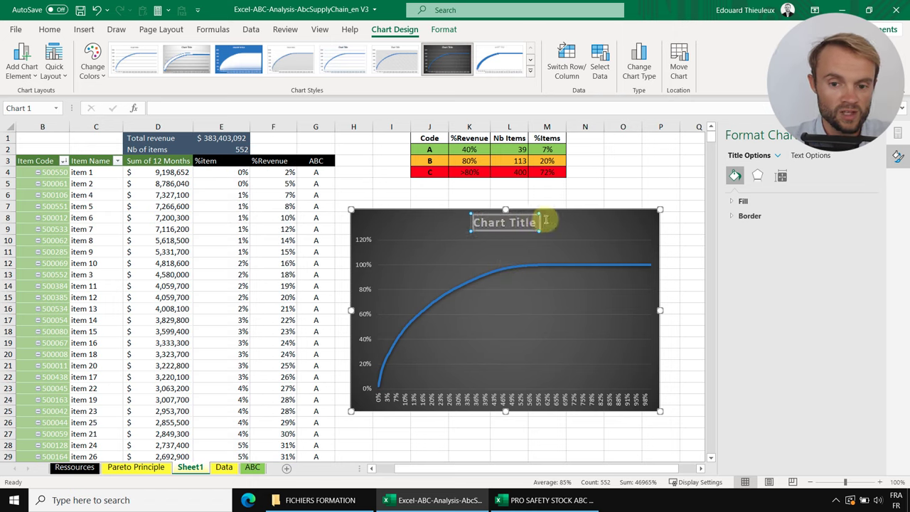
{"action": "type", "text": "ABC A"}
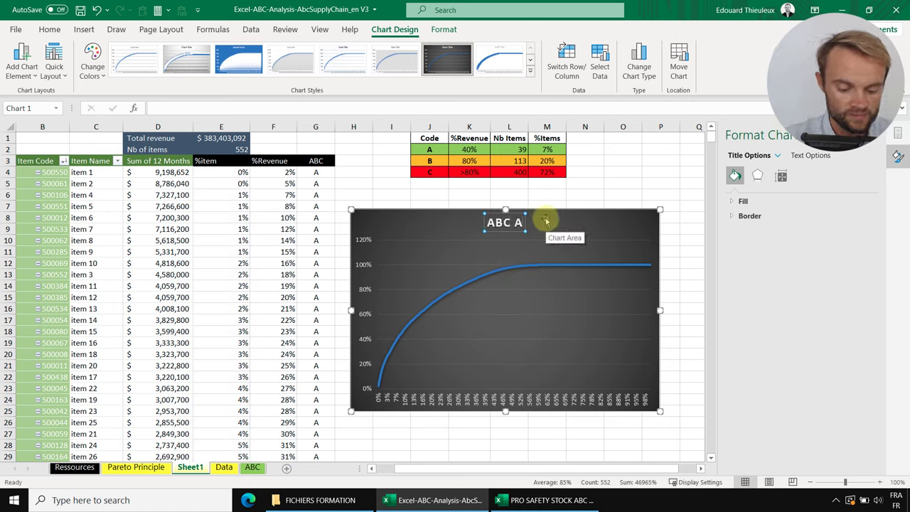
{"action": "type", "text": "NALYSIS"}
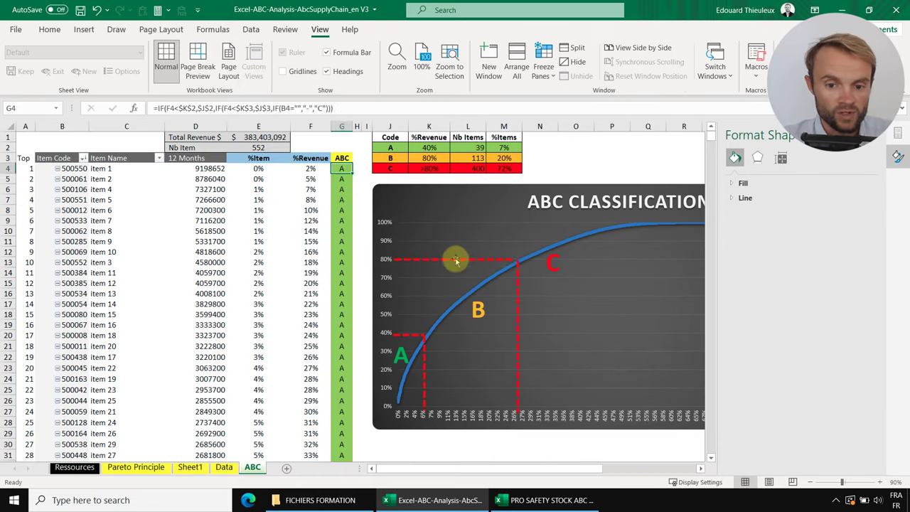
Copy the red dashed guide lines and the A, B and C labels from the ABC sheet's chart and paste them onto Sheet1
{"action": "left_click", "coordinate": [458, 261]}
{"action": "left_click", "coordinate": [549, 262], "text": "ctrl"}
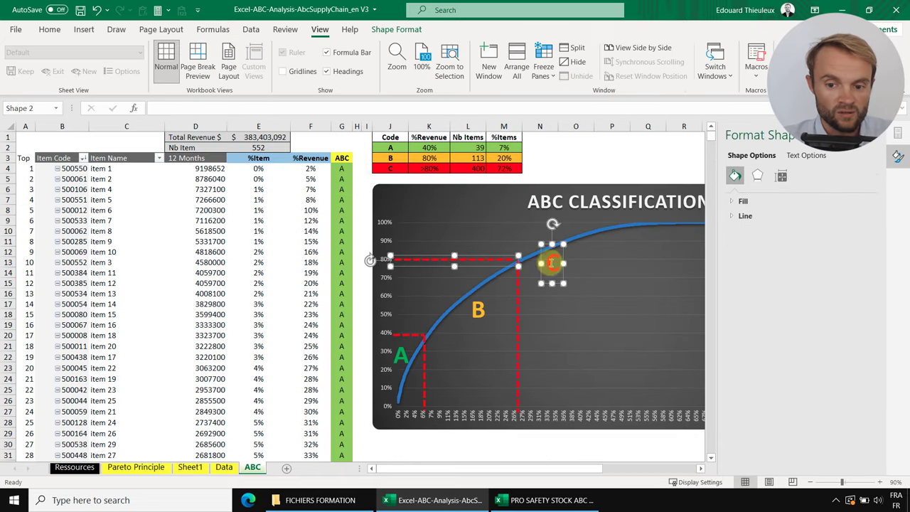
{"action": "left_click", "coordinate": [518, 290], "text": "ctrl"}
{"action": "left_click", "coordinate": [477, 310], "text": "ctrl"}
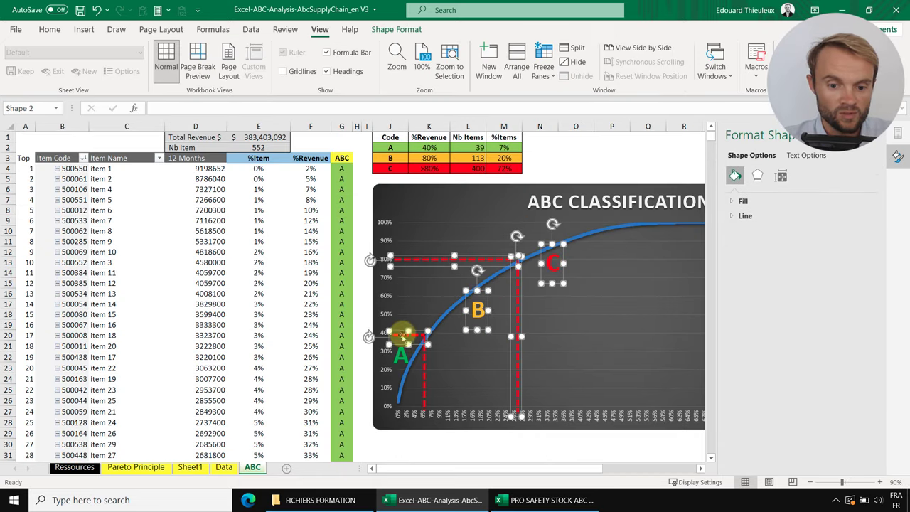
{"action": "left_click", "coordinate": [404, 350], "text": "ctrl"}
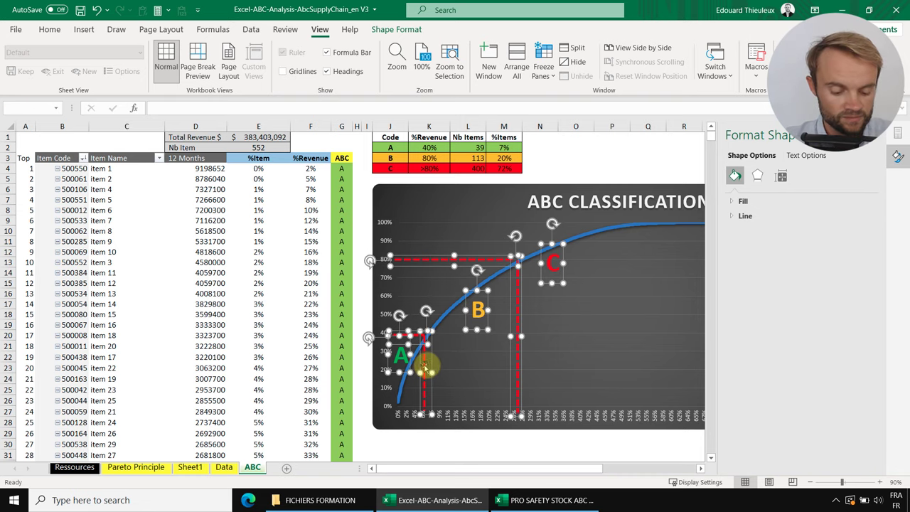
{"action": "left_click", "coordinate": [224, 467]}
{"action": "left_click", "coordinate": [190, 467]}
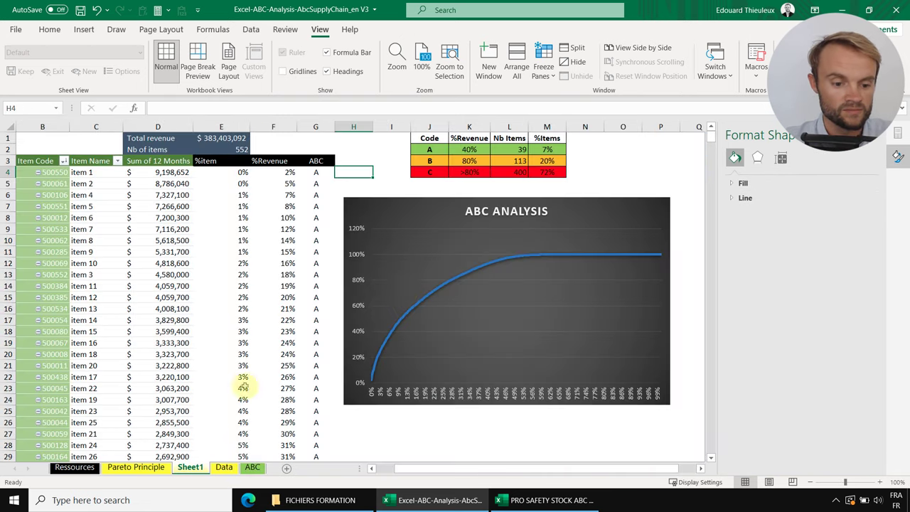
{"action": "key", "text": "ctrl+v"}
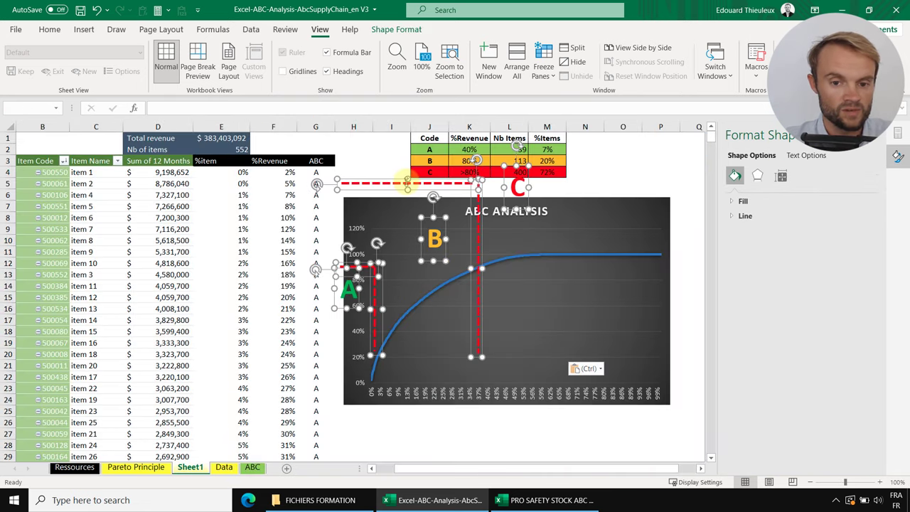
Align the dashed guide lines with the curve at 40% and 80% revenue and place the A, B and C labels in their zones
{"action": "left_click_drag", "start_coordinate": [415, 183], "coordinate": [453, 201]}
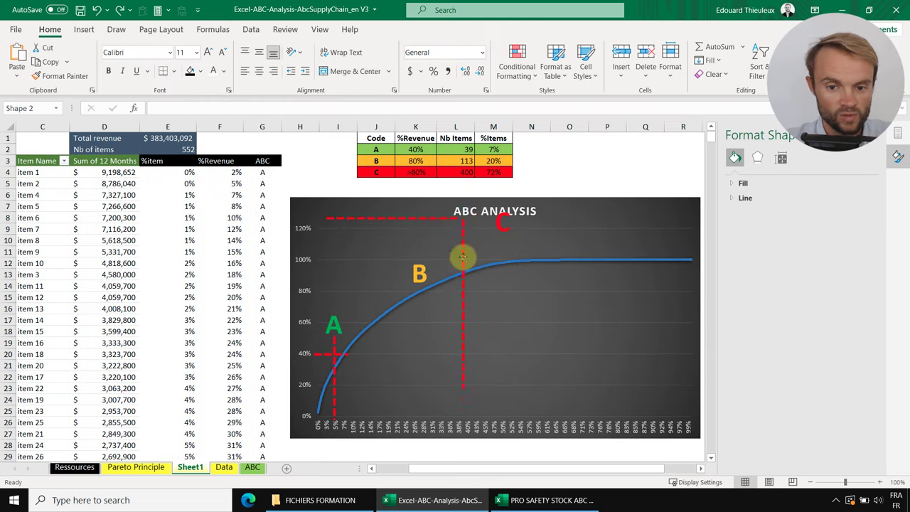
{"action": "left_click_drag", "start_coordinate": [463, 259], "coordinate": [417, 269]}
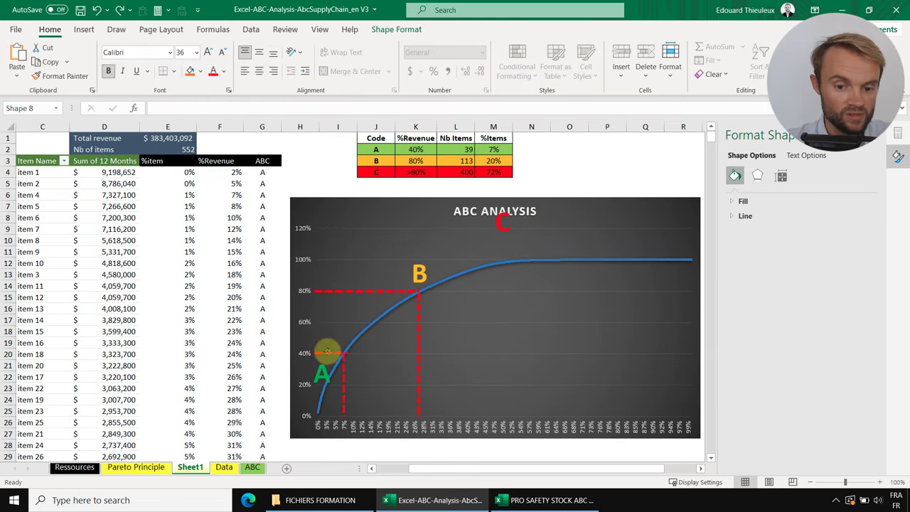
{"action": "left_click_drag", "start_coordinate": [418, 274], "coordinate": [388, 350]}
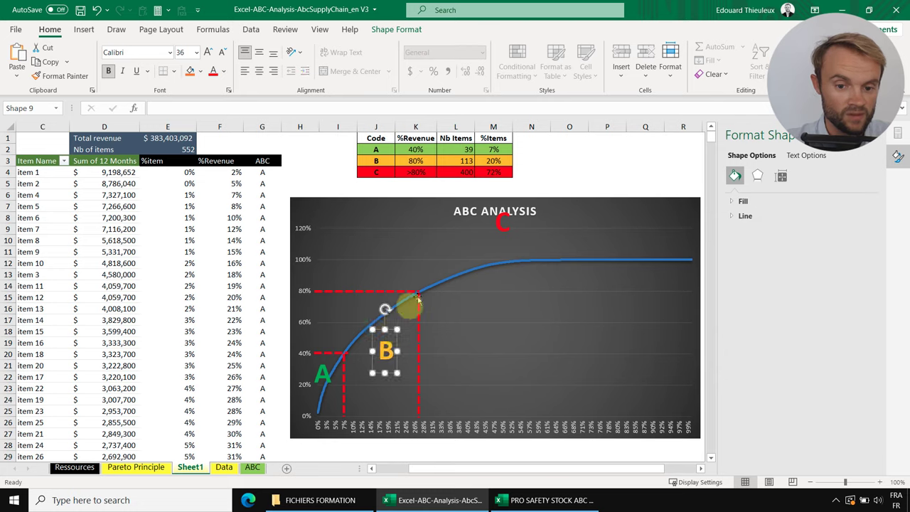
{"action": "left_click_drag", "start_coordinate": [503, 223], "coordinate": [450, 302]}
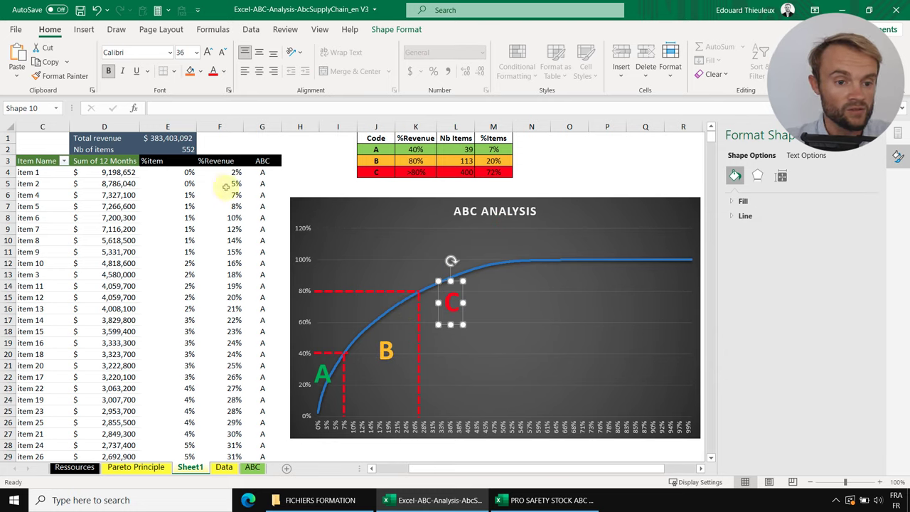
Examine the colour-coded ABC column on the ABC sheet across the A, B and C items
{"action": "left_click", "coordinate": [253, 468]}
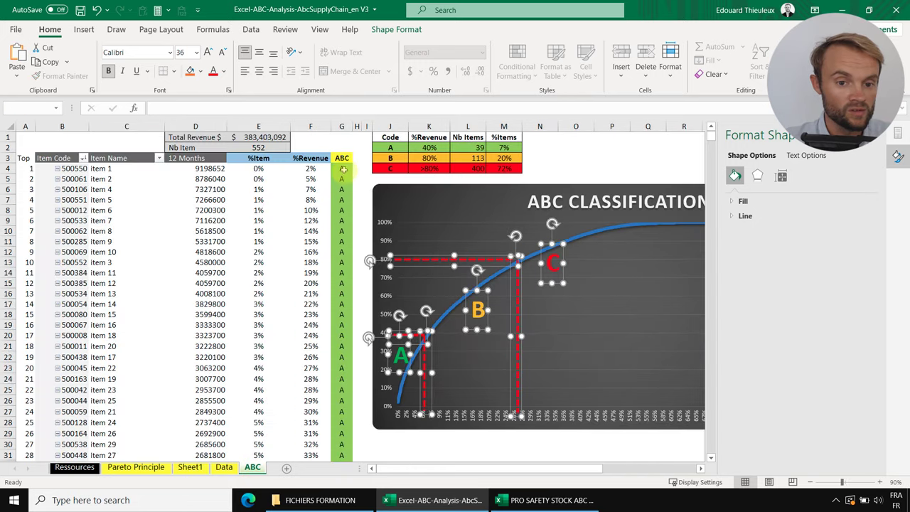
{"action": "left_click_drag", "start_coordinate": [344, 169], "coordinate": [341, 347]}
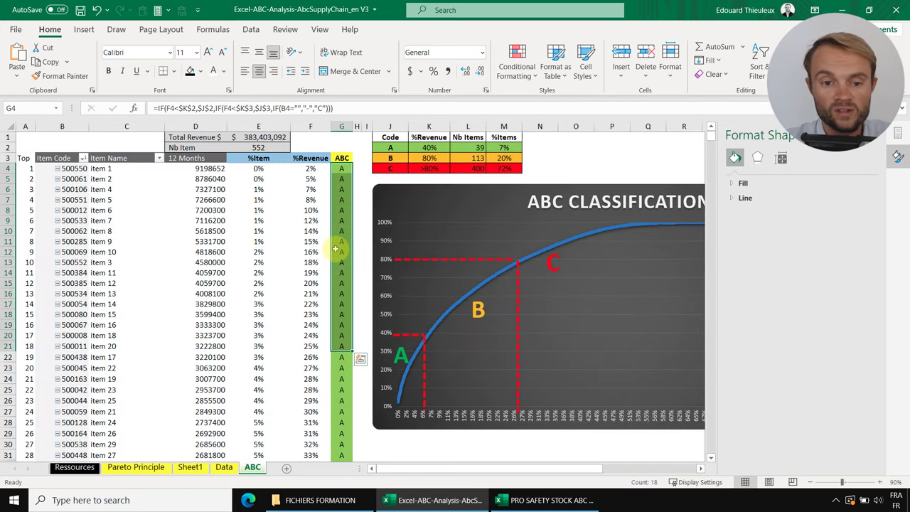
{"action": "left_click", "coordinate": [341, 178]}
{"action": "scroll", "coordinate": [349, 298], "scroll_direction": "down", "scroll_amount": 15}
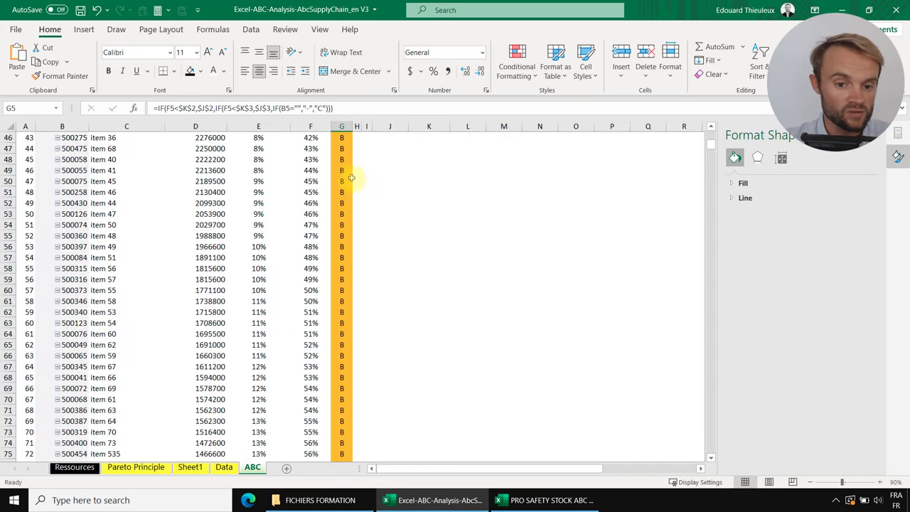
{"action": "left_click_drag", "start_coordinate": [342, 170], "coordinate": [341, 377]}
{"action": "scroll", "coordinate": [348, 298], "scroll_direction": "up", "scroll_amount": 11}
{"action": "scroll", "coordinate": [340, 312], "scroll_direction": "down", "scroll_amount": 4}
{"action": "scroll", "coordinate": [356, 420], "scroll_direction": "up", "scroll_amount": 1}
{"action": "scroll", "coordinate": [347, 347], "scroll_direction": "down", "scroll_amount": 20}
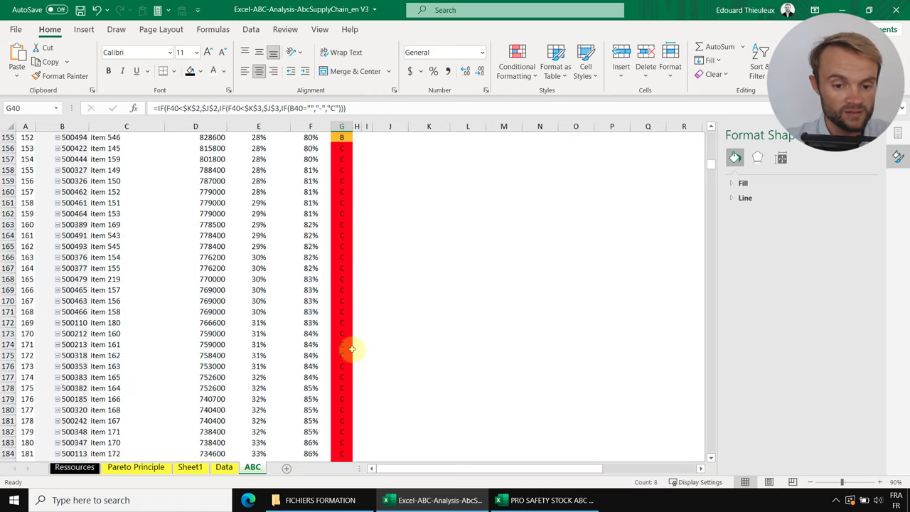
{"action": "scroll", "coordinate": [352, 349], "scroll_direction": "up", "scroll_amount": 20}
{"action": "key", "text": "ctrl+Page_Up"}
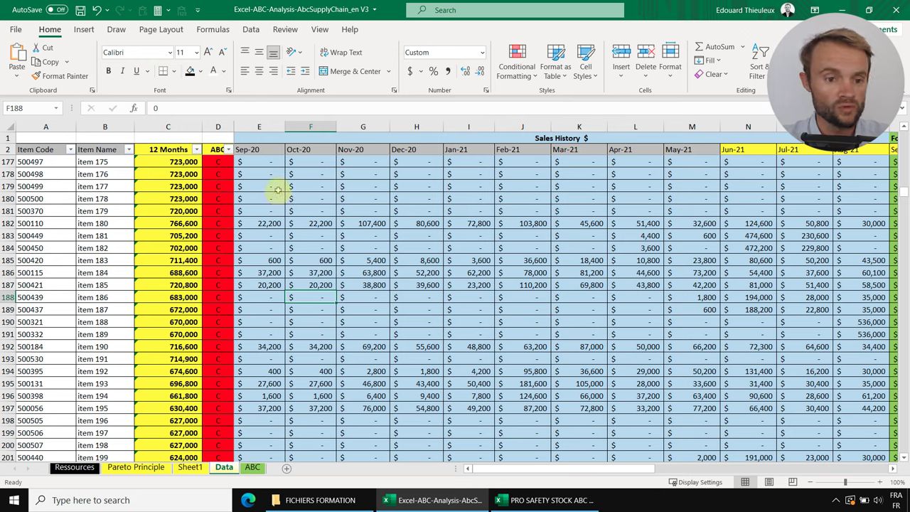
Examine the monthly sales history and item 2's 12 Months formula on the Data sheet
{"action": "left_click_drag", "start_coordinate": [256, 164], "coordinate": [488, 223]}
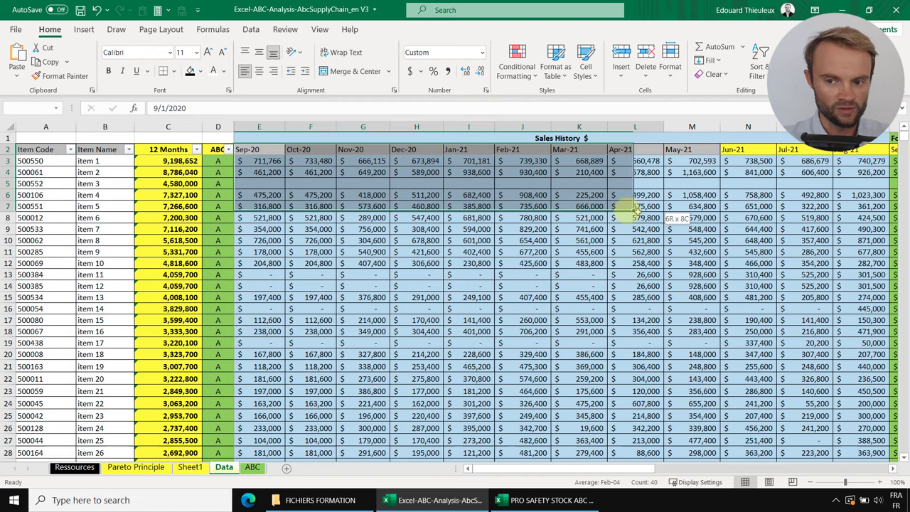
{"action": "left_click_drag", "start_coordinate": [747, 234], "coordinate": [839, 256]}
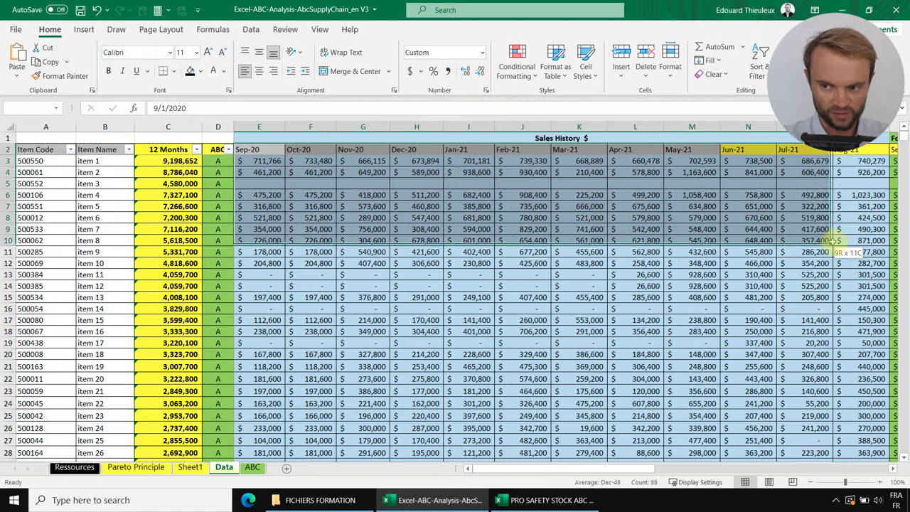
{"action": "left_click", "coordinate": [168, 172]}
{"action": "left_click", "coordinate": [184, 108]}
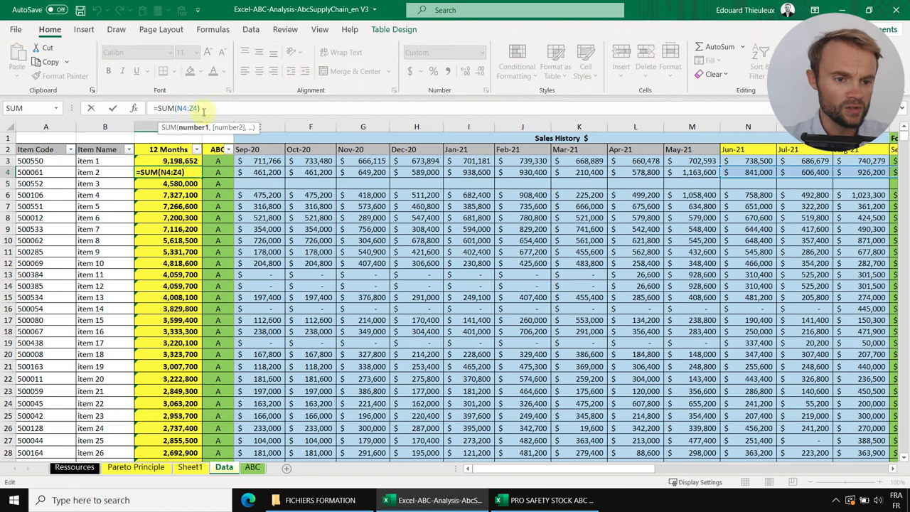
{"action": "key", "text": "Escape"}
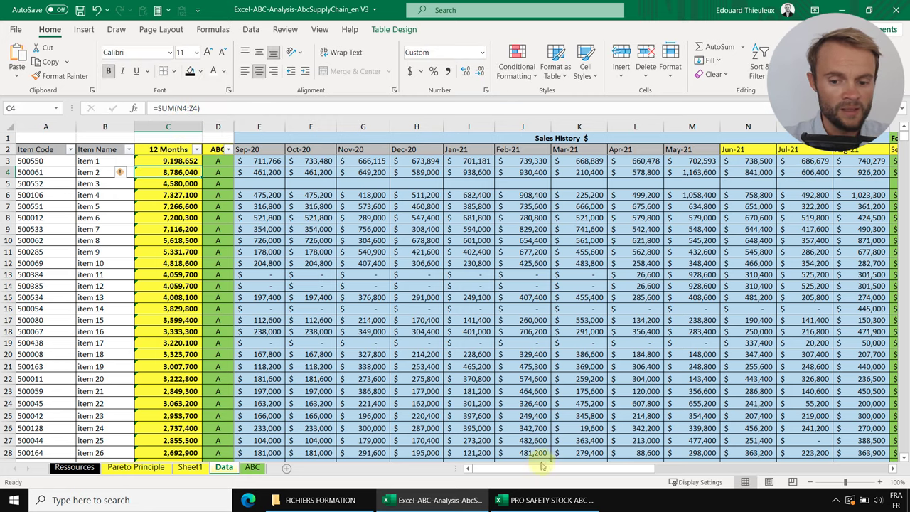
{"action": "mouse_move", "coordinate": [541, 466]}
{"action": "left_mouse_down"}
{"action": "mouse_move", "coordinate": [569, 466]}
{"action": "mouse_move", "coordinate": [540, 466]}
{"action": "left_mouse_up"}
{"action": "left_click", "coordinate": [523, 229]}
{"action": "left_click_drag", "start_coordinate": [630, 469], "coordinate": [590, 429]}
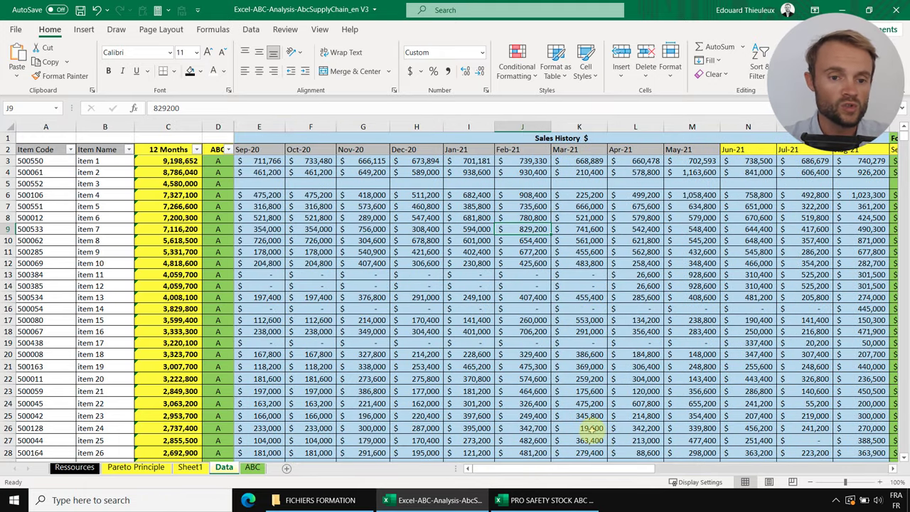
{"action": "left_click", "coordinate": [363, 286]}
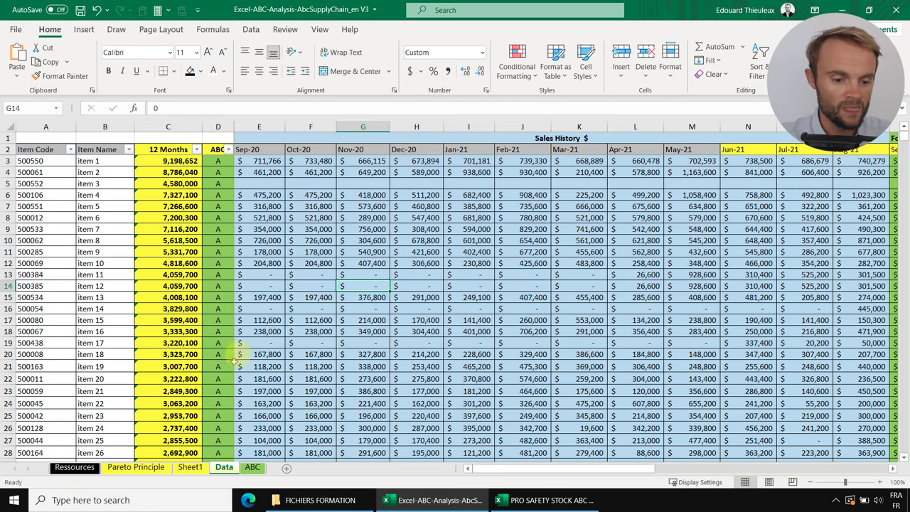
{"action": "left_click", "coordinate": [190, 467]}
{"action": "left_click", "coordinate": [224, 468]}
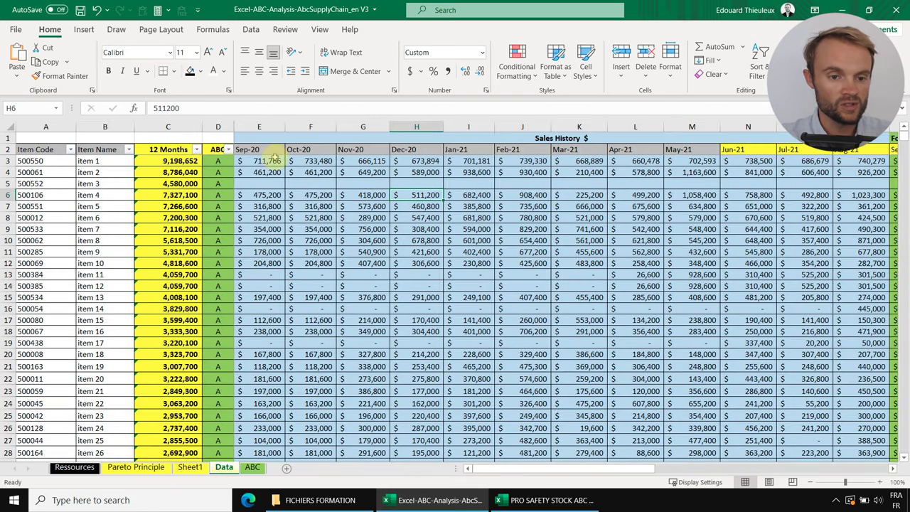
Set item 16's Nov-21 sales forecast on the Data sheet to 9999999
{"action": "left_click_drag", "start_coordinate": [640, 469], "coordinate": [756, 470]}
{"action": "left_click", "coordinate": [606, 162]}
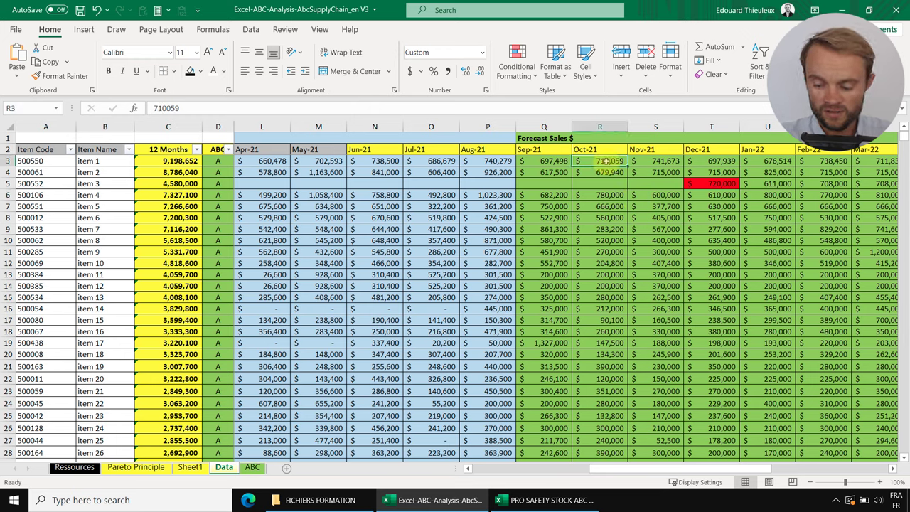
{"action": "left_click", "coordinate": [668, 331]}
{"action": "type", "text": "9999999"}
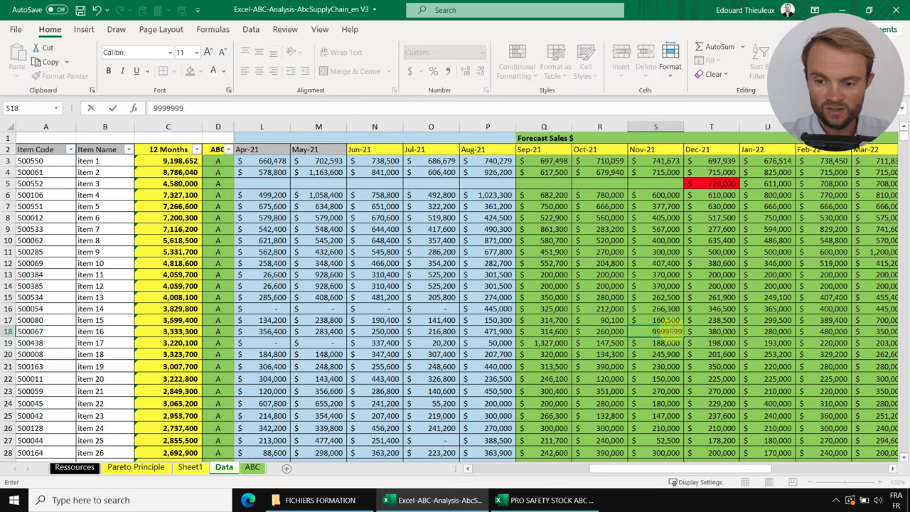
{"action": "key", "text": "Return"}
{"action": "left_click", "coordinate": [656, 331]}
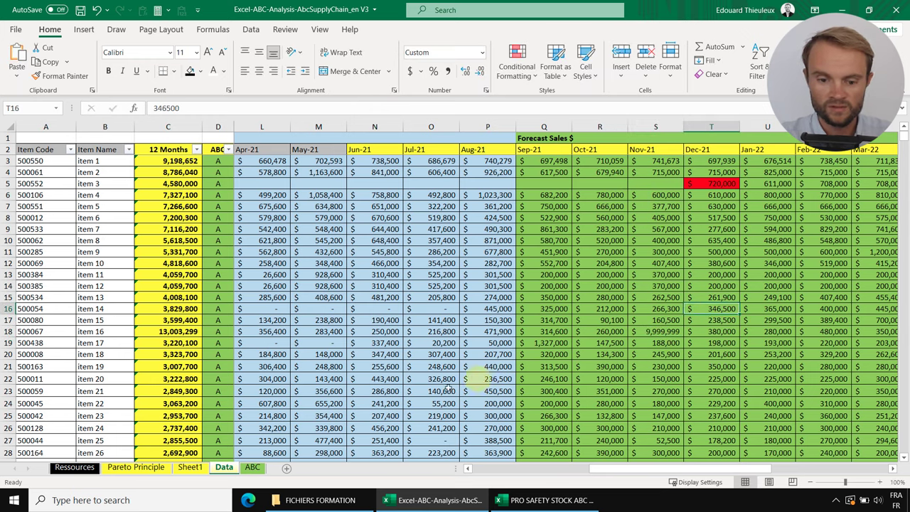
{"action": "scroll", "coordinate": [257, 440], "scroll_direction": "right", "scroll_amount": 3}
Refresh the PivotTable on Sheet1 to update the ABC classification
{"action": "left_click", "coordinate": [190, 468]}
{"action": "left_click", "coordinate": [96, 217]}
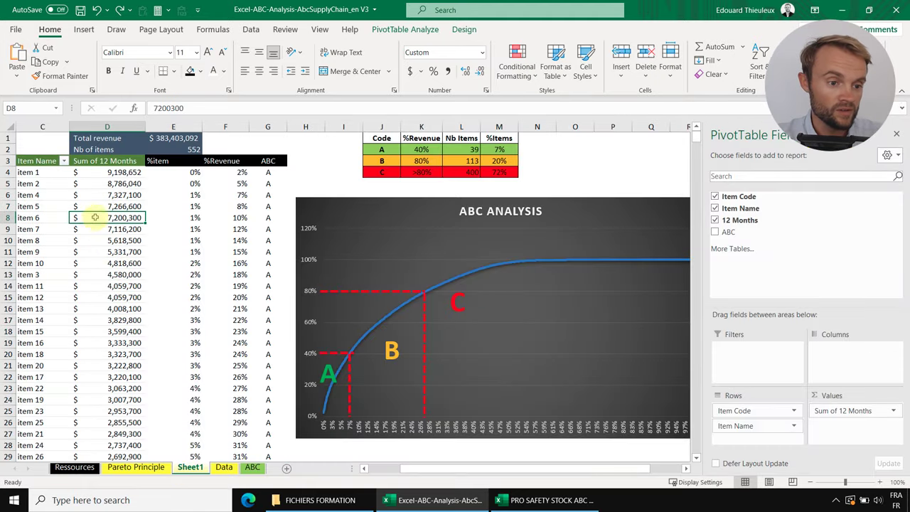
{"action": "left_click", "coordinate": [108, 184]}
{"action": "right_click", "coordinate": [106, 185]}
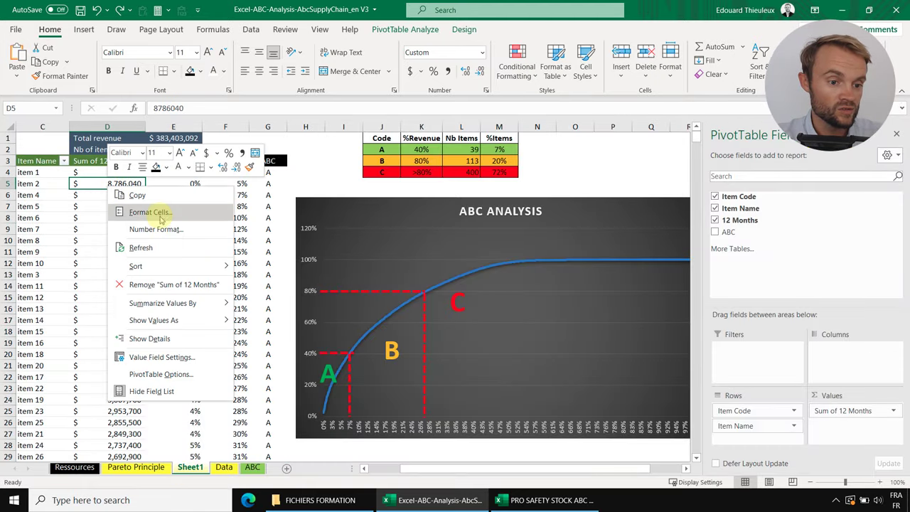
{"action": "left_click", "coordinate": [145, 247]}
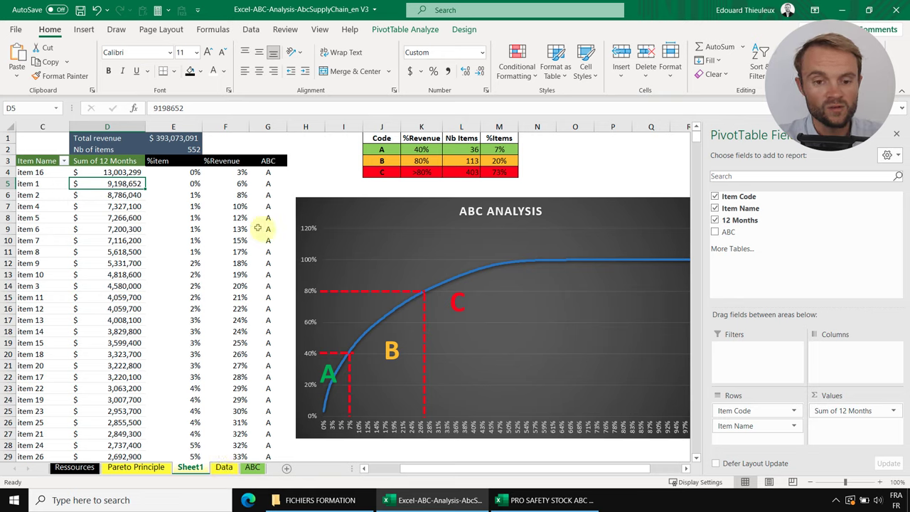
{"action": "left_click", "coordinate": [606, 160]}
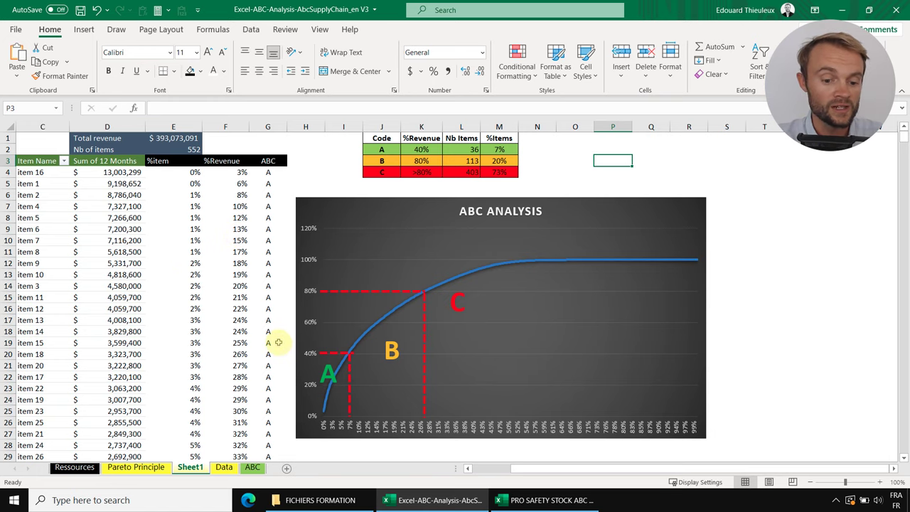
Switch to the PRO SAFETY STOCK ABC workbook and examine the product, supplier, ABC, stock, EOQ and safety stock columns on the BASE sheet
{"action": "key", "text": "alt+Tab"}
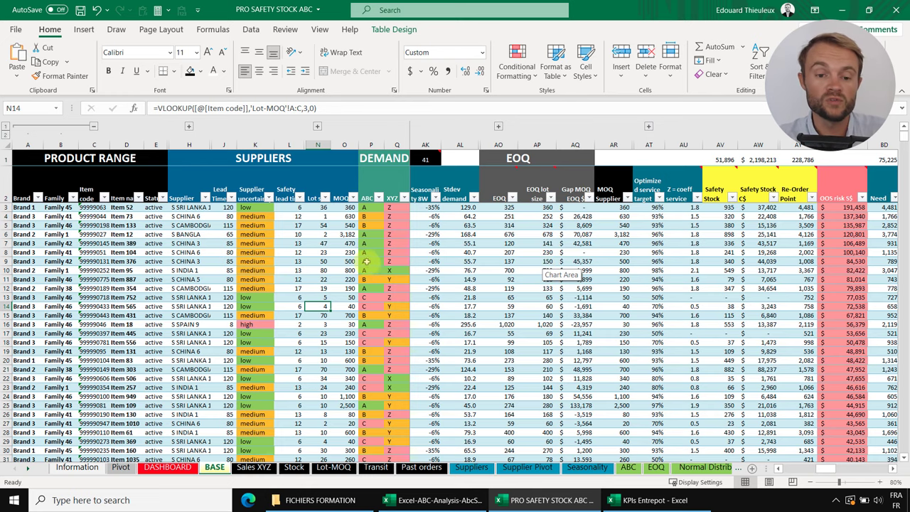
{"action": "left_click_drag", "start_coordinate": [64, 207], "coordinate": [526, 366]}
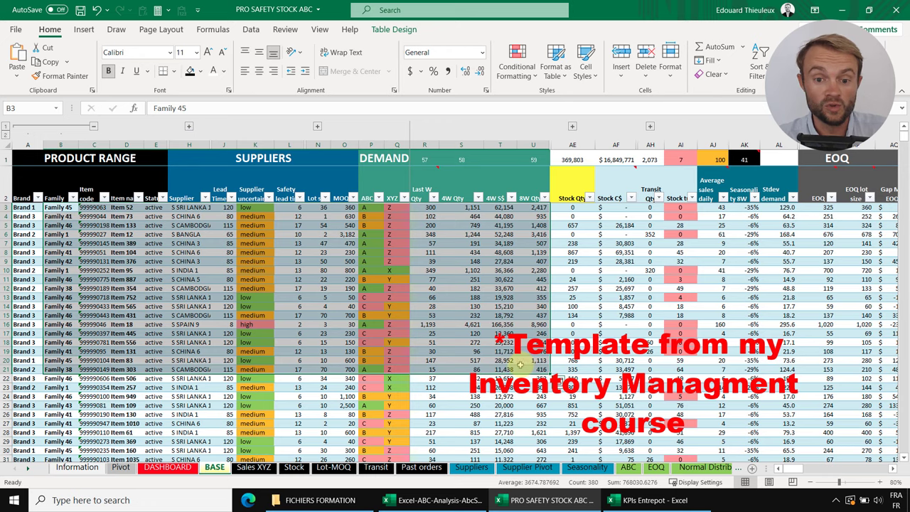
{"action": "left_click", "coordinate": [809, 471]}
{"action": "mouse_move", "coordinate": [809, 473]}
{"action": "left_mouse_down"}
{"action": "mouse_move", "coordinate": [839, 473]}
{"action": "mouse_move", "coordinate": [819, 471]}
{"action": "left_mouse_up"}
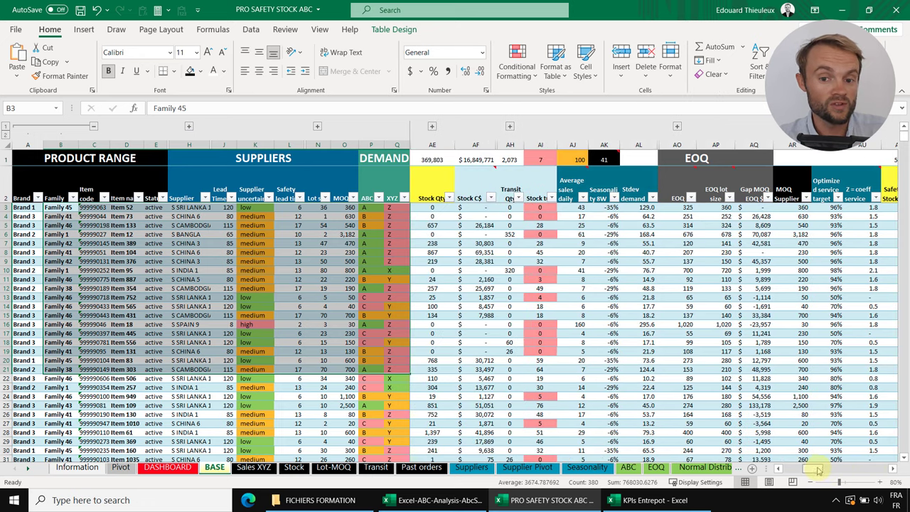
{"action": "left_click", "coordinate": [371, 216]}
{"action": "mouse_move", "coordinate": [819, 473]}
{"action": "left_mouse_down"}
{"action": "mouse_move", "coordinate": [839, 471]}
{"action": "mouse_move", "coordinate": [831, 471]}
{"action": "left_mouse_up"}
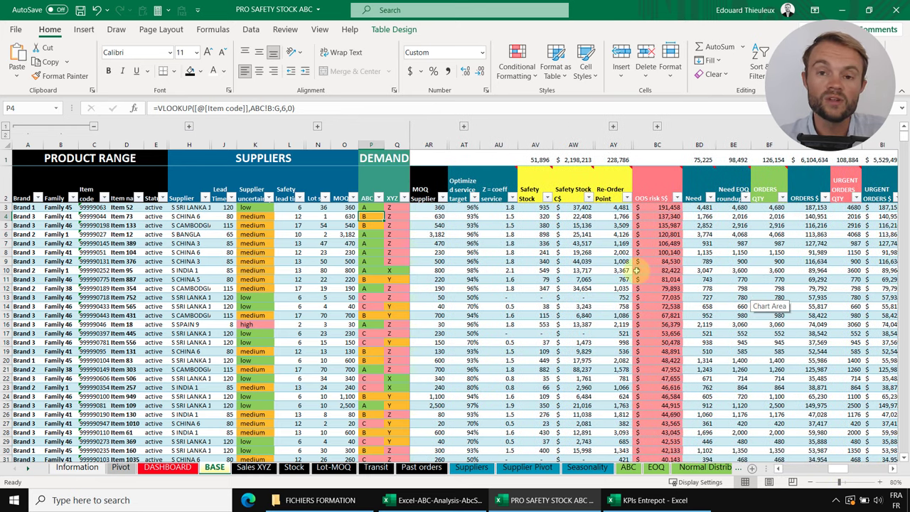
Return to the ABC analysis workbook's Data sheet and insert a line chart of the Sep-20 to Aug-21 sales for items 1 and 2
{"action": "key", "text": "ctrl+Page_Up"}
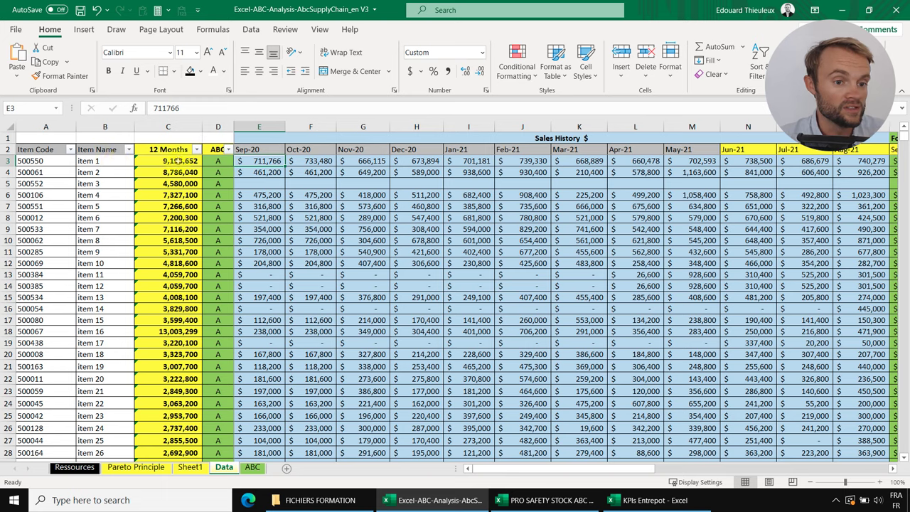
{"action": "left_click_drag", "start_coordinate": [181, 160], "coordinate": [175, 172]}
{"action": "left_click_drag", "start_coordinate": [268, 166], "coordinate": [857, 174]}
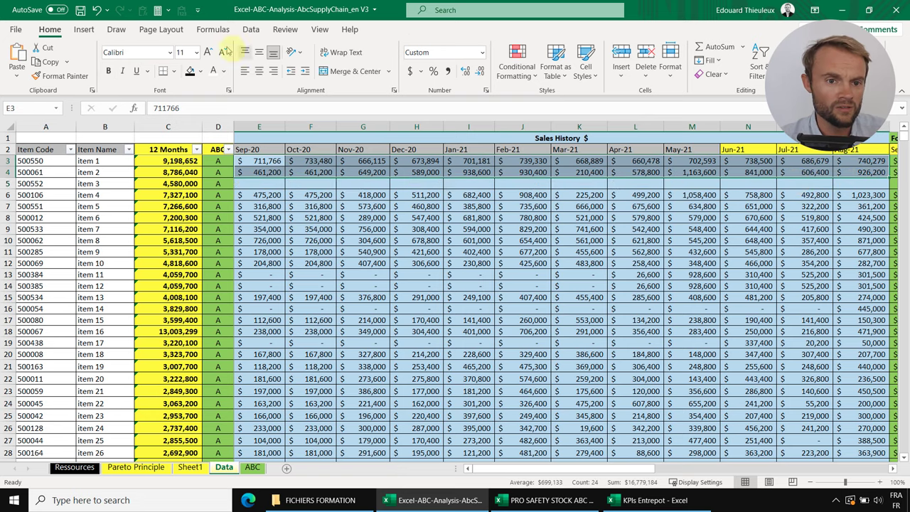
{"action": "left_click", "coordinate": [84, 29]}
{"action": "left_click", "coordinate": [431, 54]}
{"action": "left_click", "coordinate": [427, 96]}
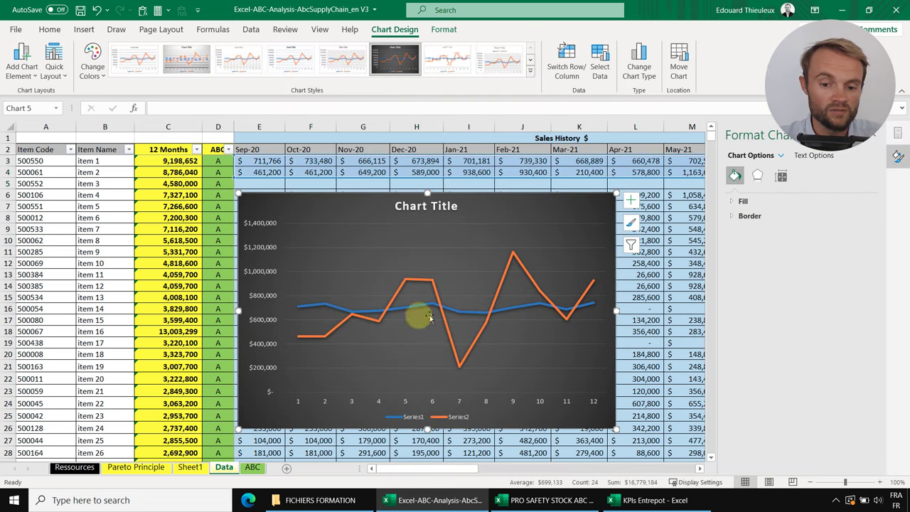